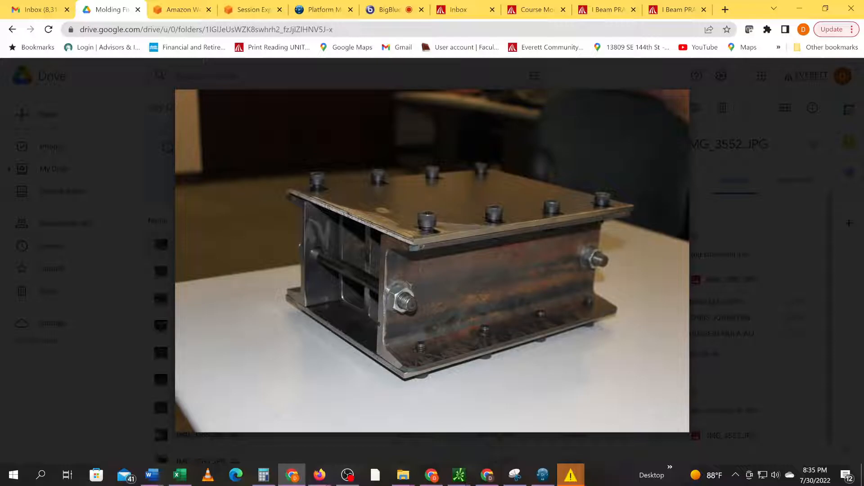
- View the end-view photo of the molding fixture, close the preview, and switch to 3DEXPERIENCE
click(20, 260)
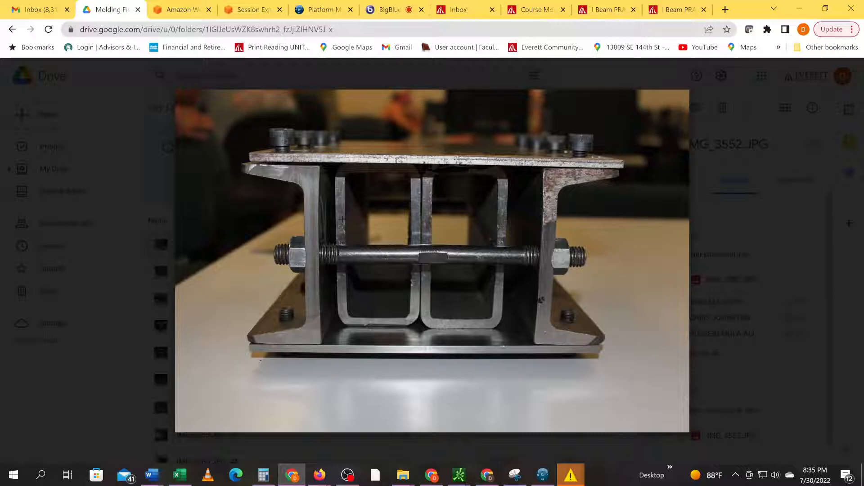
mouse_move(341, 271)
mouse_down()
mouse_move(346, 293)
mouse_move(320, 306)
mouse_up()
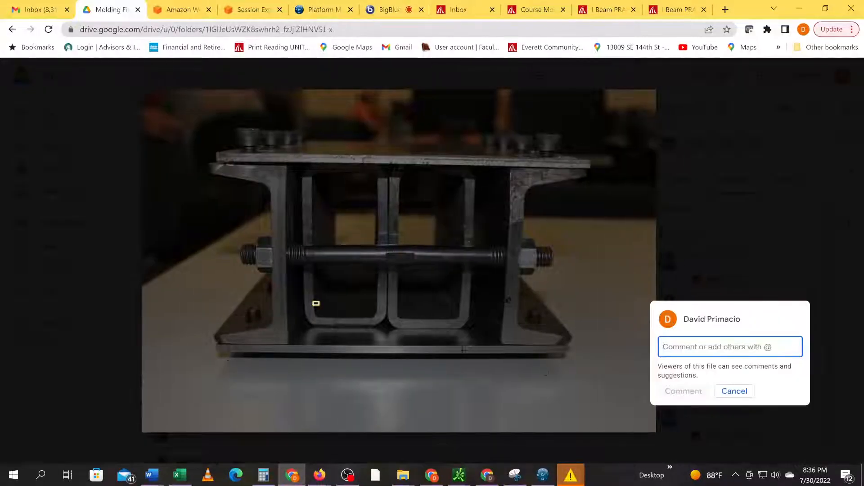
click(838, 296)
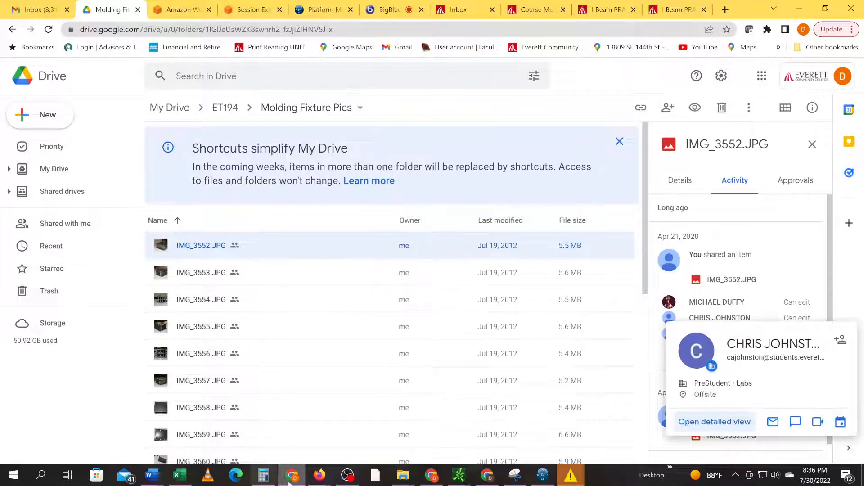
click(542, 475)
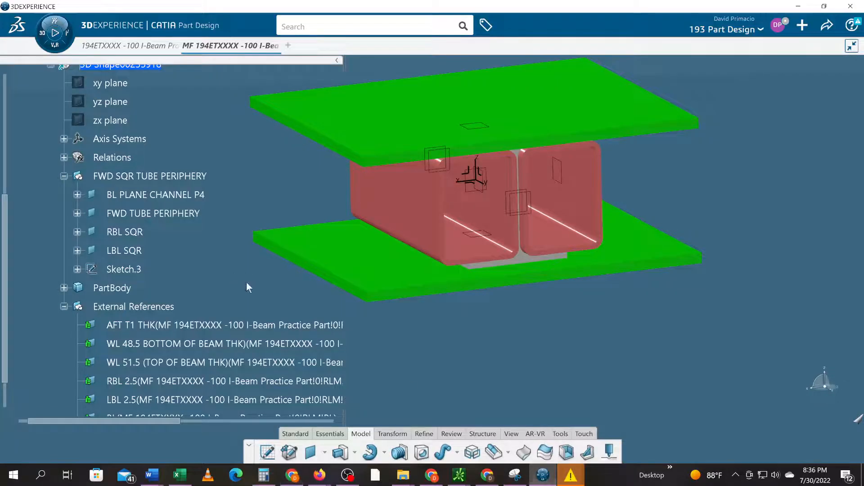
- Examine the fixture model's green plates and red square tubes from several angles
click(407, 207)
middle_drag(477, 326, 468, 277)
middle_drag(294, 175, 448, 283)
middle_drag(498, 312, 457, 169)
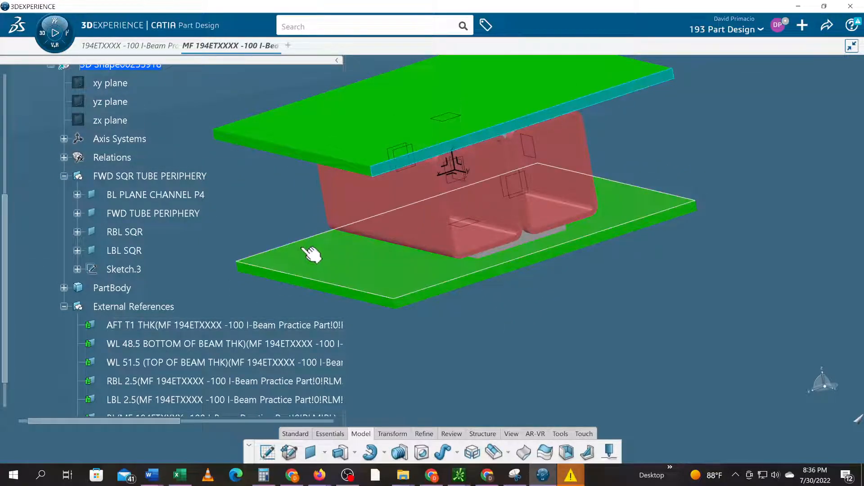
middle_drag(290, 239, 496, 122)
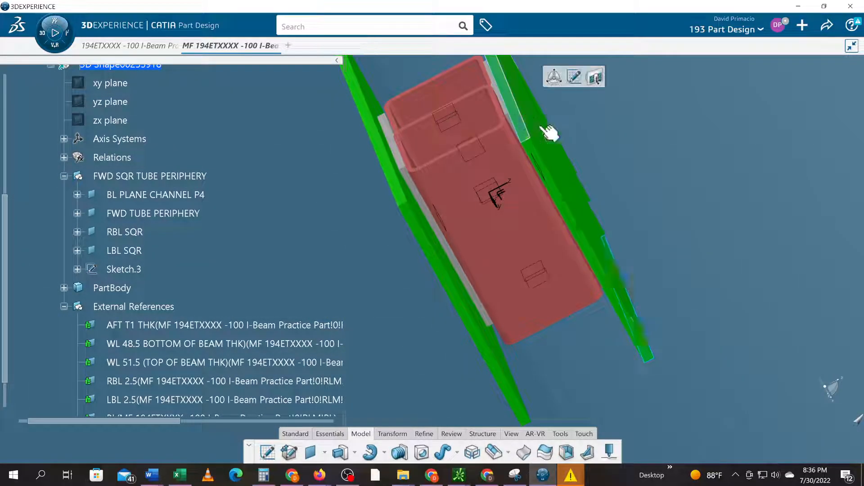
middle_drag(723, 284, 404, 162)
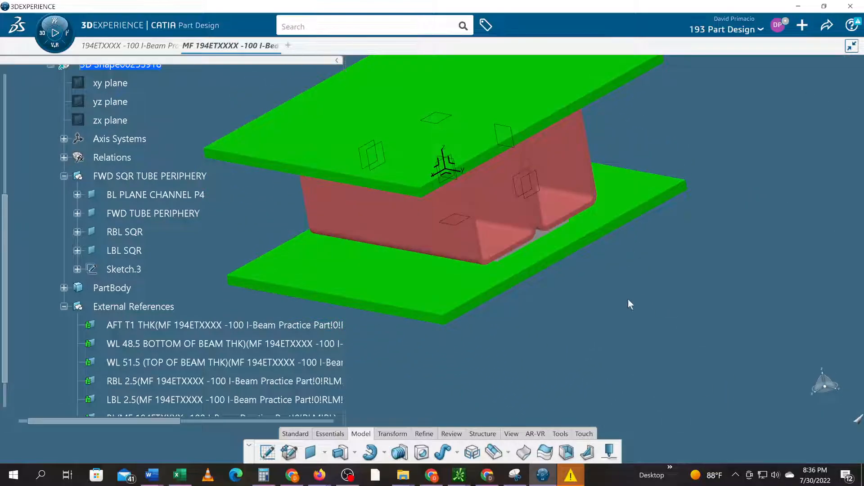
middle_drag(636, 278, 477, 394)
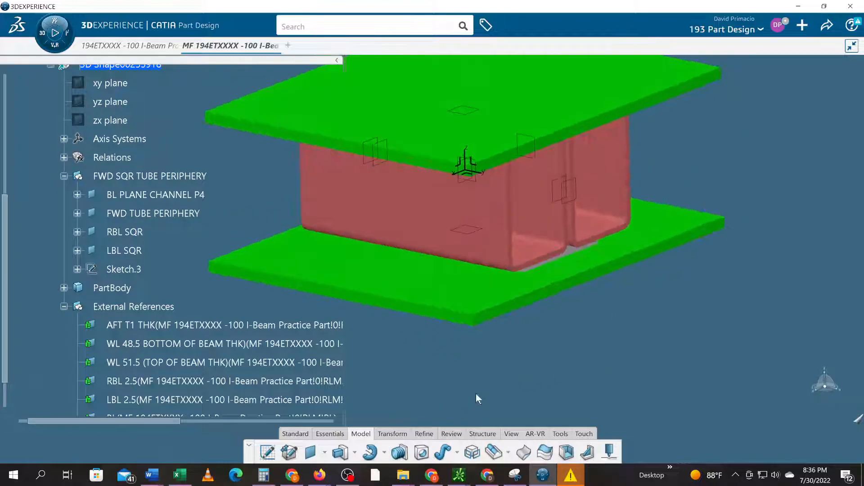
- Collapse the -104 and -103 product branches and activate the TOOL assembly for editing
scroll(3, 171, up, 4)
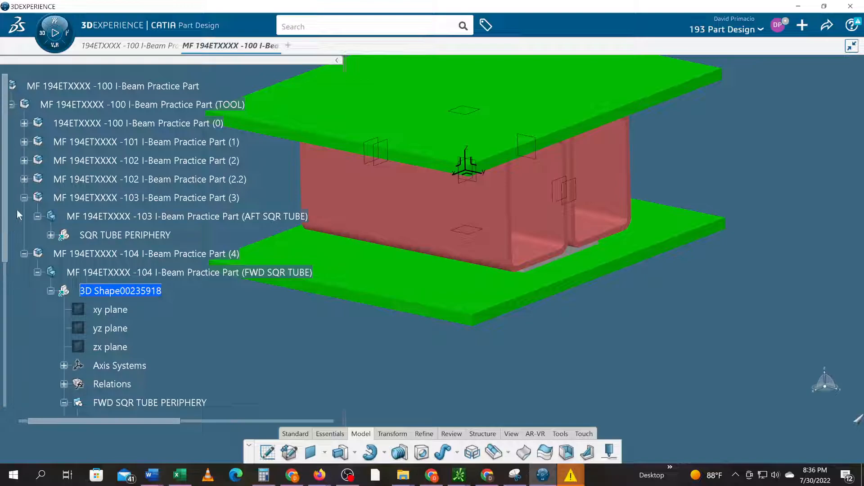
click(23, 254)
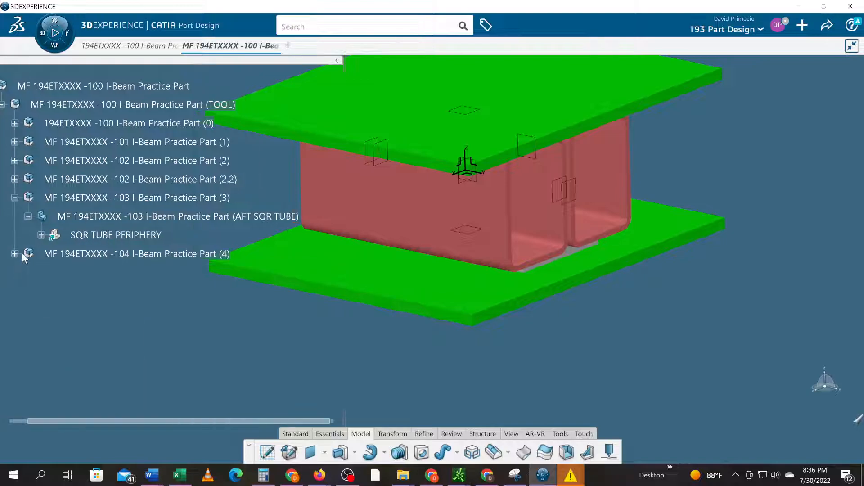
click(12, 199)
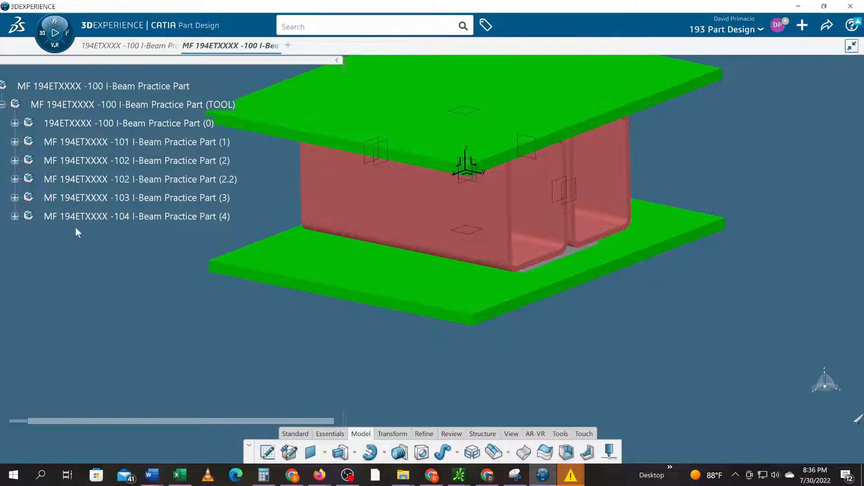
double_click(71, 104)
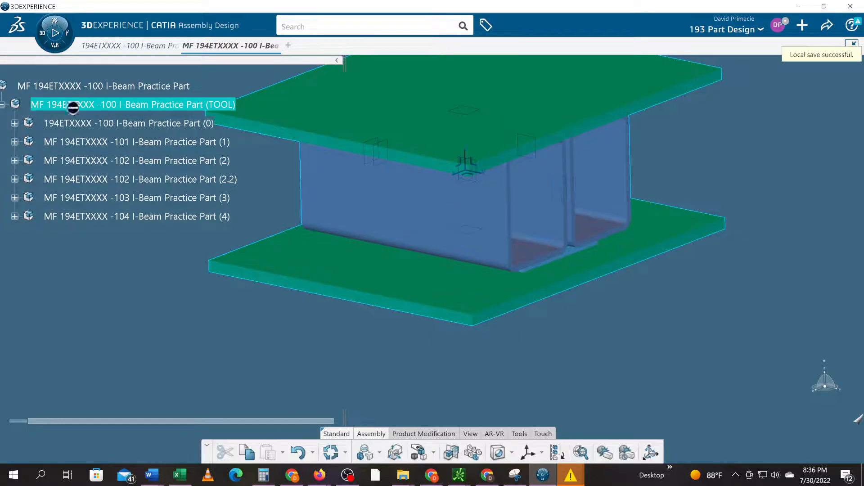
- Insert a new product under the TOOL assembly
right_click(70, 106)
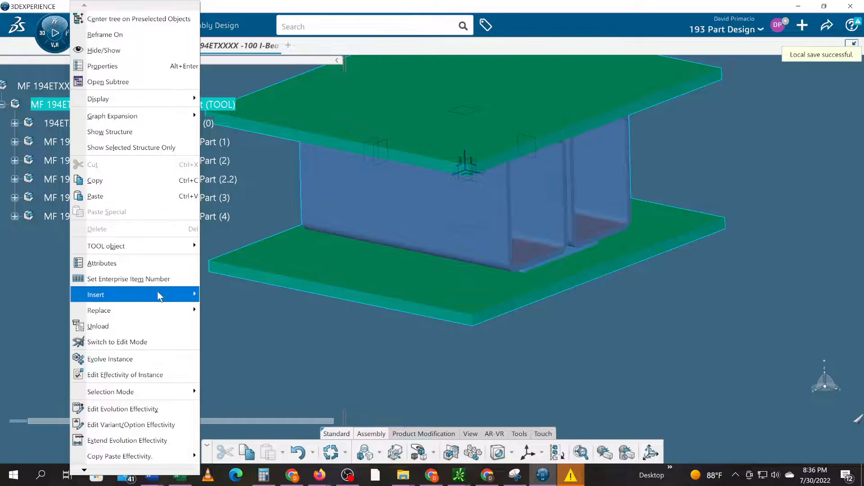
mouse_move(158, 296)
click(264, 52)
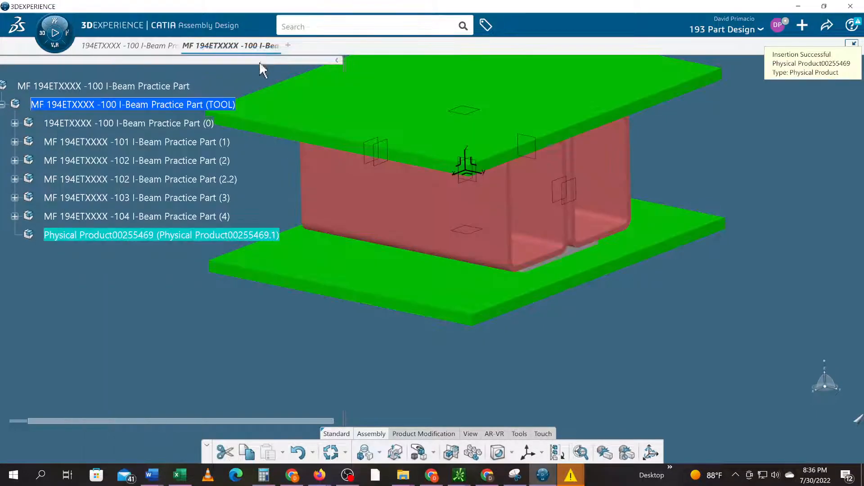
- Set the instance title of the new product under TOOL to 5
right_click(72, 237)
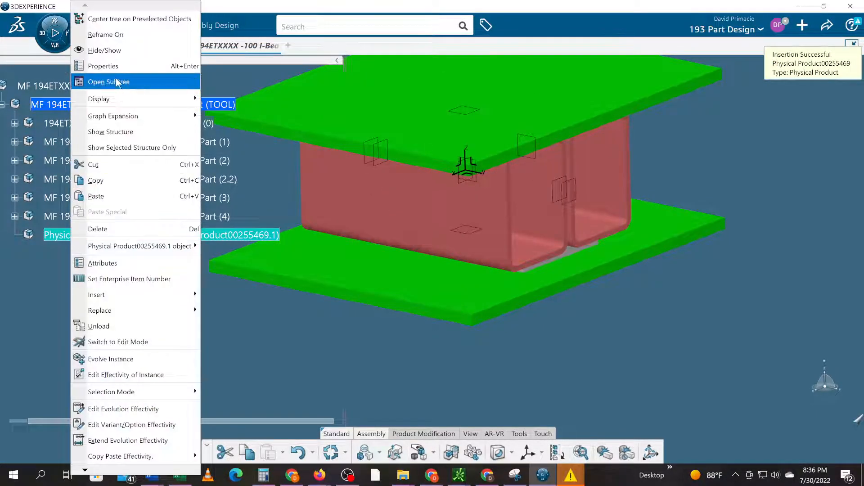
click(131, 67)
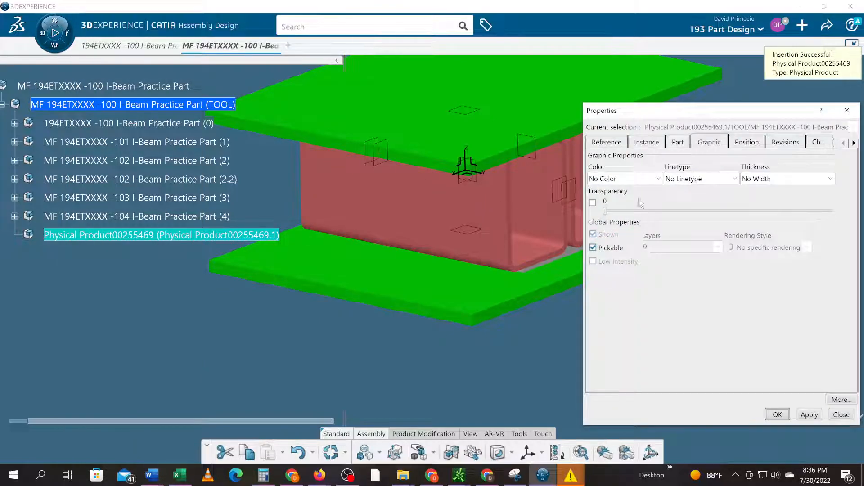
click(642, 143)
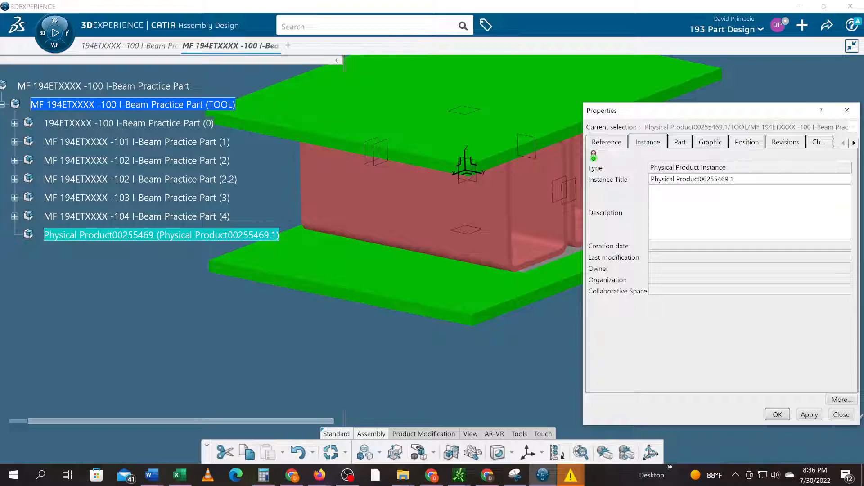
drag(738, 179, 650, 180)
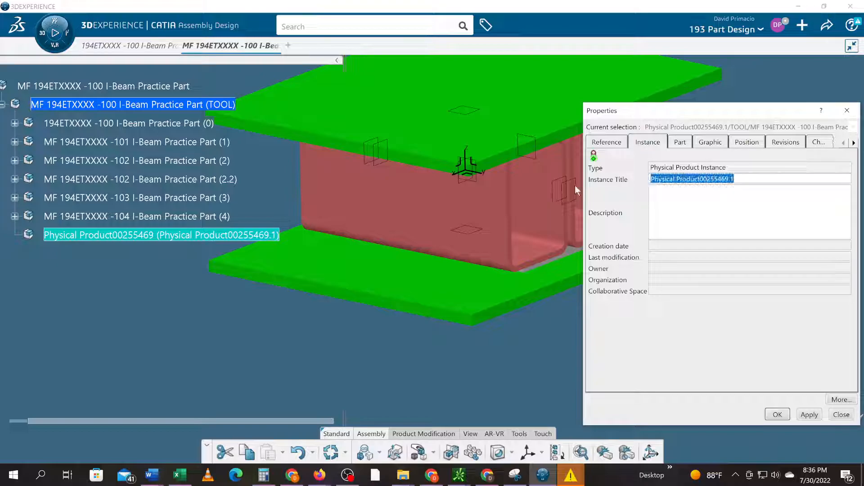
text(5)
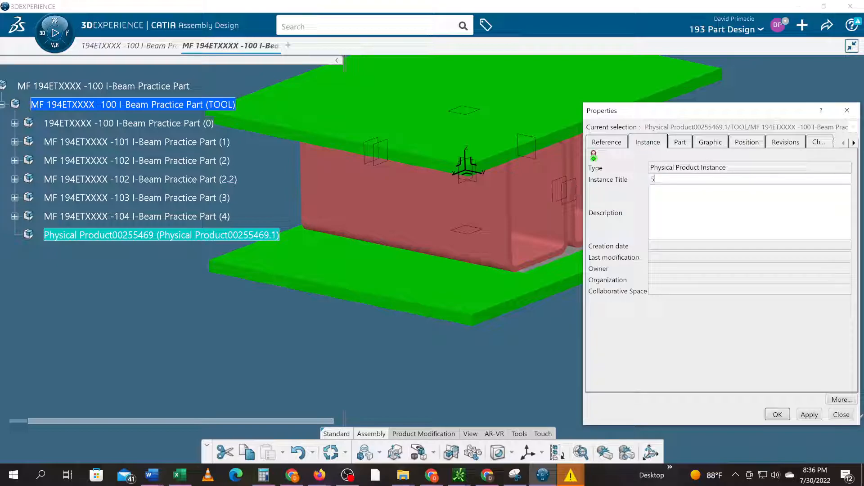
- Set the new product's reference title to "MF 194ETXXXX -105 I-Beam Practice Part" and apply its properties
click(606, 143)
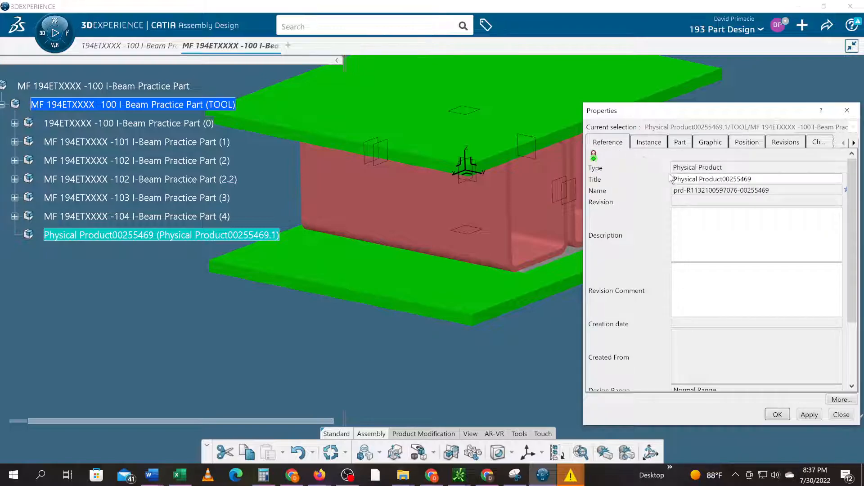
click(727, 180)
key(Down)
key(Down)
key(Down)
key(Down)
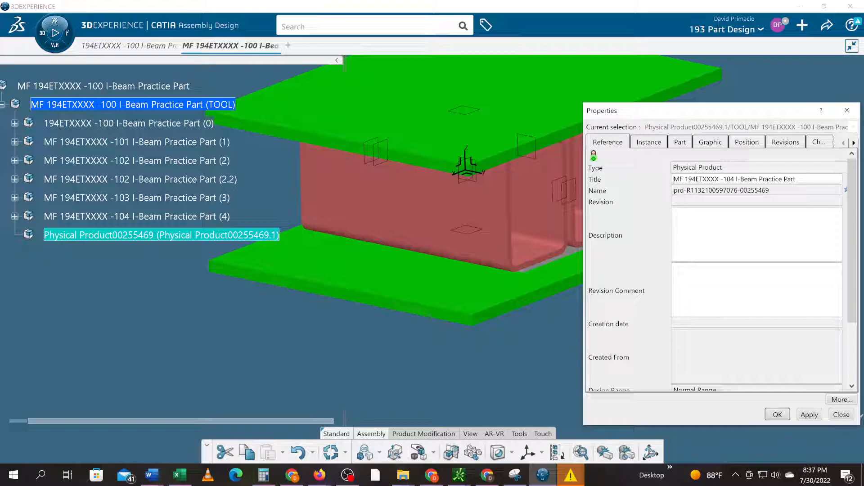
key(BackSpace)
text(5)
key(Return)
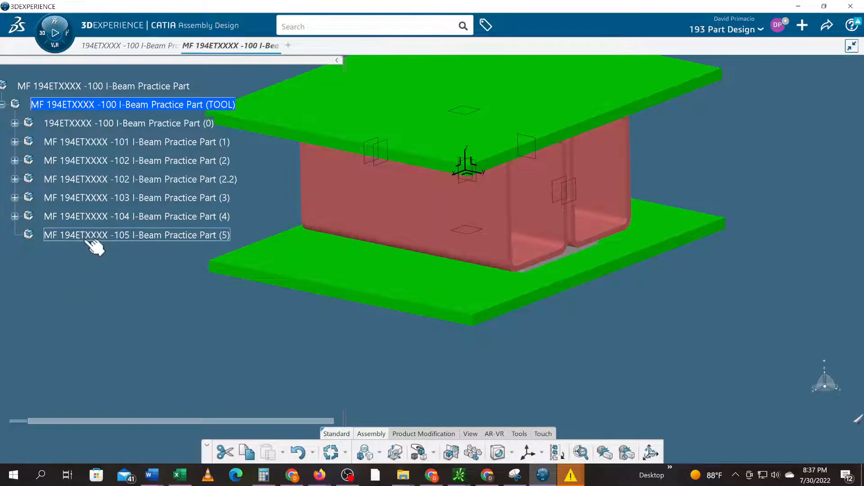
- Insert a new 3D Part under the -105 I-Beam Practice Part product and expand that product
right_click(88, 241)
click(74, 243)
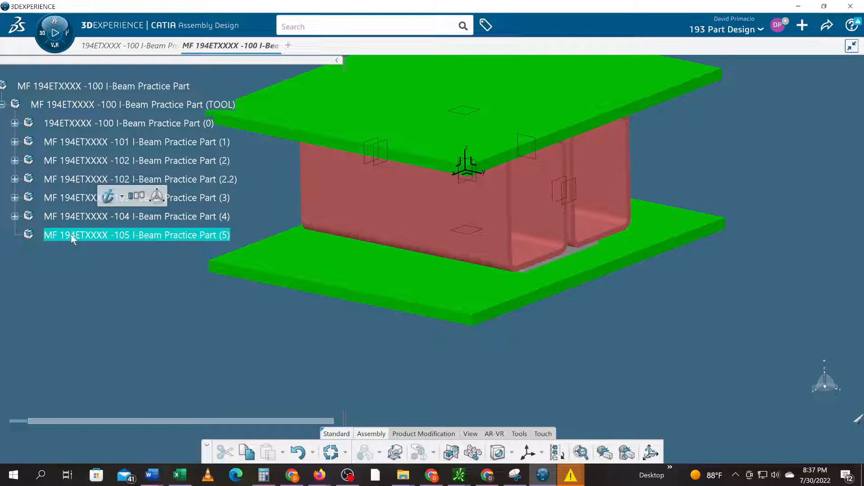
right_click(72, 239)
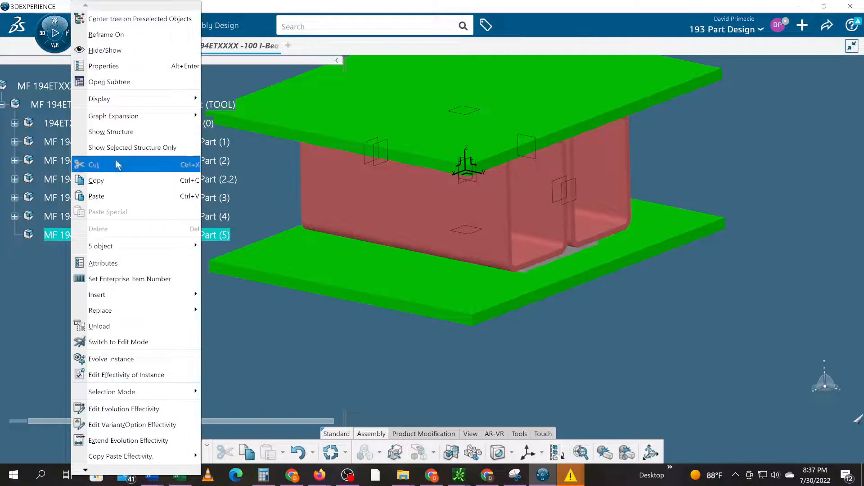
mouse_move(122, 294)
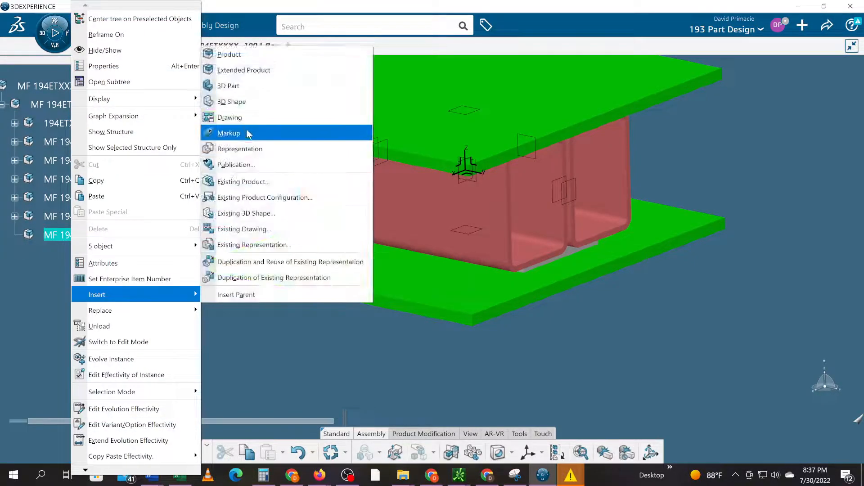
click(235, 87)
click(14, 235)
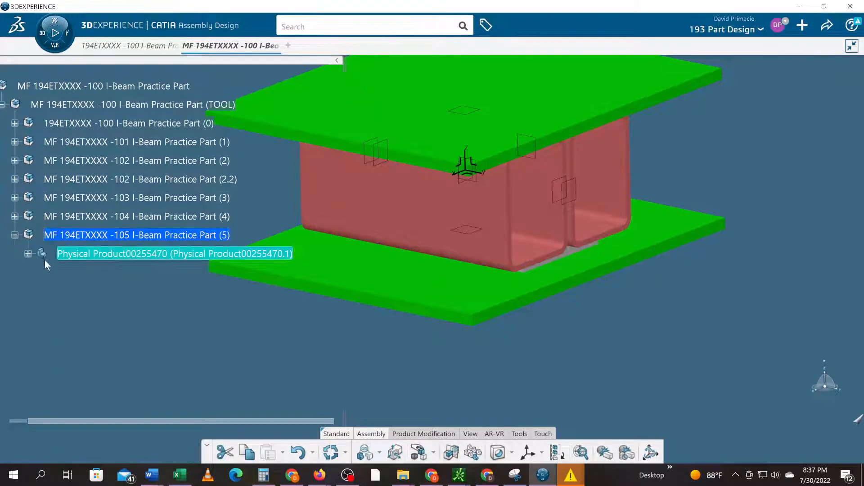
- Set the new 3D part's reference title to "MF 194ETXXXX -105 I-Beam Practice Part"
right_click(97, 254)
click(157, 66)
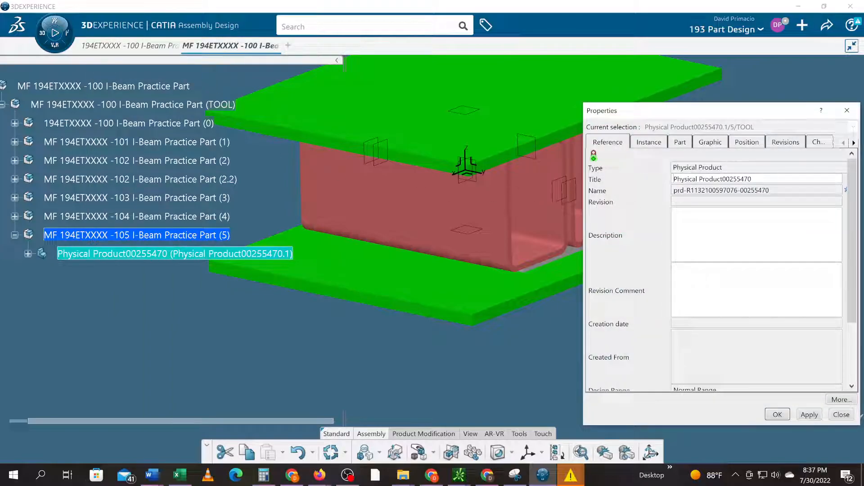
click(772, 179)
key(ctrl+a)
text(MF 194ETXXXX -105 I-Beam Practice Part)
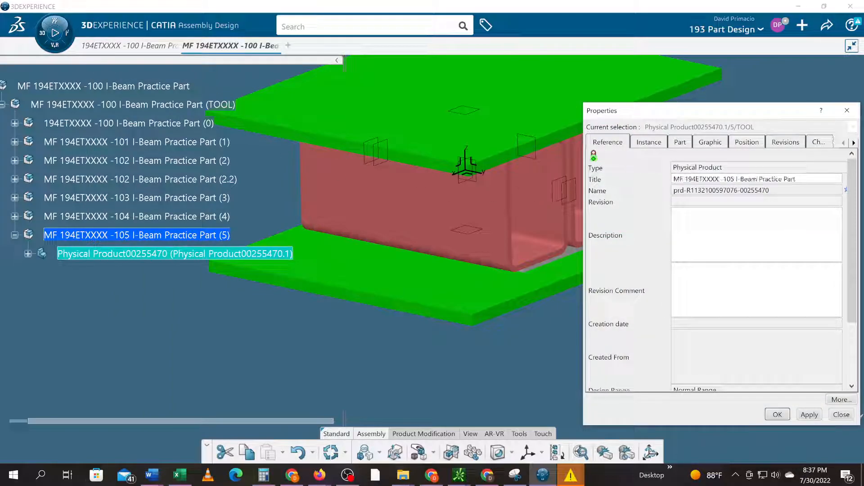
- Set the new 3D part's instance title to C CHANNEL and apply its properties
click(654, 145)
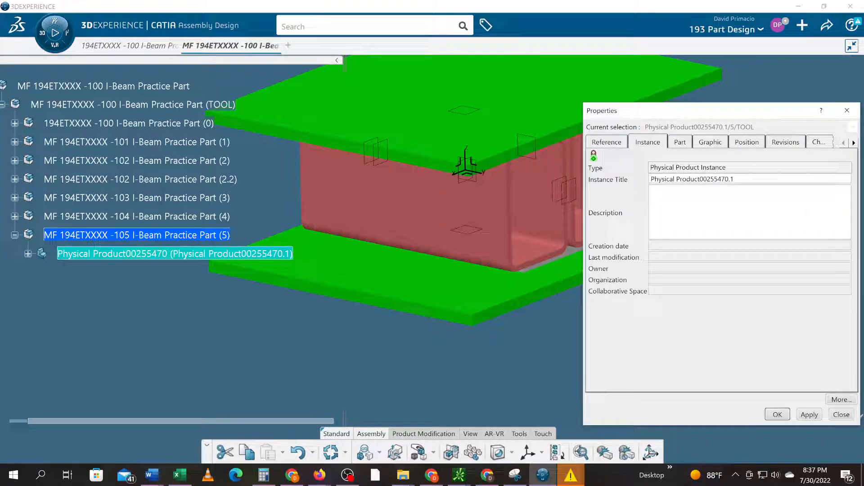
drag(743, 179, 648, 180)
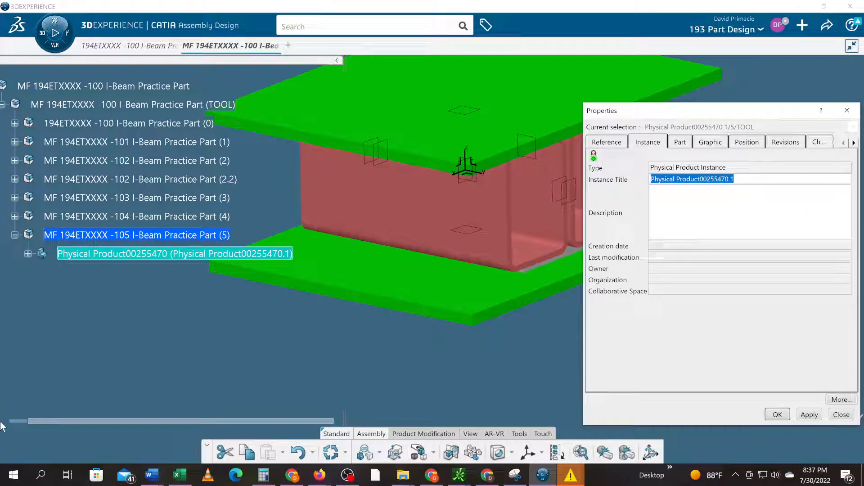
text(c)
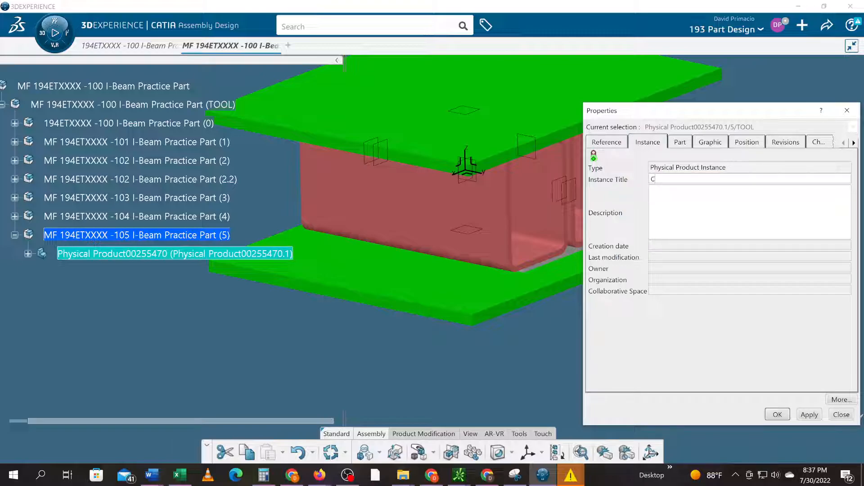
text( CHANAN)
key(Return)
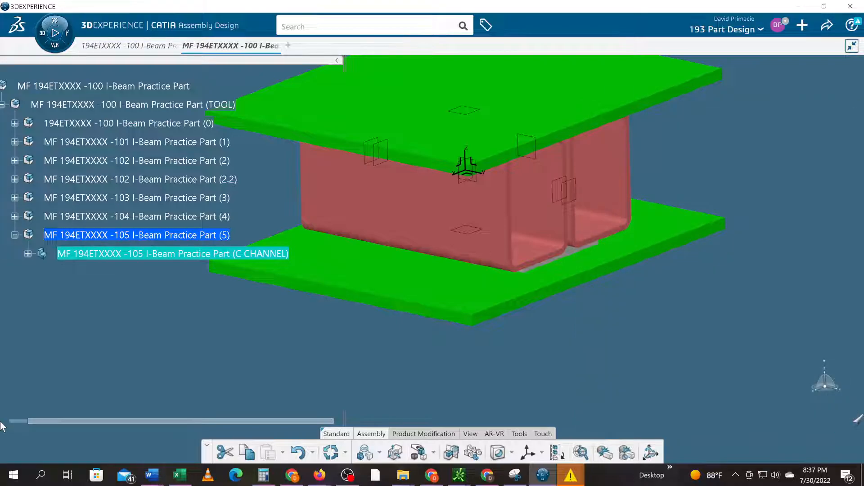
- Change the instance title of the 3D part under the -105 product to AFT C CHANNEL
middle_drag(515, 336, 493, 323)
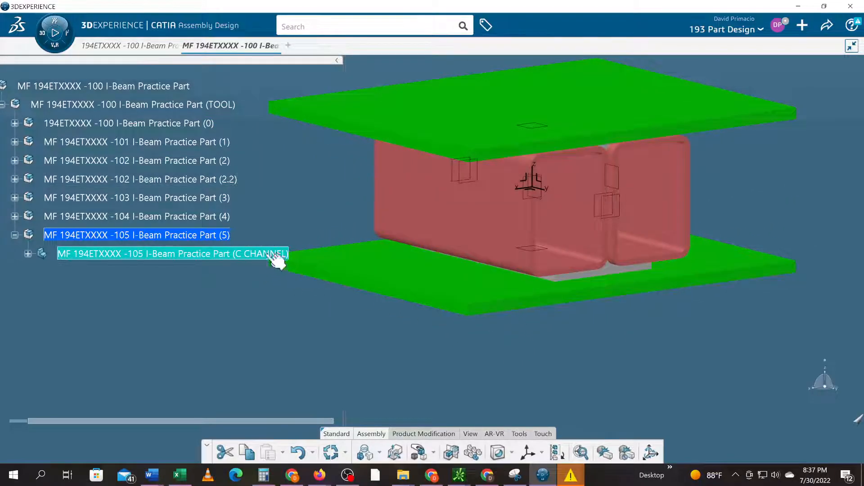
right_click(246, 253)
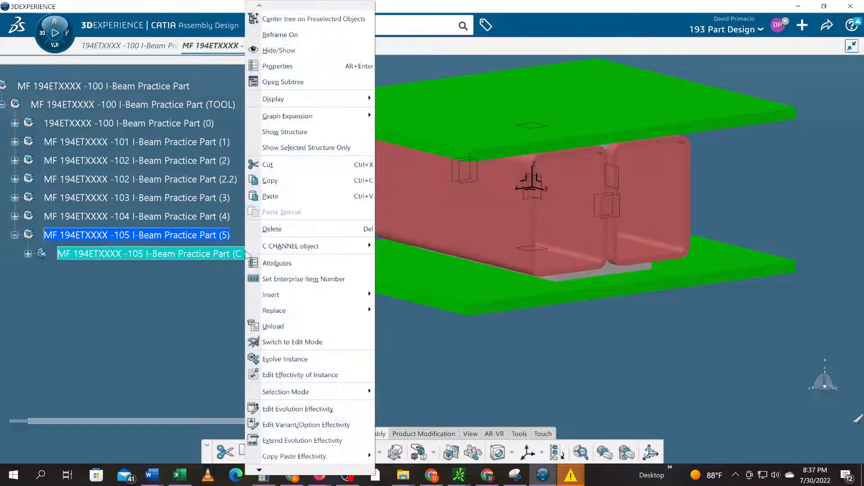
click(294, 67)
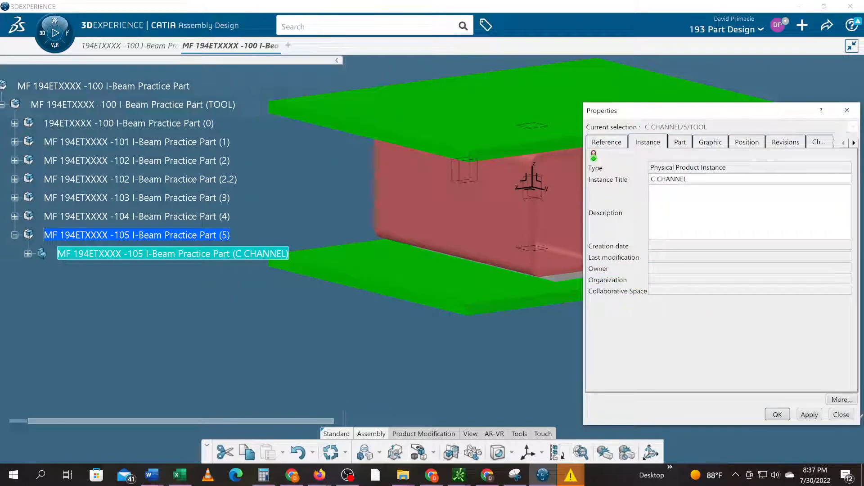
text(a)
key(BackSpace)
text(AFT)
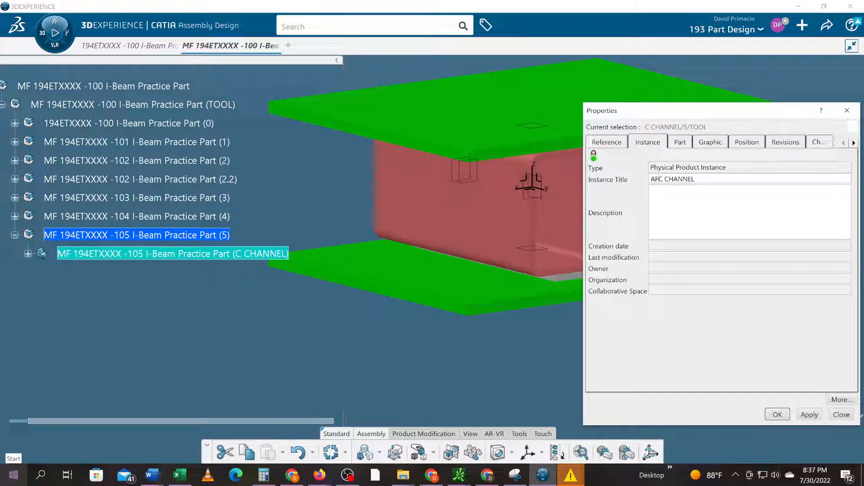
key(Return)
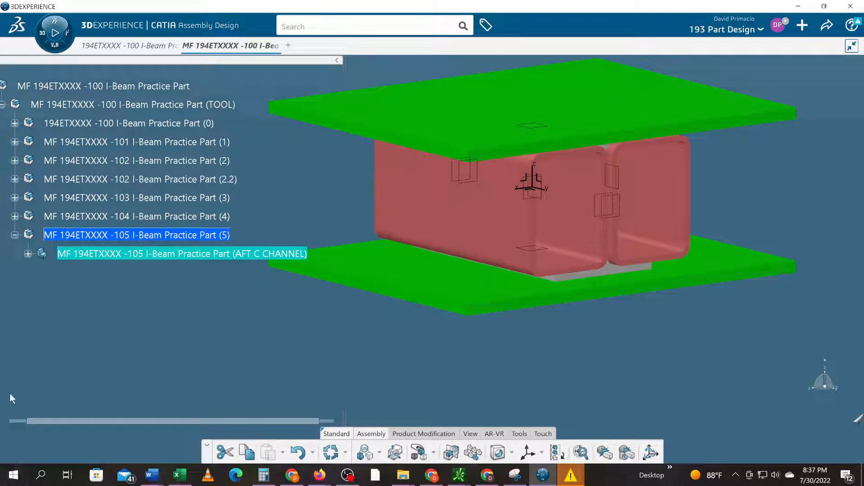
- Locate the -103 aft square tube in the tree and examine its shape's features and external references
middle_drag(205, 330, 248, 321)
middle_drag(307, 339, 291, 331)
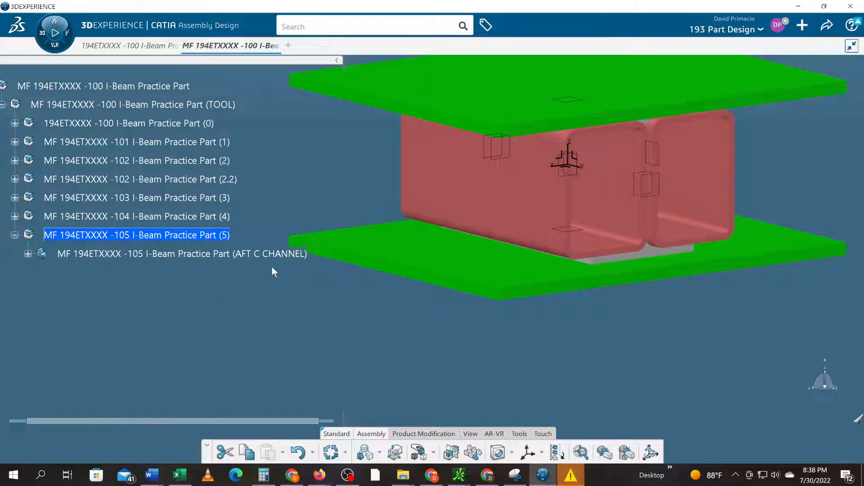
ctrl+click(509, 215)
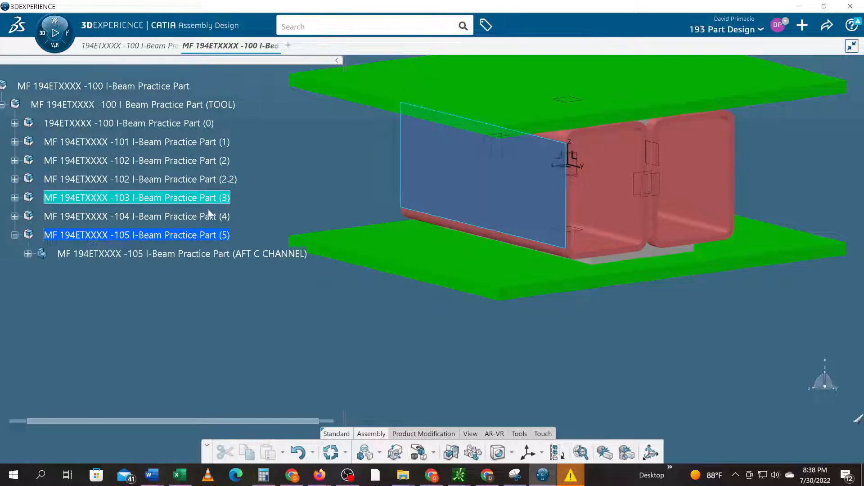
click(15, 198)
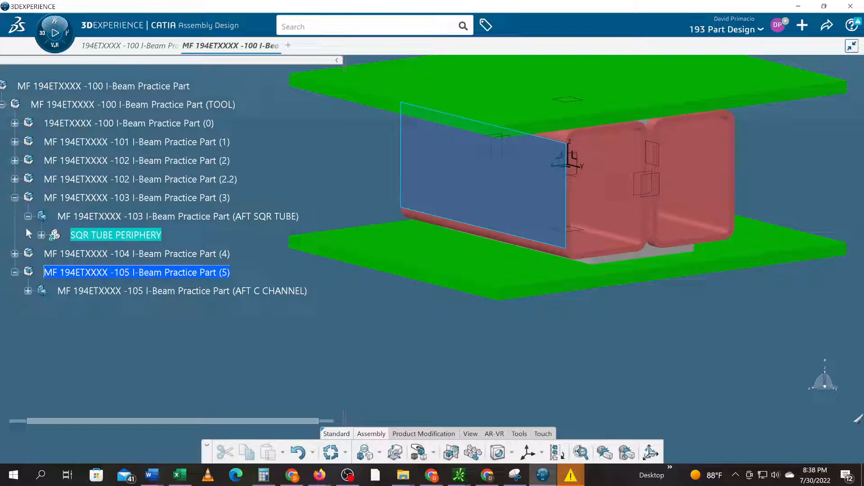
click(40, 236)
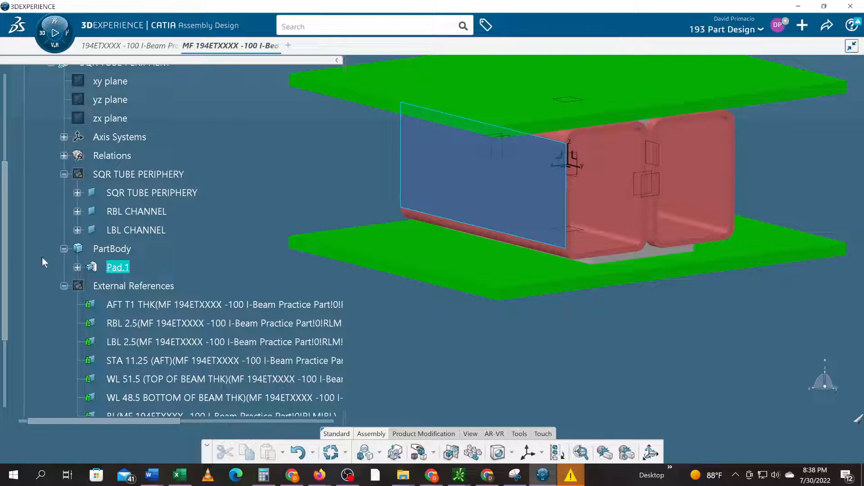
scroll(39, 263, down, 5)
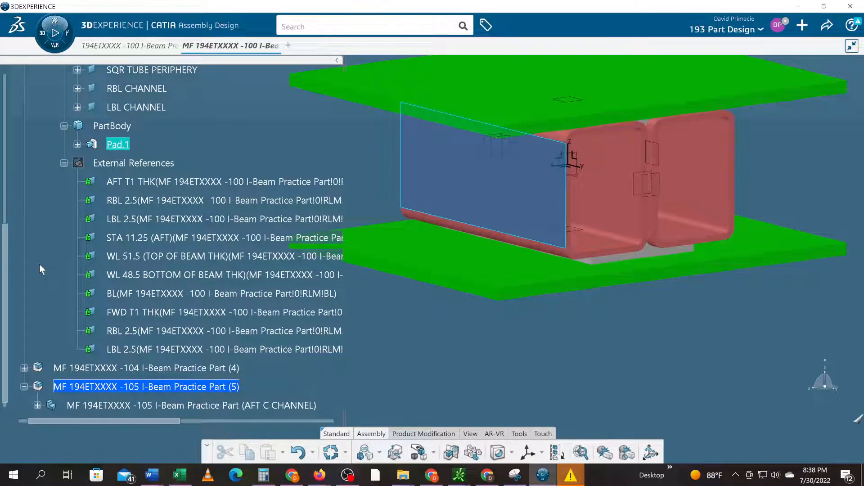
scroll(39, 265, down, 2)
scroll(39, 265, up, 4)
scroll(40, 270, up, 2)
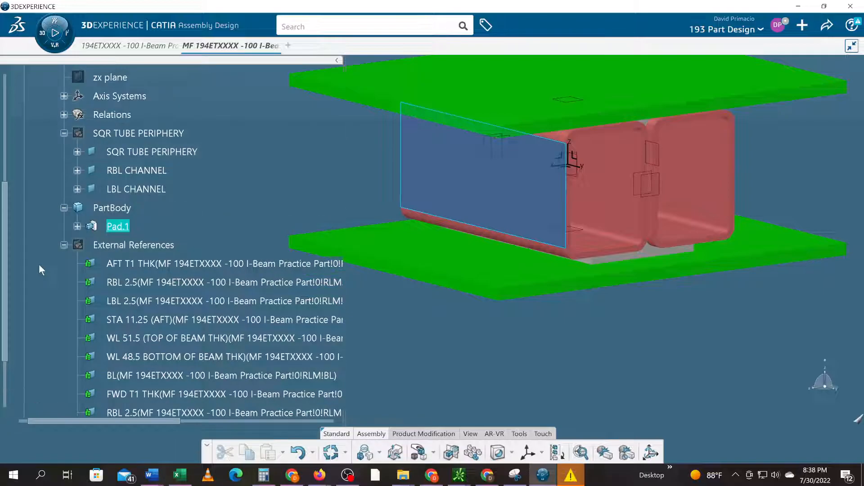
scroll(40, 270, up, 8)
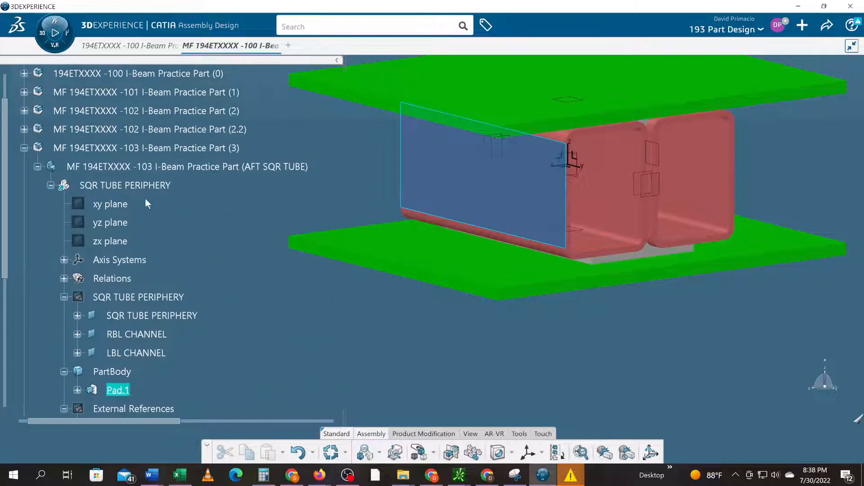
- Activate the SQR TUBE PERIPHERY shape of the -103 part and inspect its reference planes and external references
double_click(140, 186)
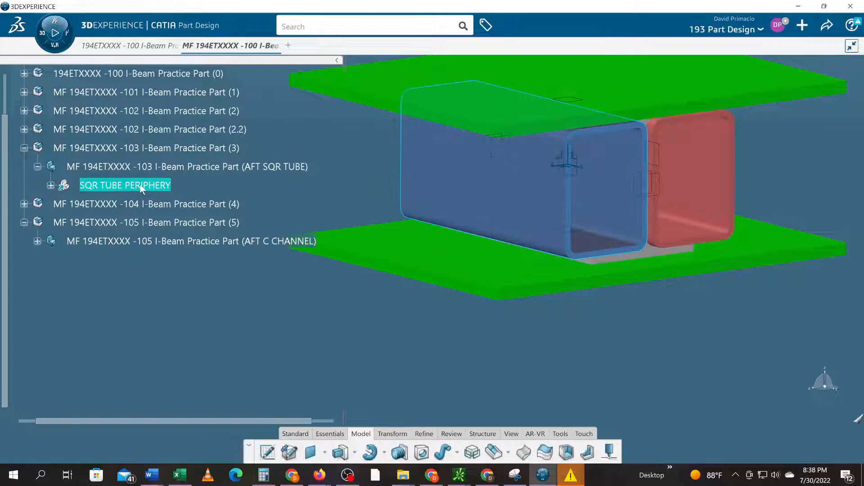
double_click(141, 186)
scroll(144, 260, down, 3)
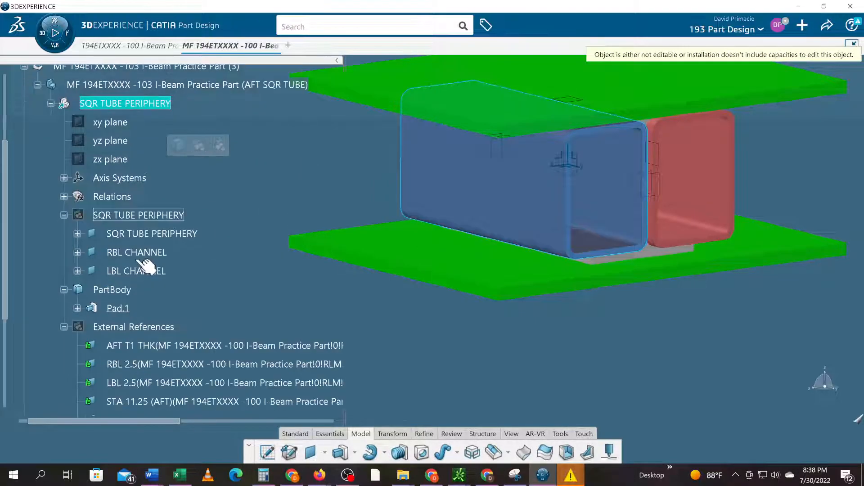
scroll(134, 259, down, 4)
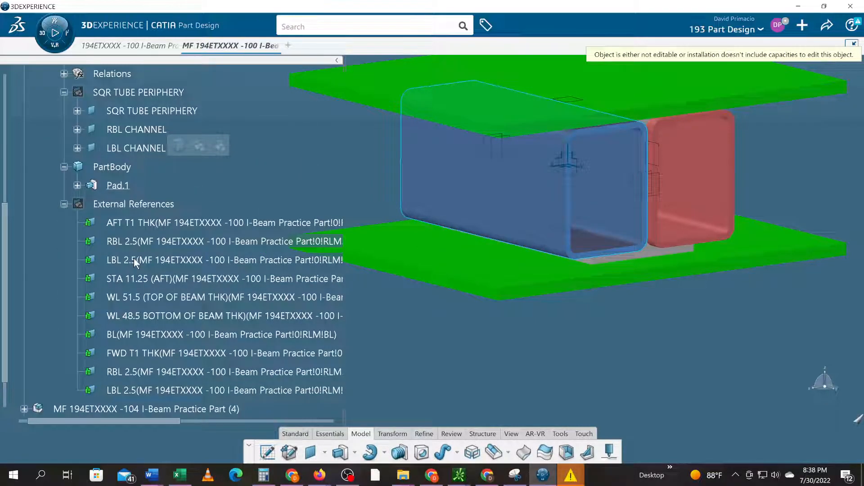
scroll(216, 312, down, 2)
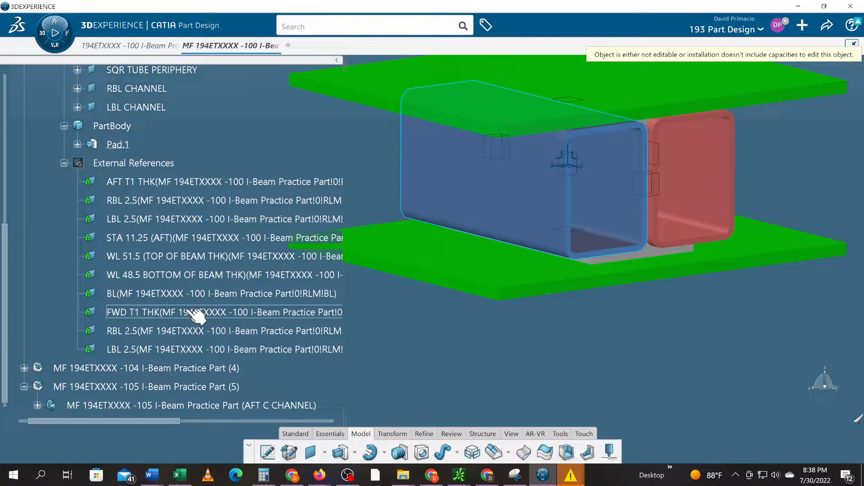
scroll(197, 315, up, 4)
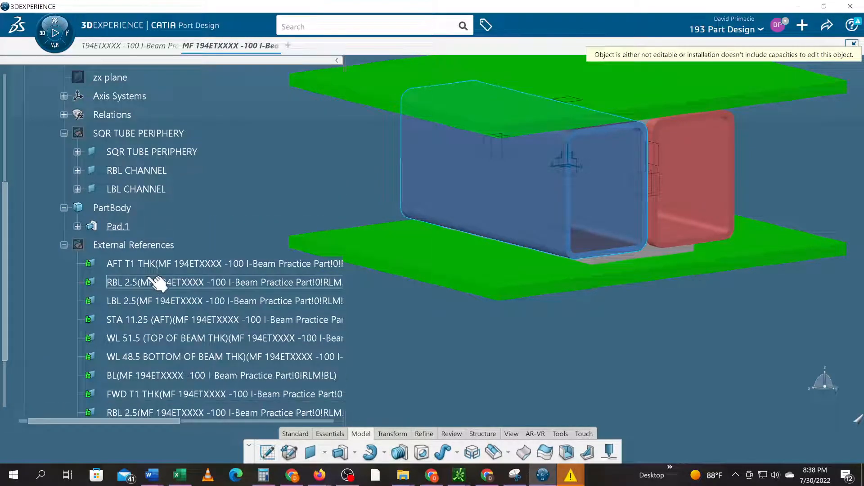
click(169, 153)
middle_drag(290, 185, 282, 172)
right_click(158, 133)
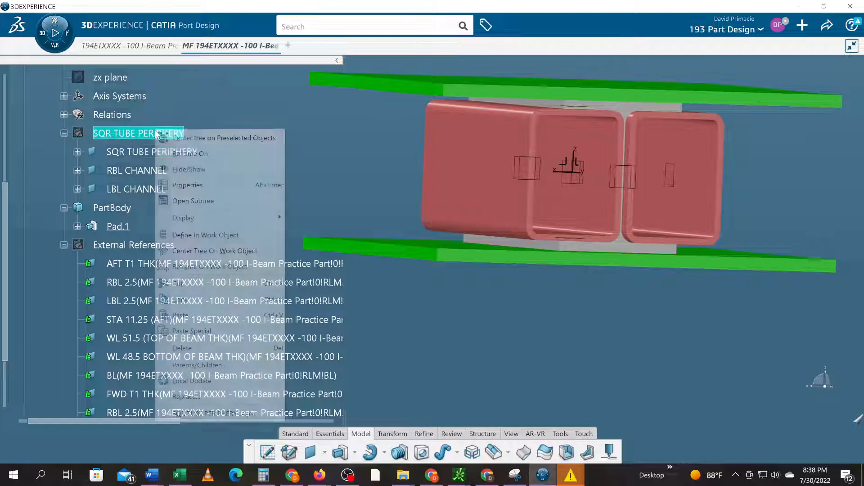
click(301, 184)
- Hide the External References and FWD SQR TUBE PERIPHERY sets of the -104 FWD SQR TUBE part, then collapse the -104 product
scroll(30, 211, down, 6)
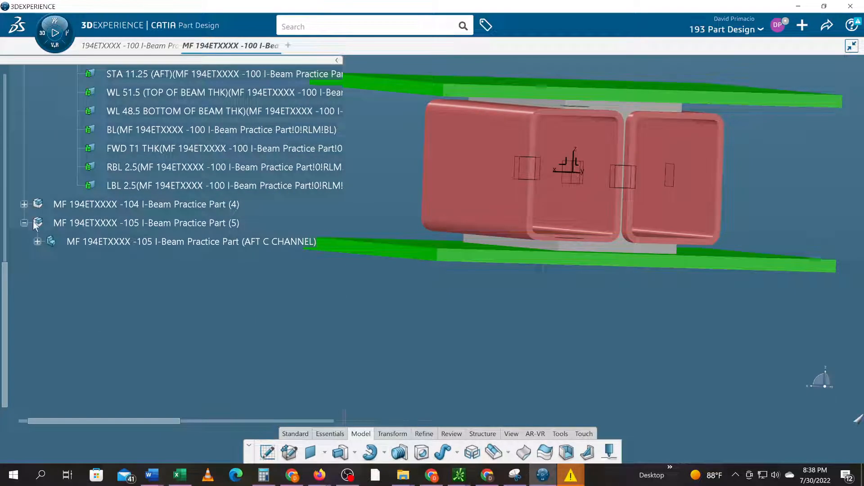
click(24, 205)
click(131, 262)
right_click(130, 264)
click(168, 209)
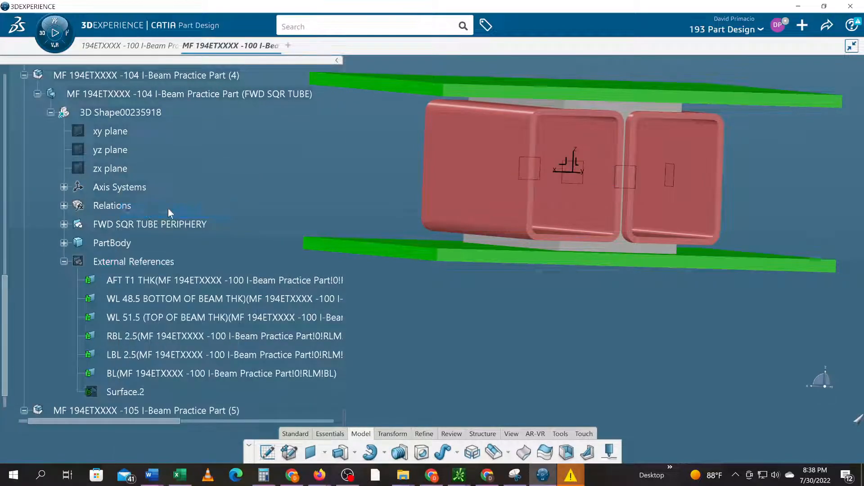
right_click(115, 225)
click(135, 210)
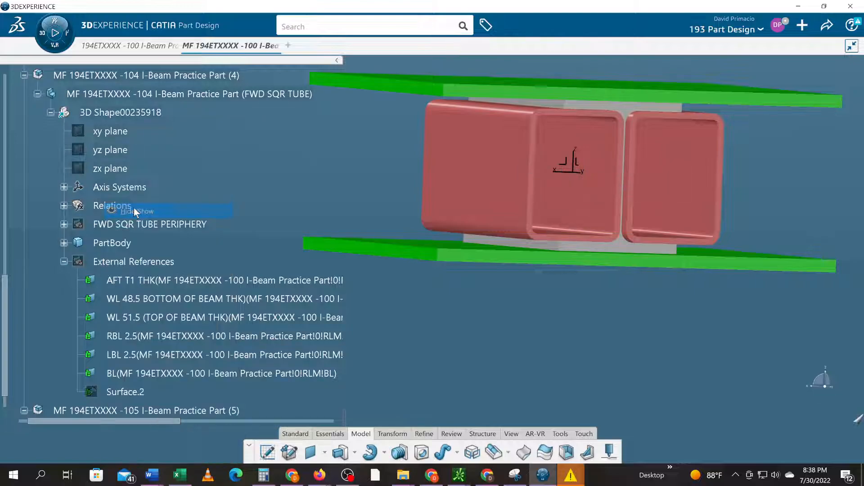
scroll(63, 225, up, 1)
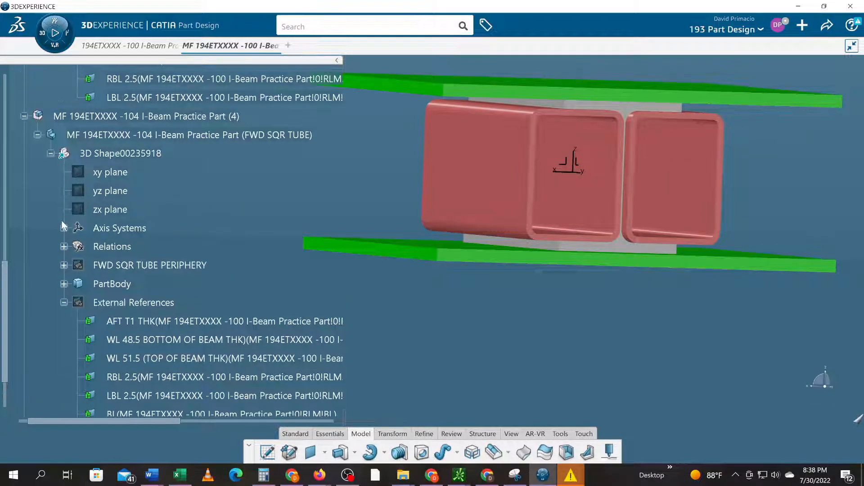
click(24, 116)
- Show the SQR TUBE PERIPHERY geometrical set of the -103 AFT SQR TUBE part
scroll(157, 212, up, 5)
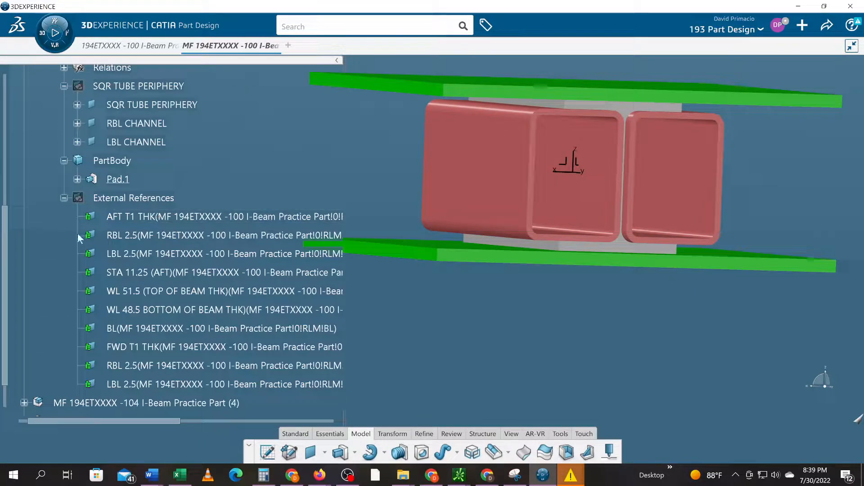
scroll(81, 230, up, 1)
right_click(147, 119)
click(145, 127)
right_click(143, 126)
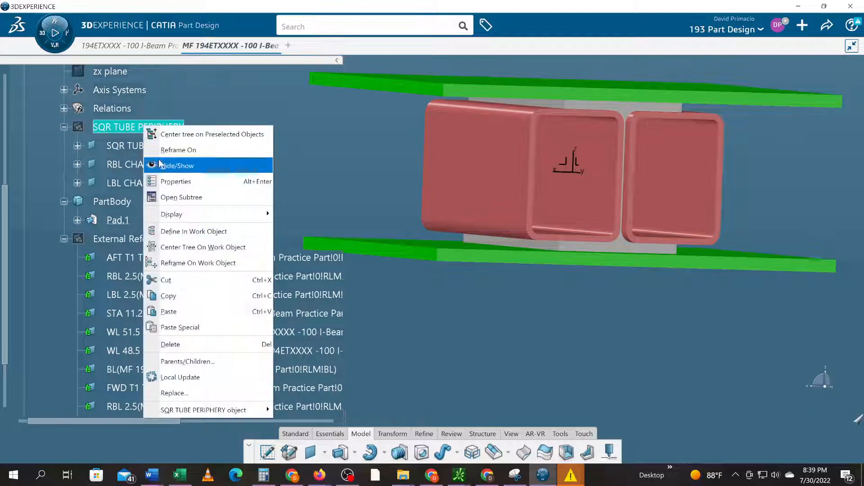
click(171, 150)
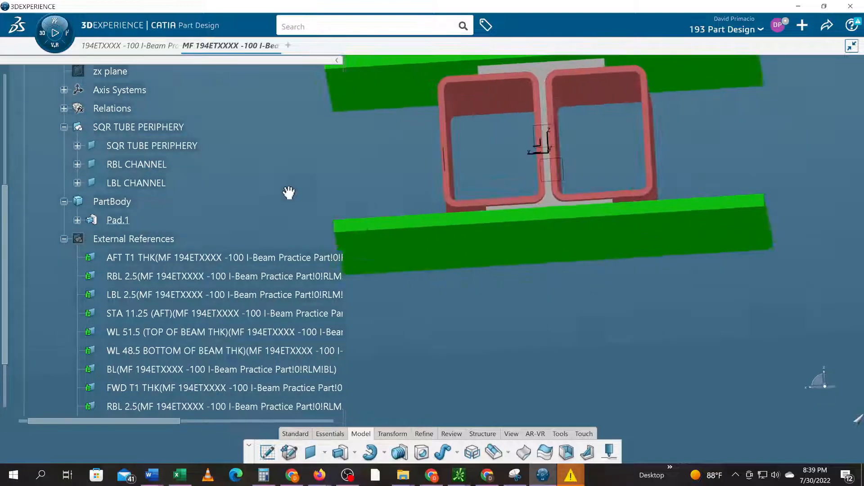
- Select the SQR TUBE PERIPHERY plane on the aft square tube and review its properties without changing them
click(461, 174)
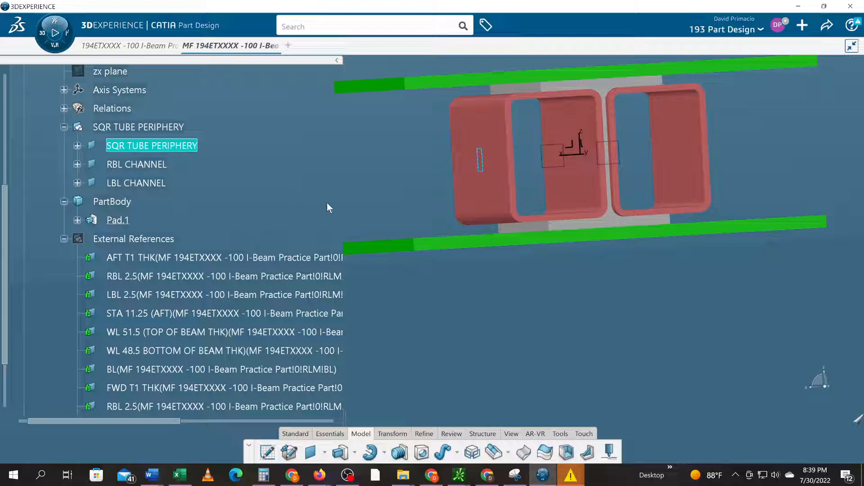
middle_drag(505, 326, 523, 312)
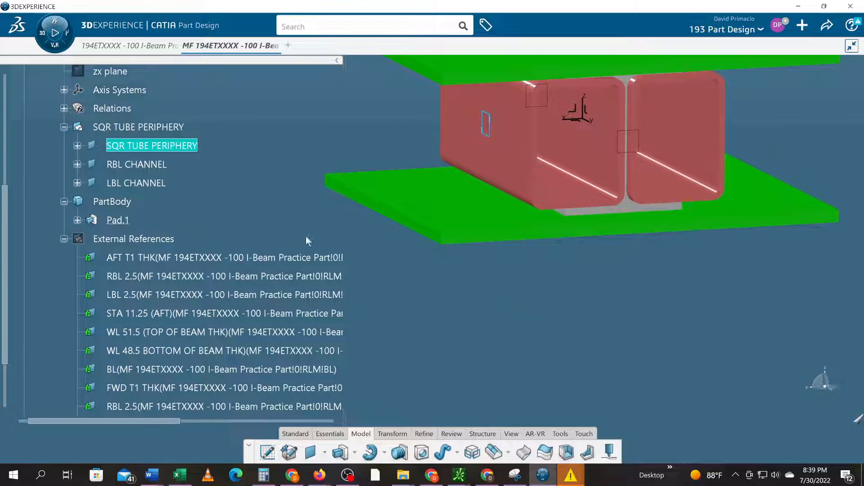
scroll(126, 166, down, 3)
scroll(140, 172, up, 3)
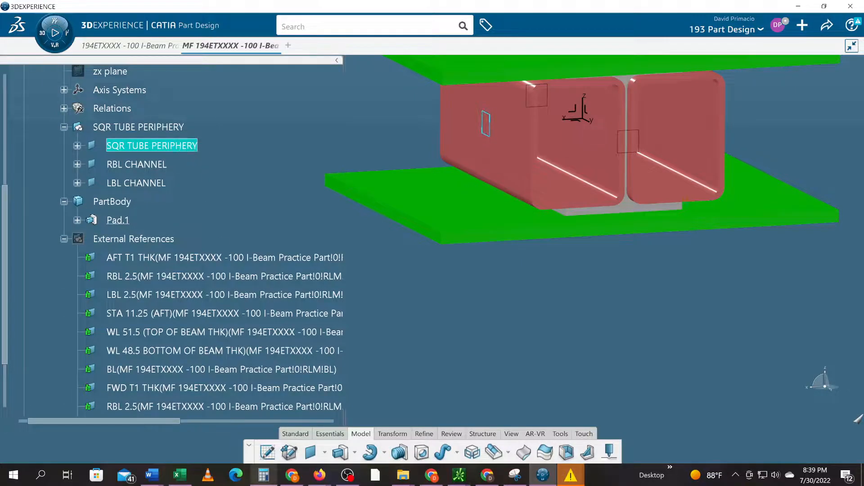
right_click(145, 148)
click(182, 201)
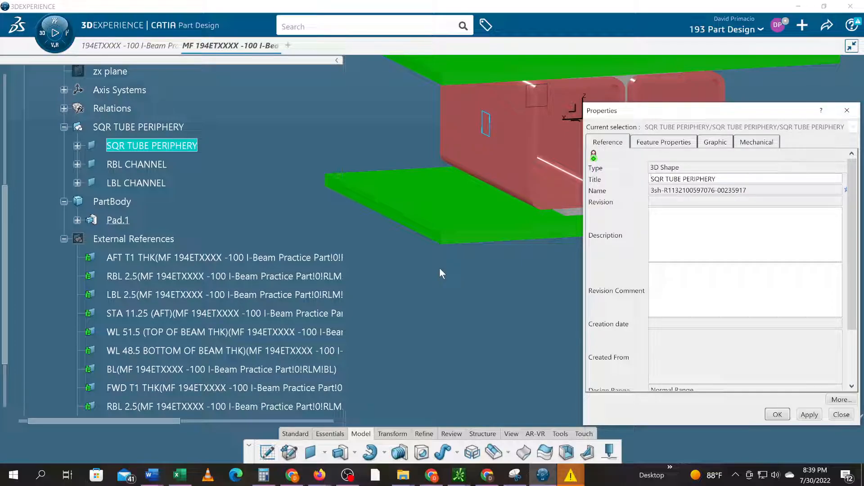
click(835, 415)
right_click(131, 147)
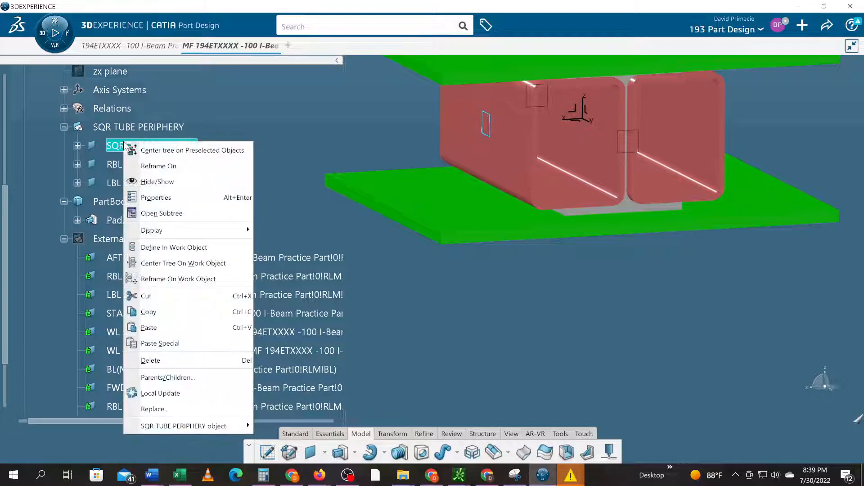
click(158, 165)
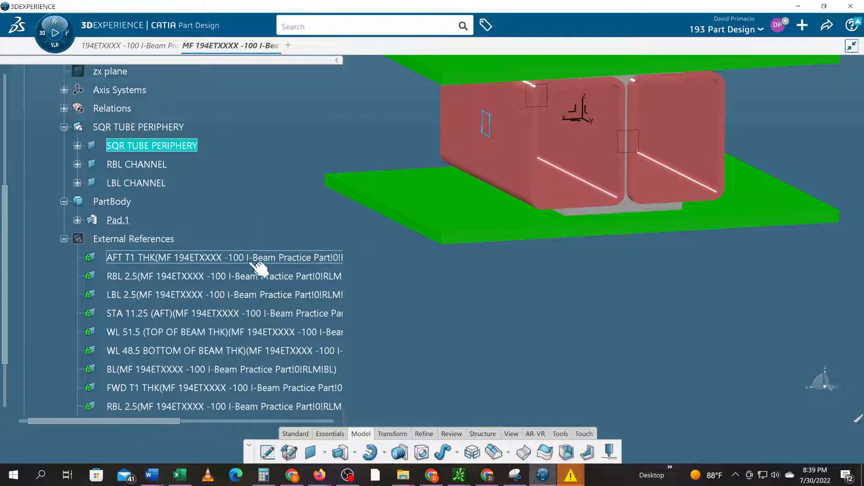
- Activate the -103 product and select the SQR TUBE PERIPHERY plane of its AFT SQR TUBE part
scroll(245, 260, up, 2)
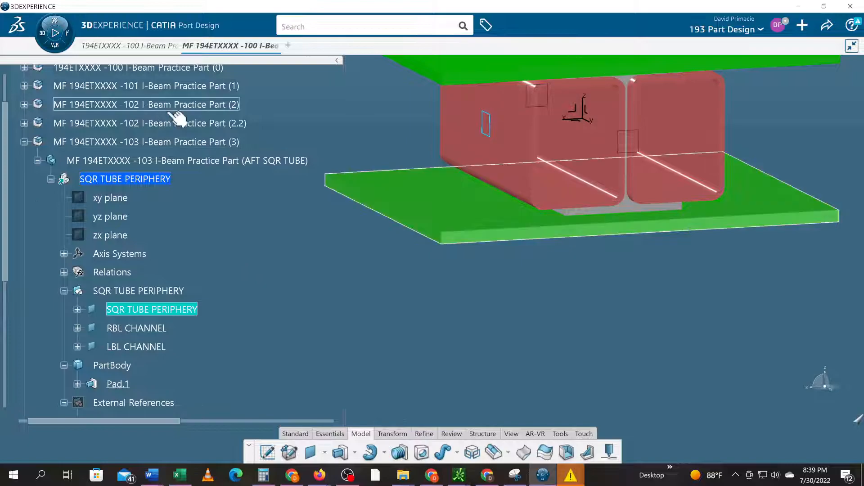
double_click(152, 143)
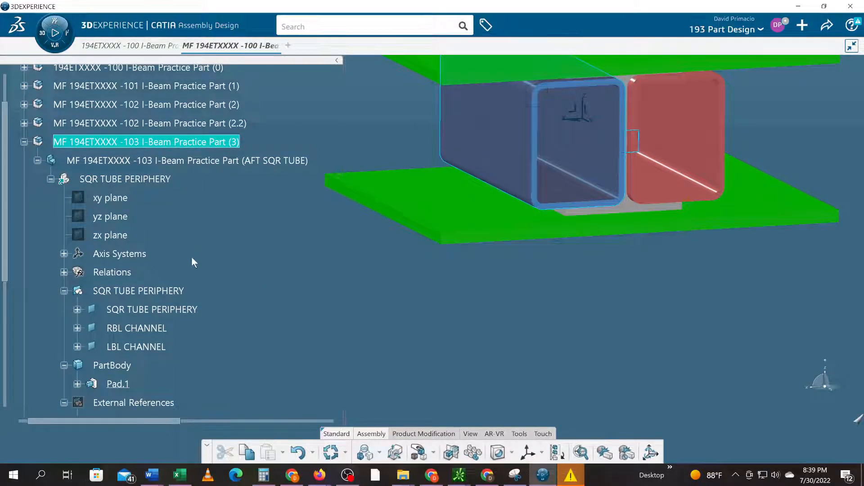
scroll(191, 255, down, 1)
click(194, 269)
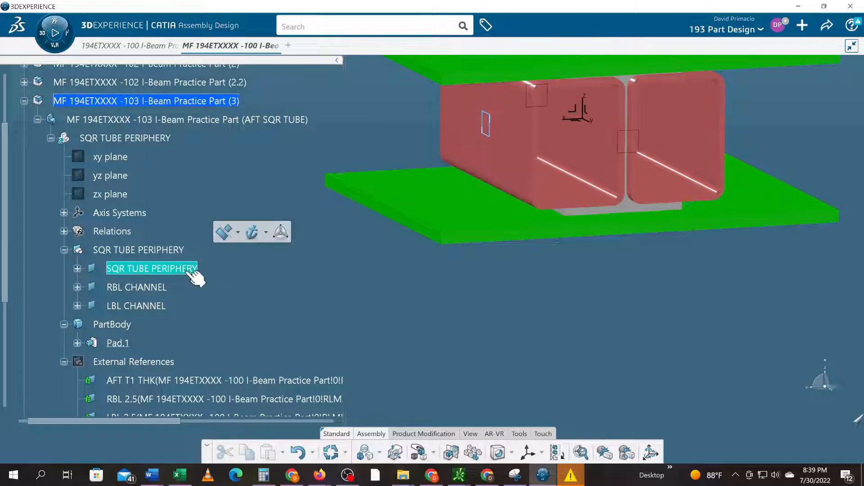
right_click(185, 272)
mouse_move(188, 266)
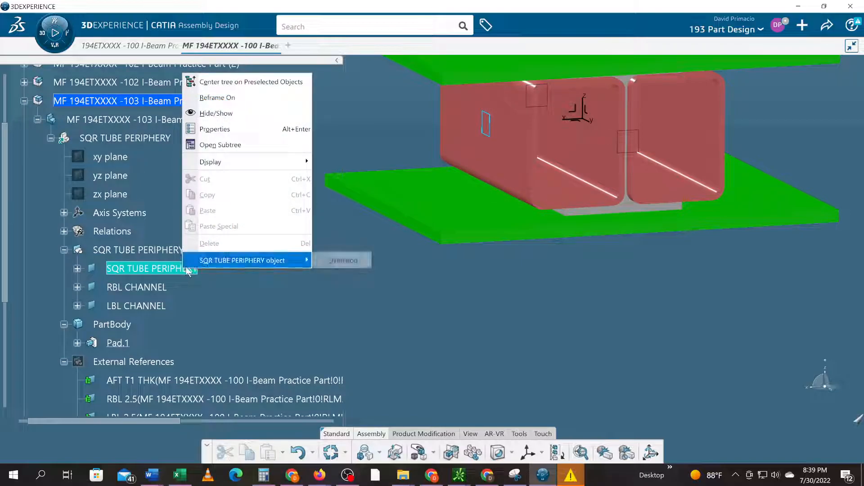
click(182, 271)
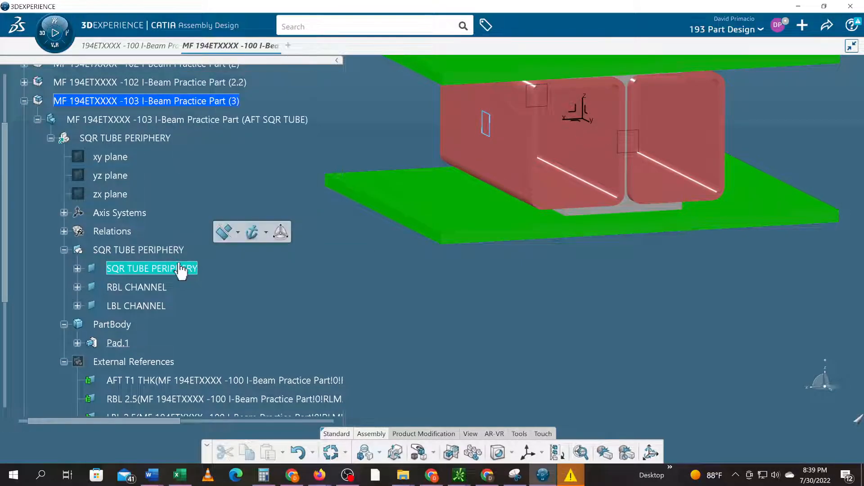
- Switch to Product Structure Design and publish the selected plane under the functional name SQR TUBE PERIPHERY
click(42, 37)
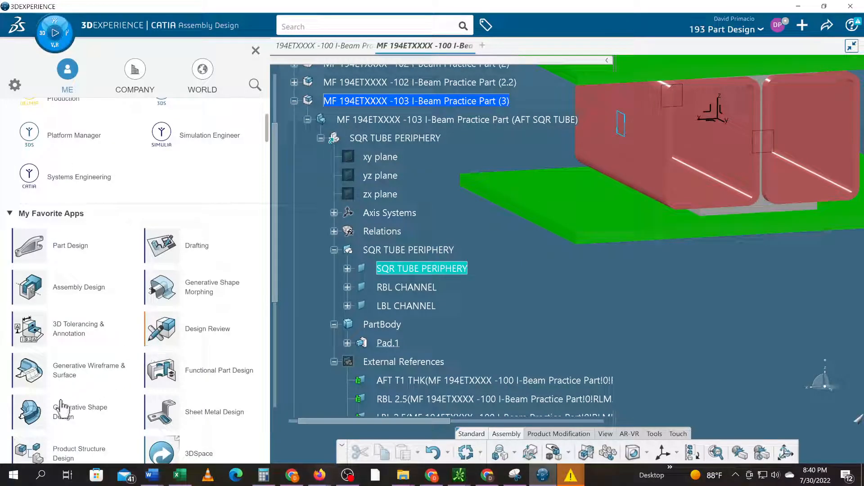
click(34, 461)
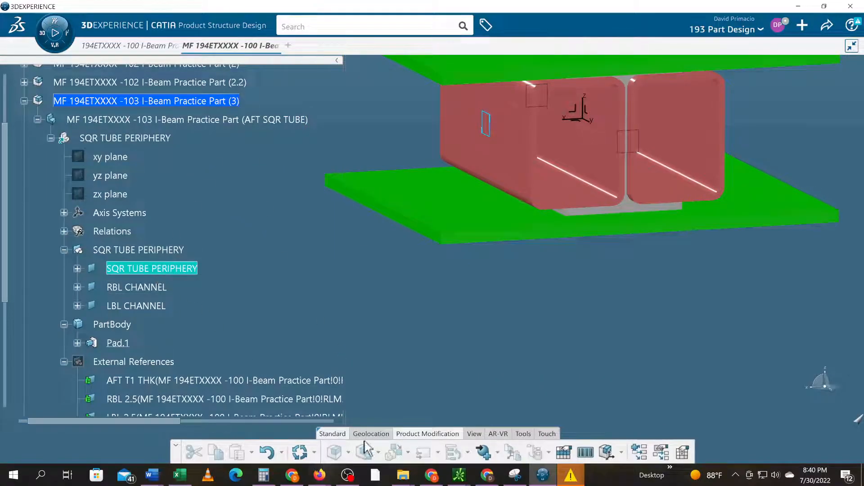
click(484, 453)
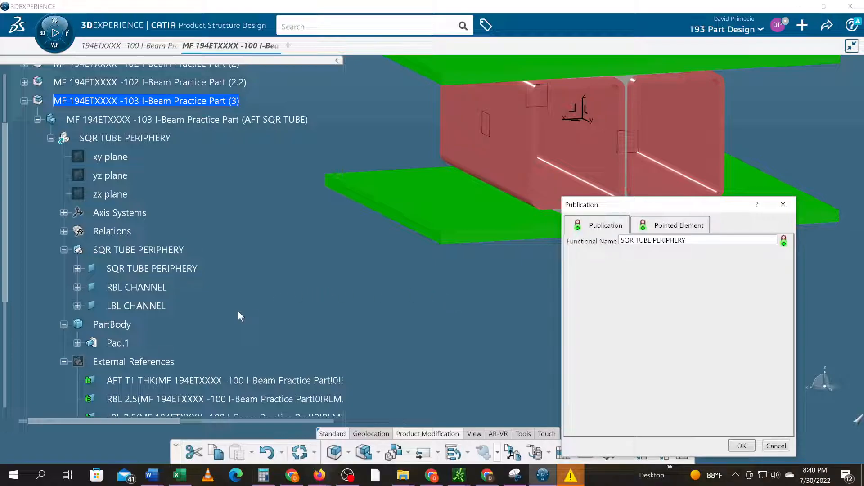
click(750, 447)
- Expand the Publications of the -103 product and select the SQR TUBE PERIPHERY publication
scroll(80, 341, down, 3)
scroll(80, 341, down, 2)
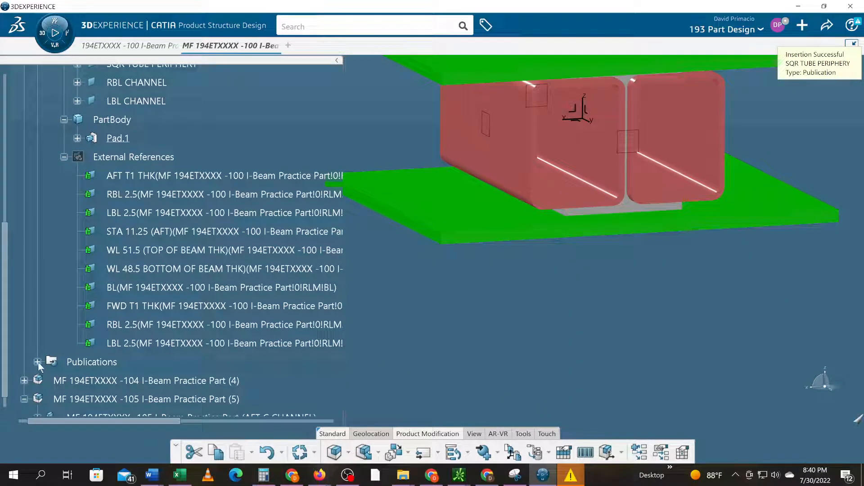
click(37, 362)
scroll(41, 360, down, 2)
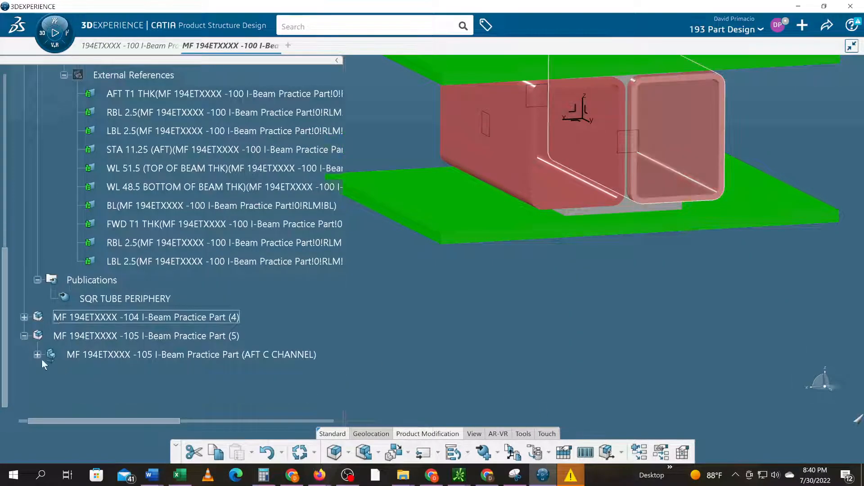
right_click(112, 299)
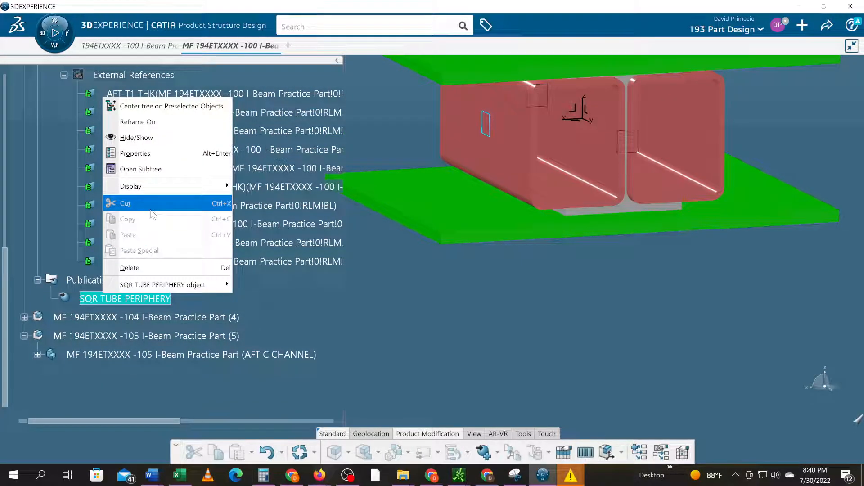
click(83, 293)
- Activate the SQR TUBE PERIPHERY shape of the -103 part and copy the SQR TUBE PERIPHERY publication
scroll(86, 289, up, 3)
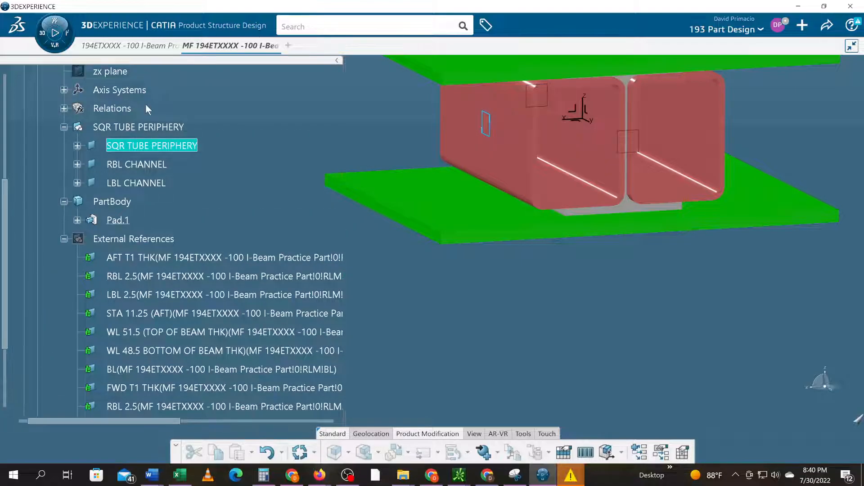
scroll(145, 106, up, 4)
scroll(145, 106, down, 1)
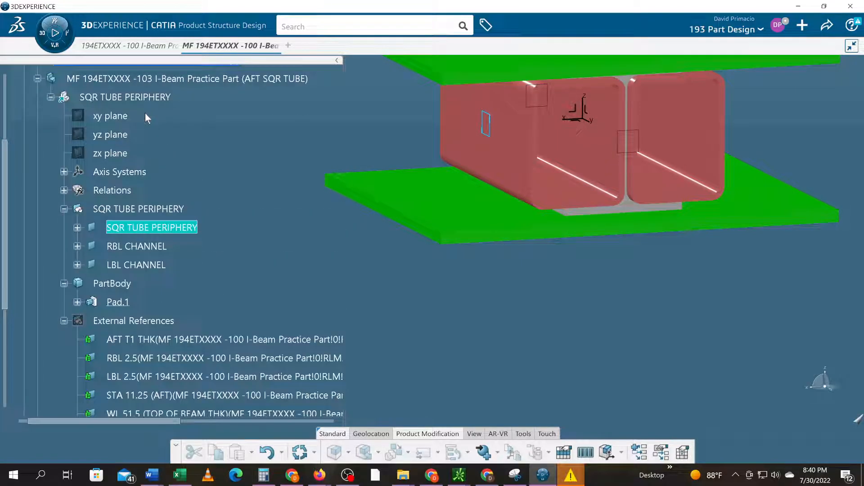
double_click(122, 99)
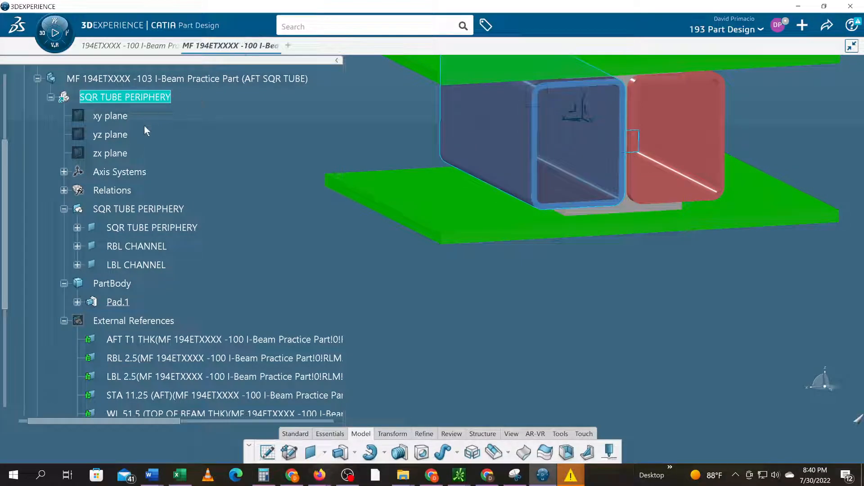
scroll(144, 126, down, 5)
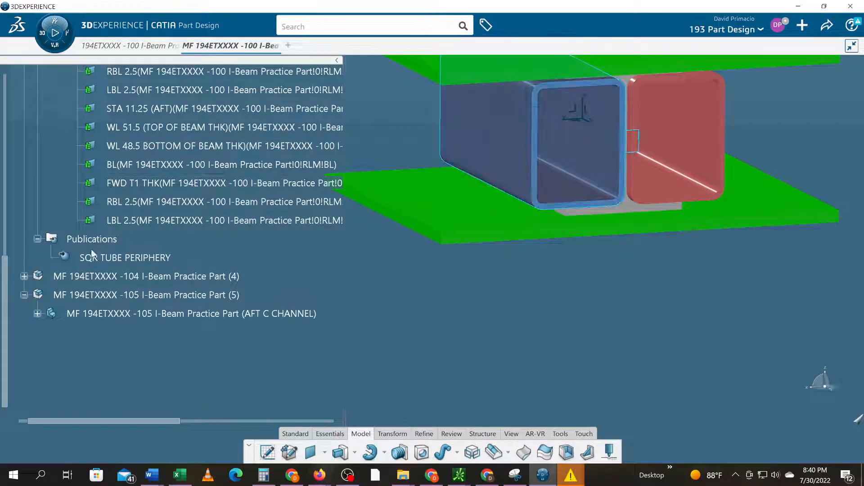
right_click(94, 261)
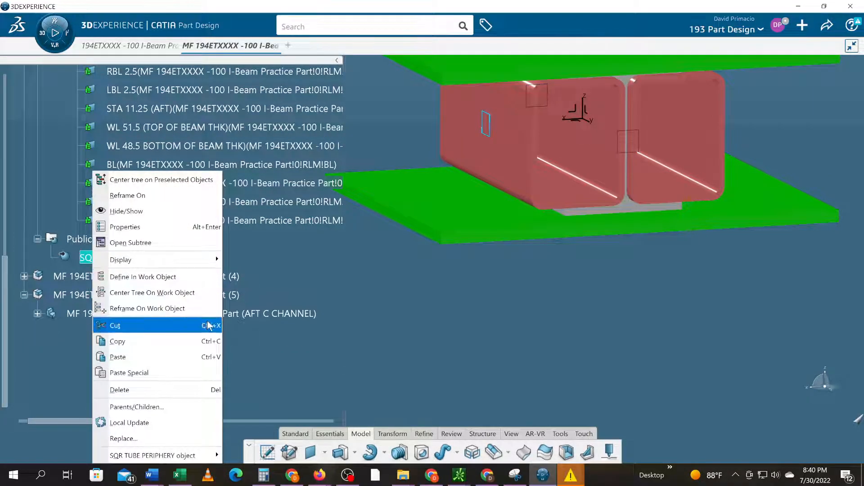
click(208, 341)
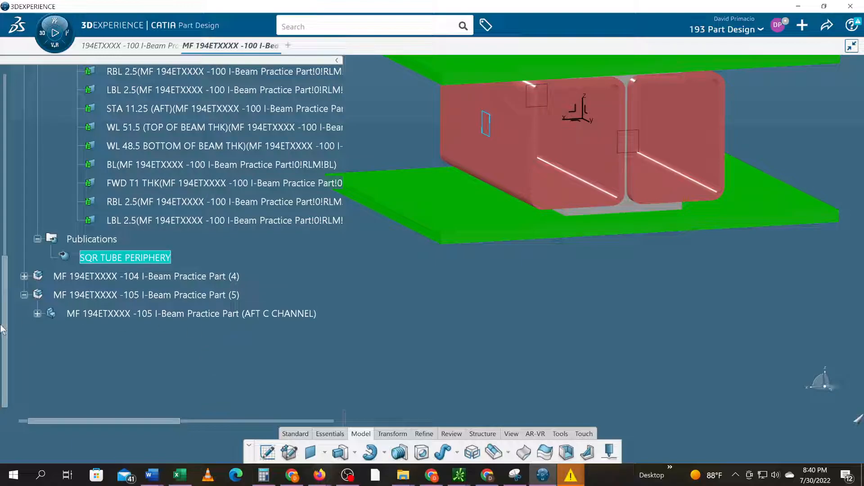
- Expand the -105 AFT C CHANNEL part and activate its 3D shape
click(38, 314)
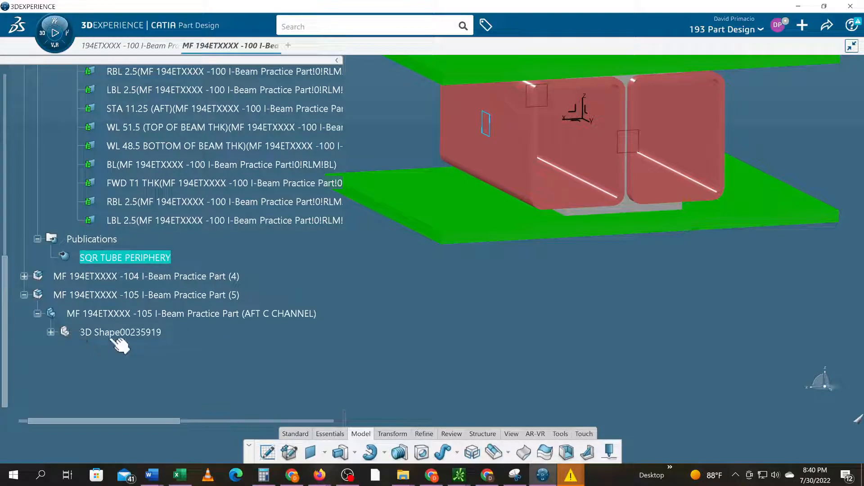
double_click(111, 336)
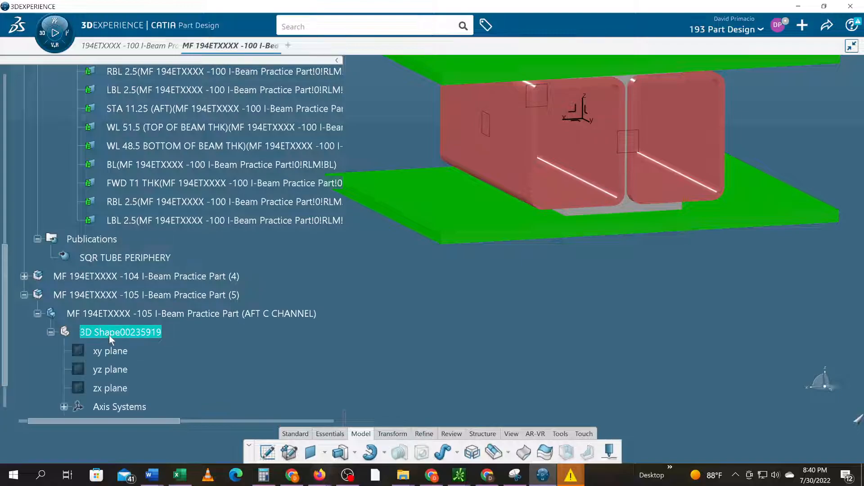
scroll(110, 335, down, 3)
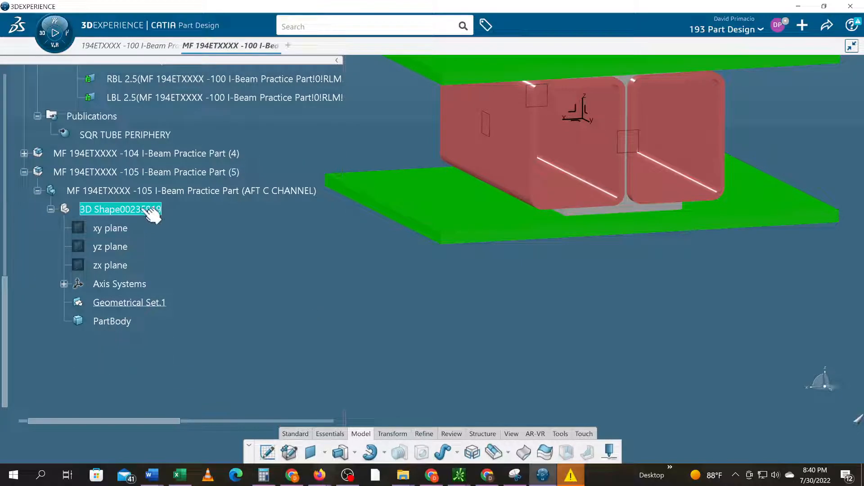
- Try a plain paste of the copied publication into the 3D shape of the AFT C CHANNEL part
right_click(150, 210)
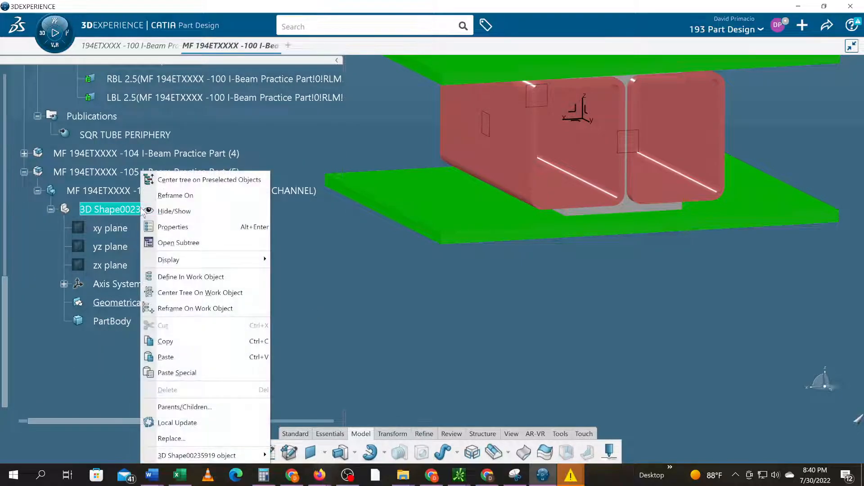
click(212, 357)
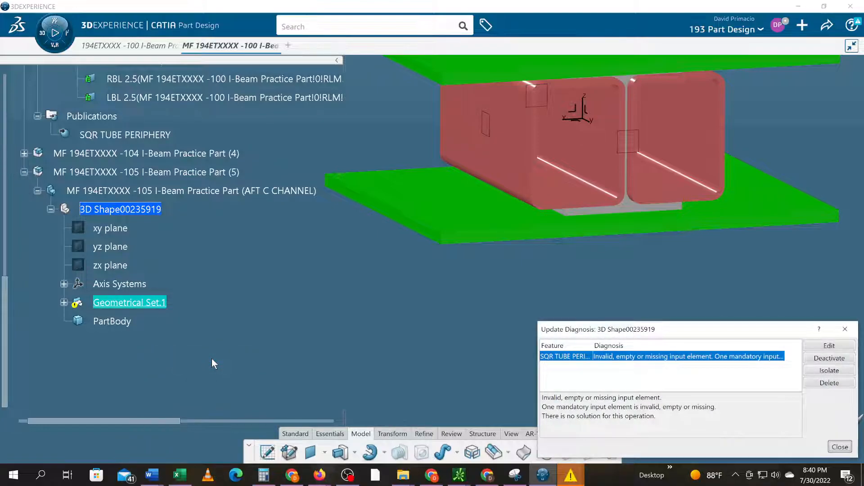
click(840, 446)
key(ctrl+s)
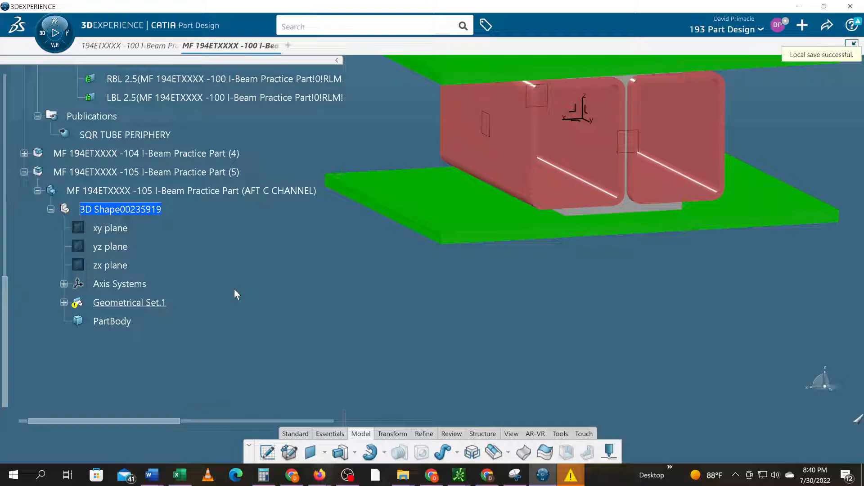
- Paste the SQR TUBE PERIPHERY publication into the AFT C CHANNEL shape As Result With Link, then select it under External References
right_click(117, 210)
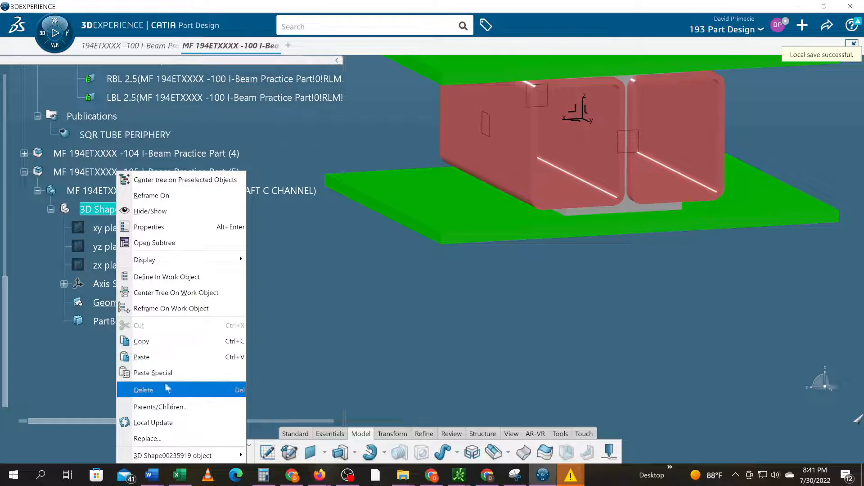
click(162, 374)
click(217, 283)
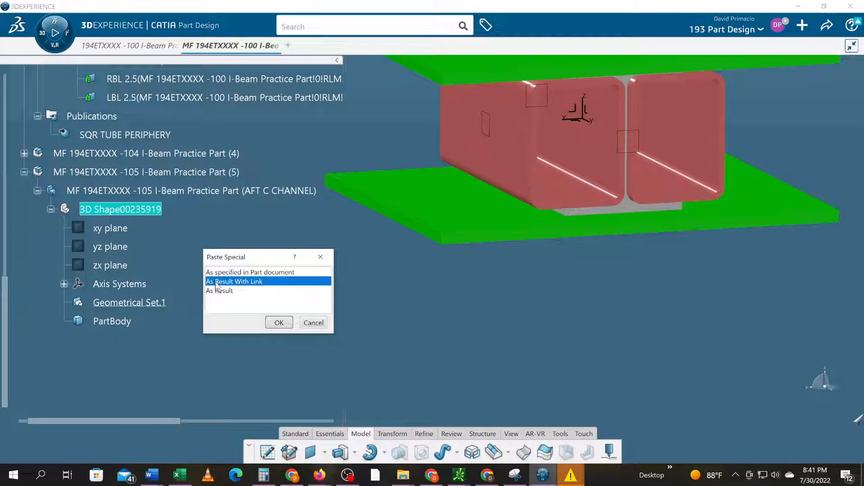
click(280, 322)
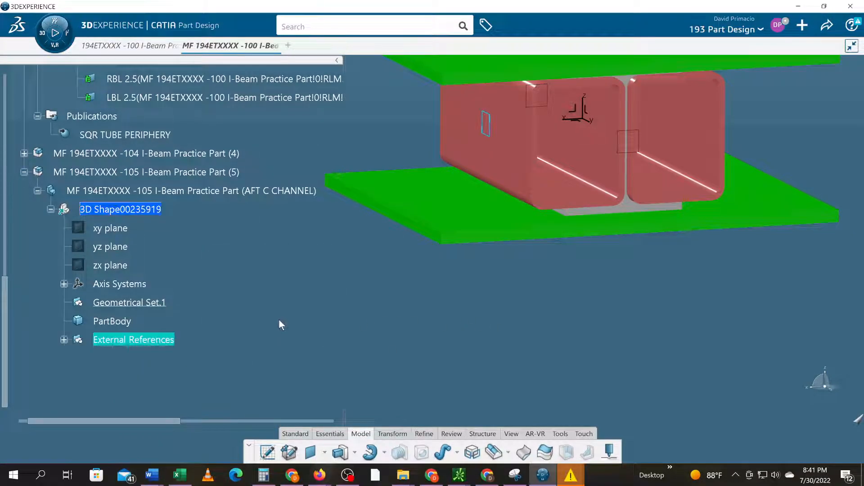
click(64, 340)
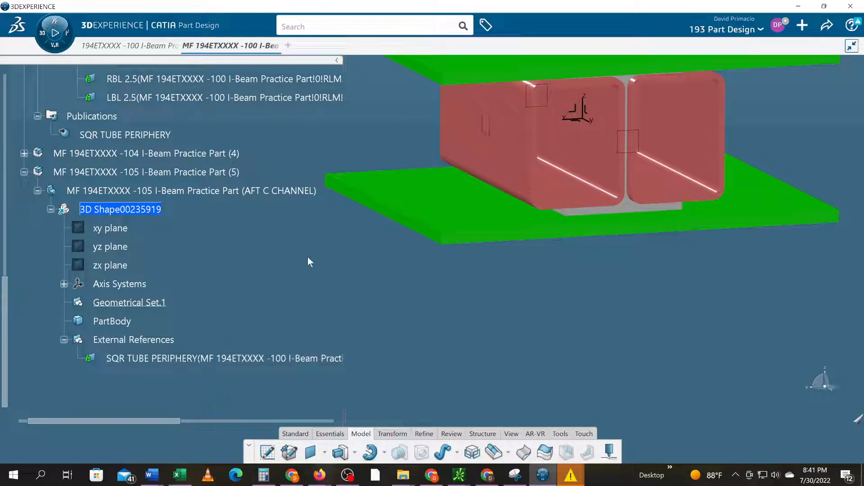
click(225, 359)
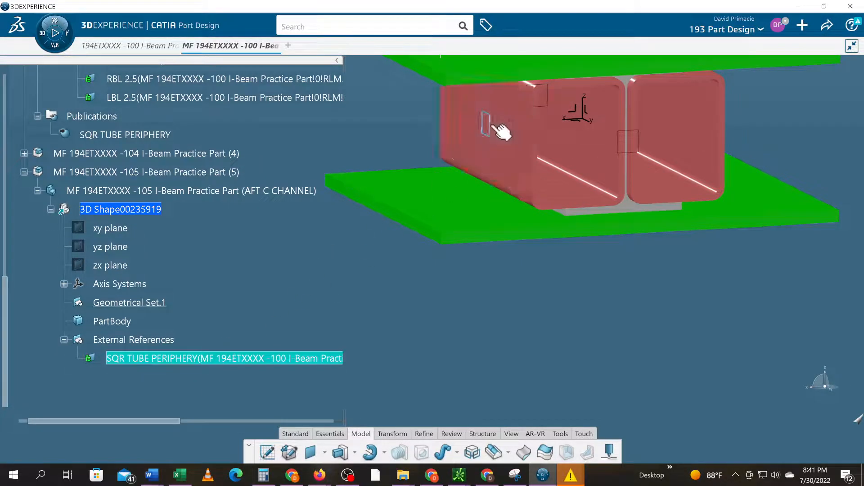
scroll(255, 168, up, 3)
scroll(255, 168, up, 4)
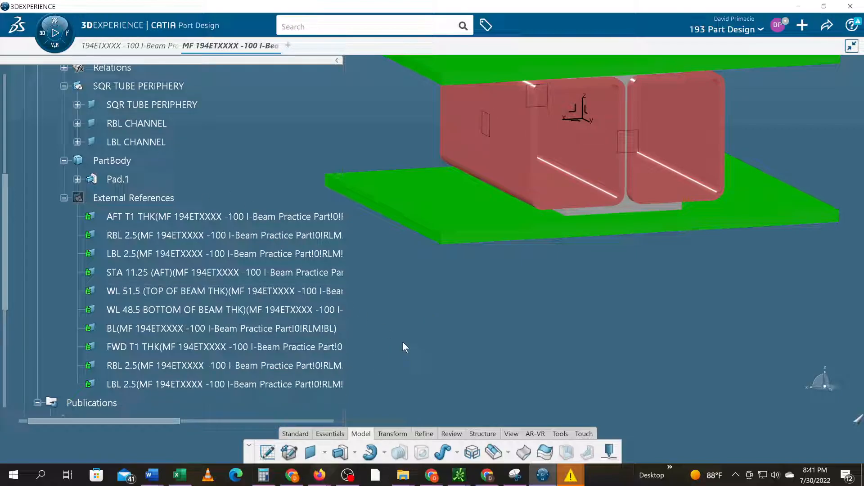
drag(6, 297, 6, 398)
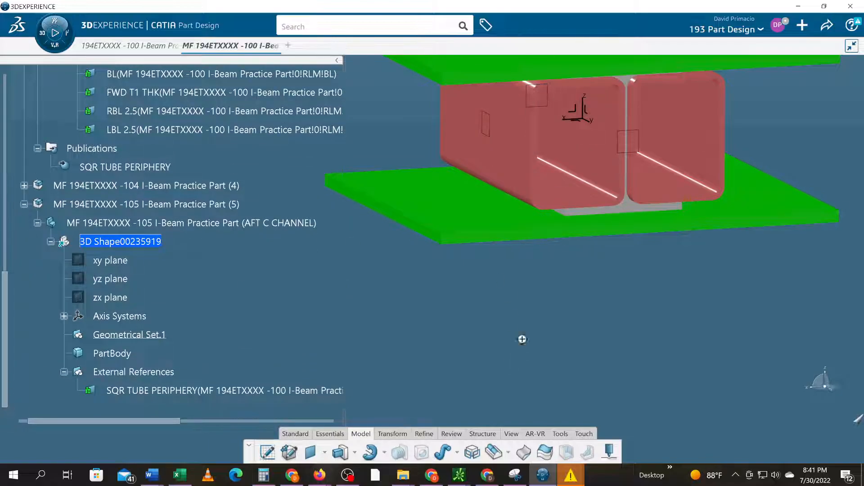
middle_drag(515, 328, 523, 350)
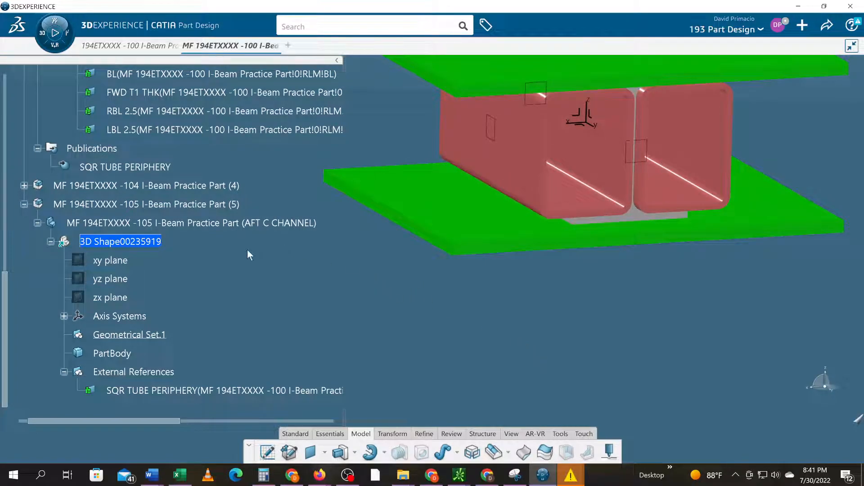
- Collapse the -103 part and expand the 194ETXXXX -100 I-Beam Practice Part (0) product to reach the RLM part's references
scroll(196, 256, up, 10)
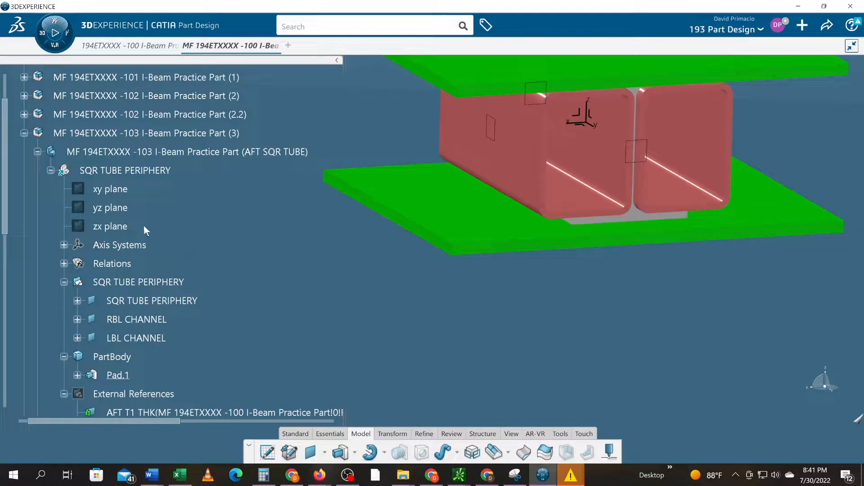
click(24, 133)
scroll(29, 164, up, 3)
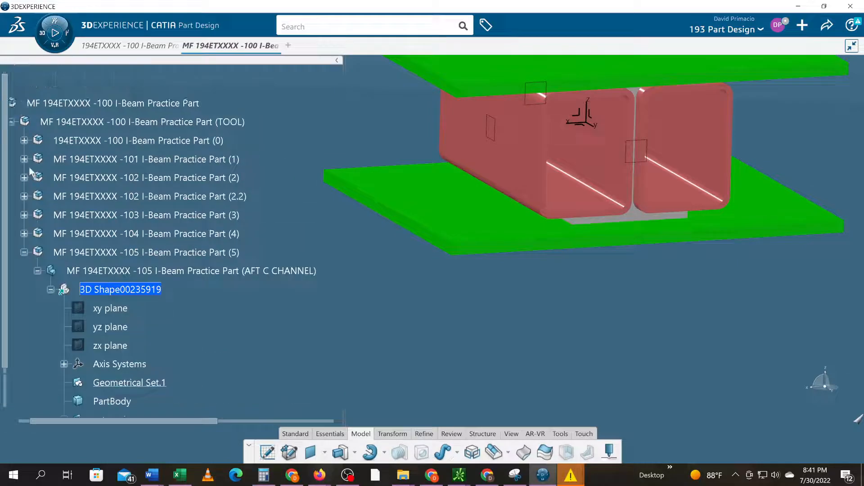
click(24, 140)
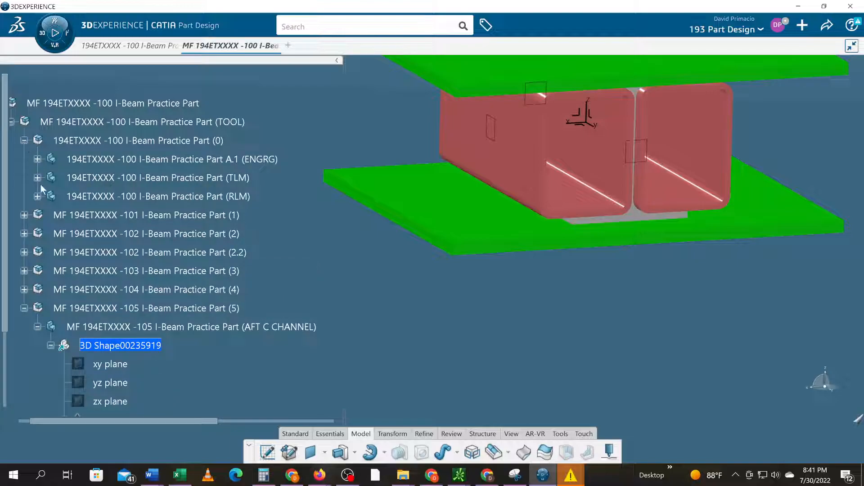
scroll(41, 194, down, 6)
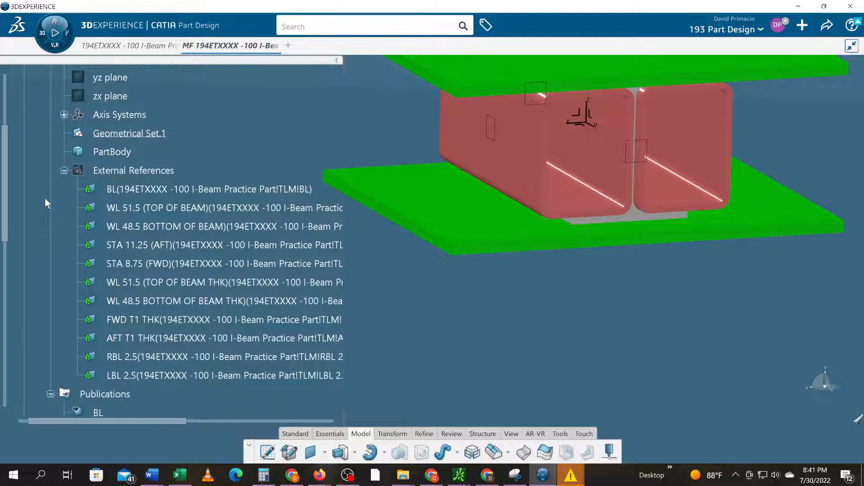
scroll(46, 199, up, 3)
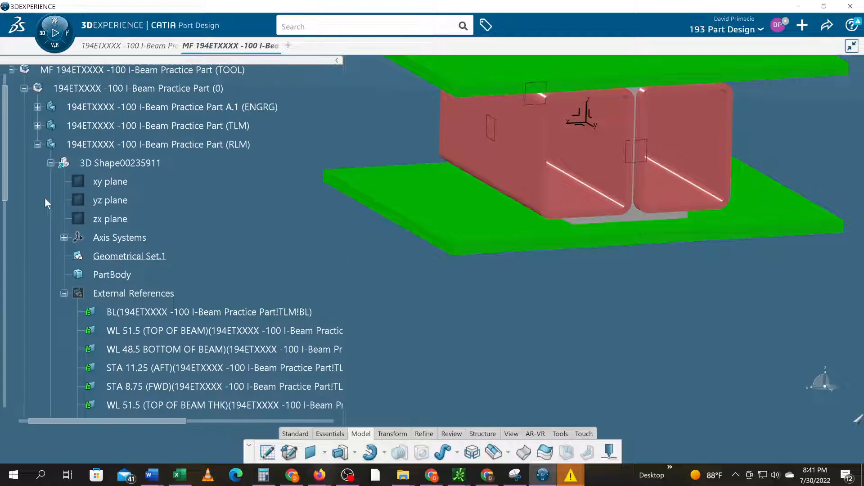
scroll(88, 190, up, 1)
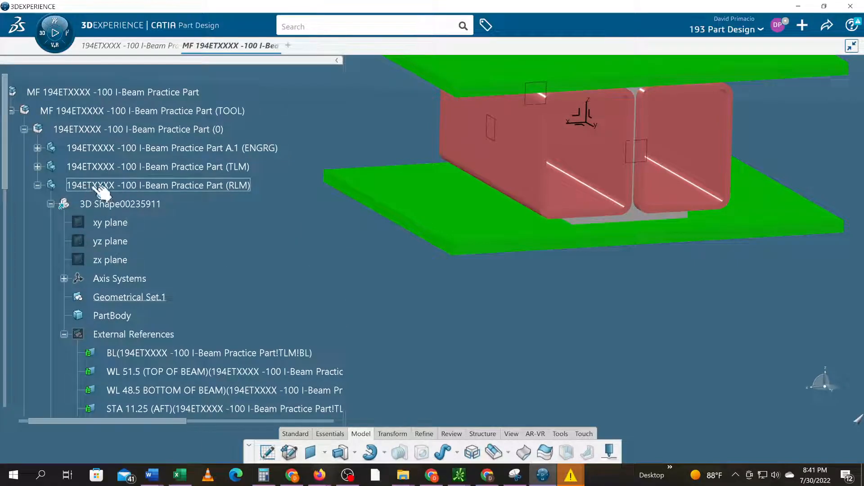
- Activate the -100 I-Beam Practice Part (0) product and select the BL, WL 51.5 and WL 48.5 planes in the RLM part's External References
double_click(83, 134)
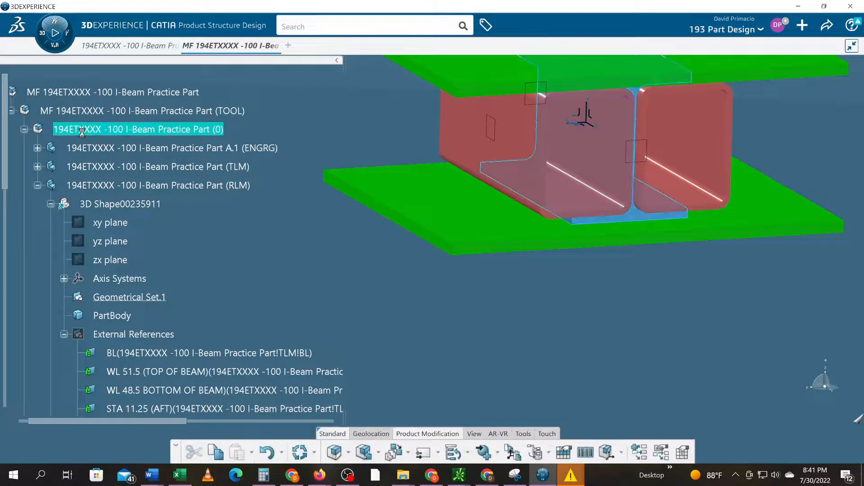
scroll(130, 167, down, 1)
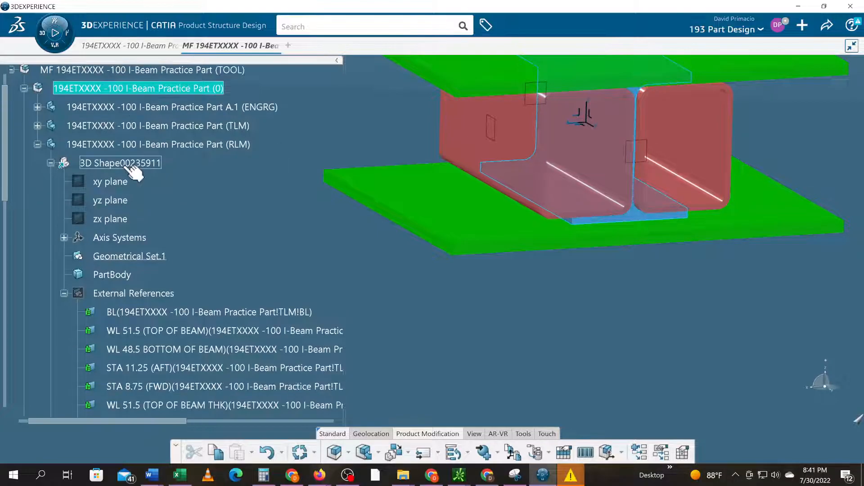
scroll(126, 167, down, 3)
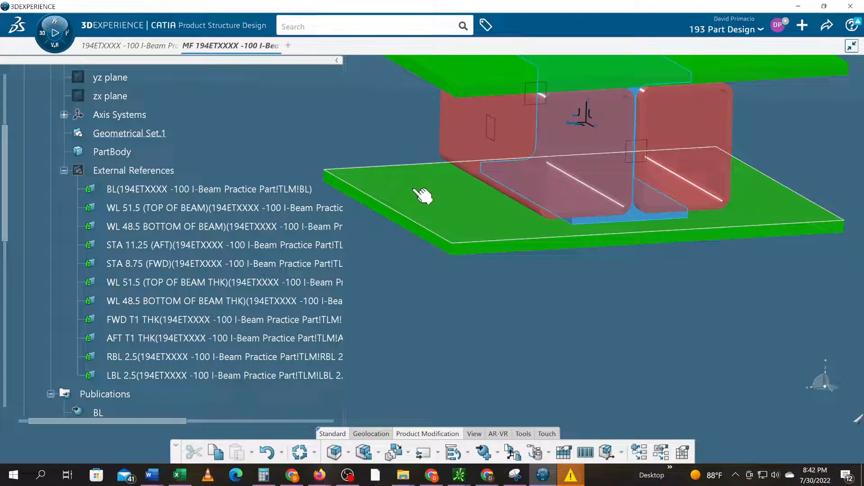
middle_drag(530, 324, 516, 296)
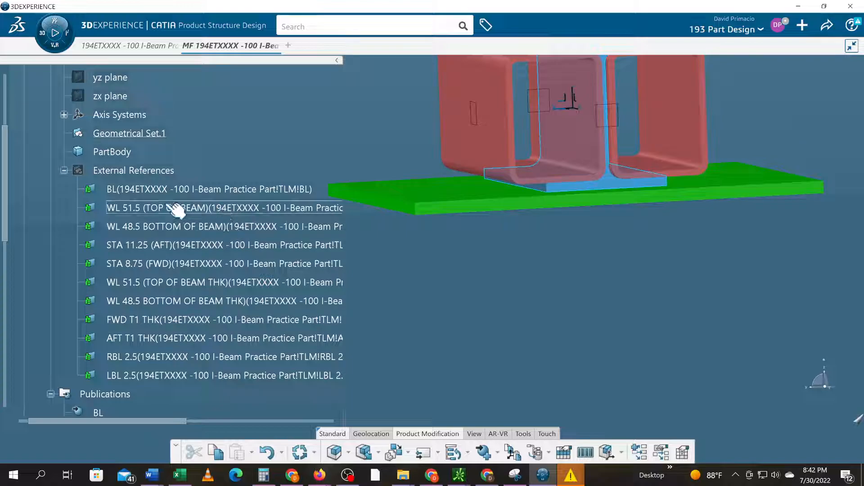
click(162, 192)
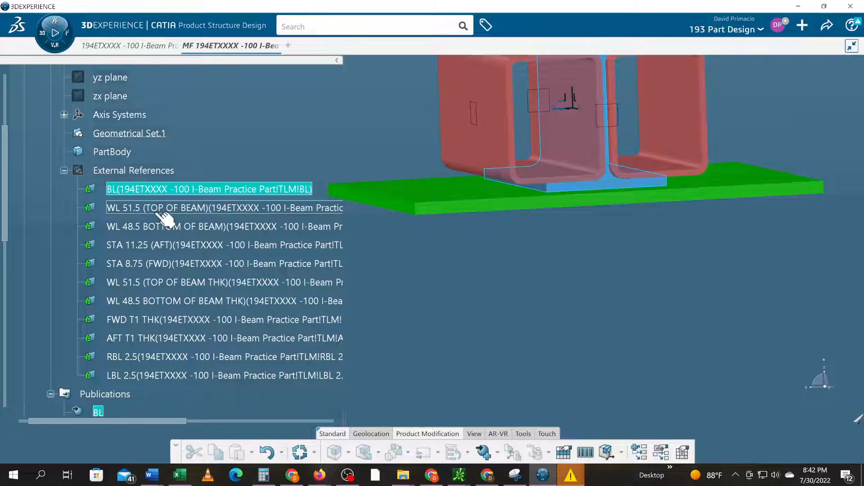
click(164, 211)
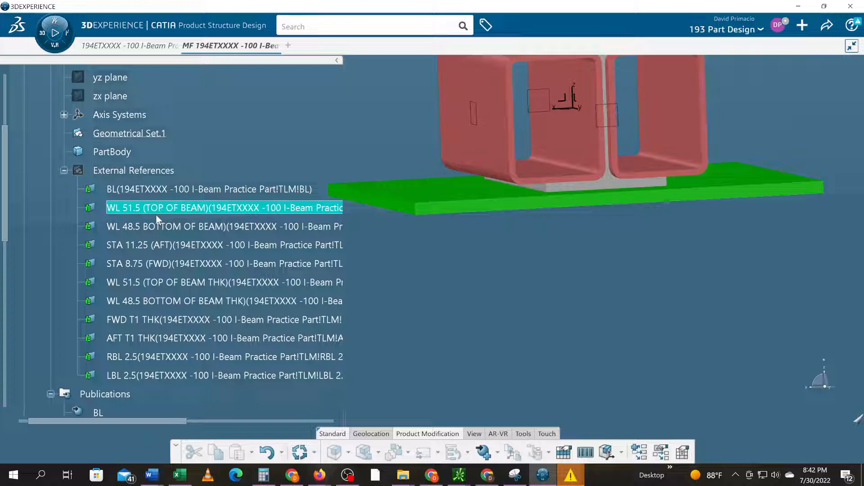
click(158, 192)
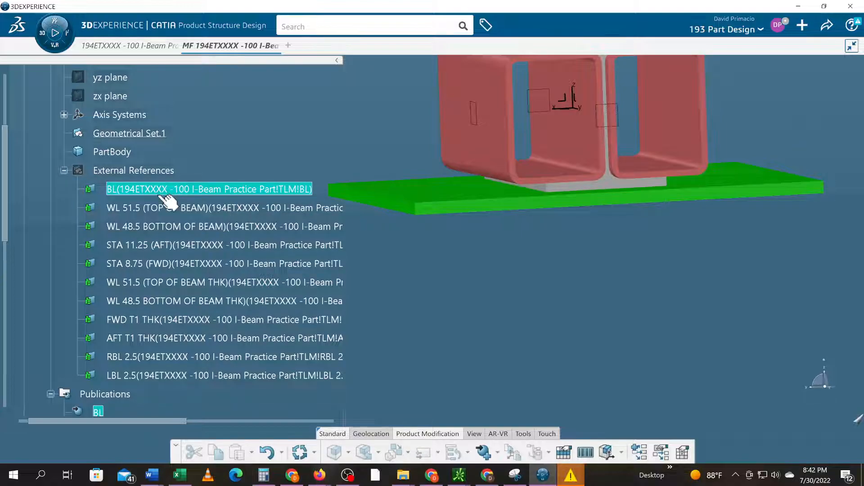
click(166, 210)
click(167, 225)
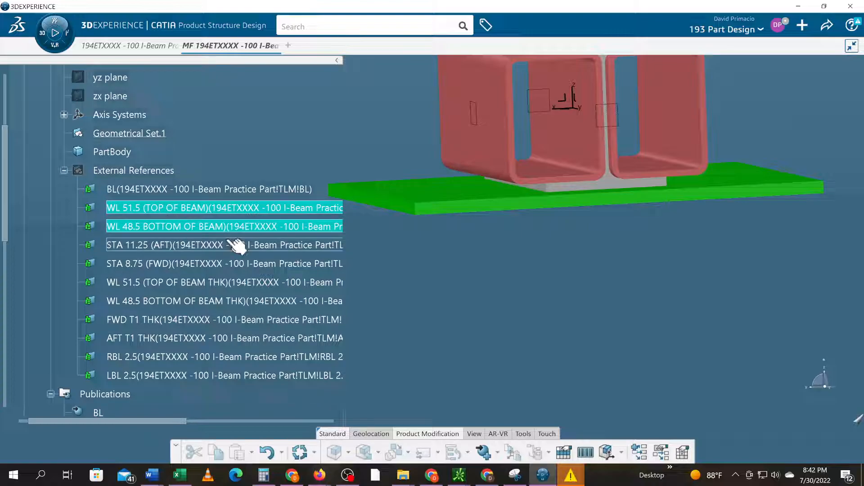
ctrl+click(174, 190)
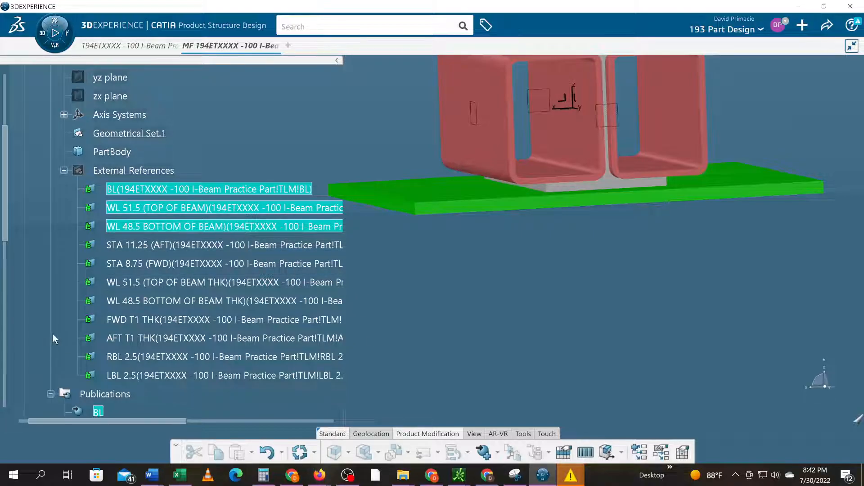
- Try to copy the RLM publications BL, WL 51.5 (TOP OF BEAM) and WL 48.5 BOTTOM OF BEAM with the (0) product active
scroll(180, 280, down, 3)
click(115, 311)
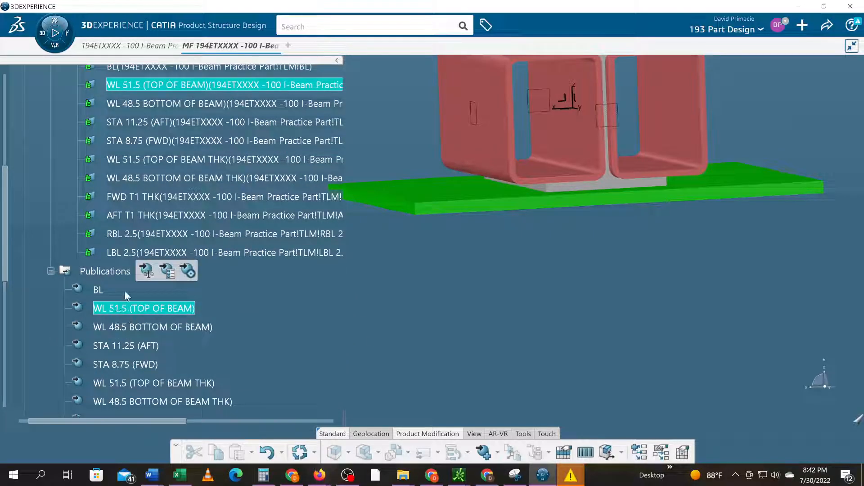
click(97, 291)
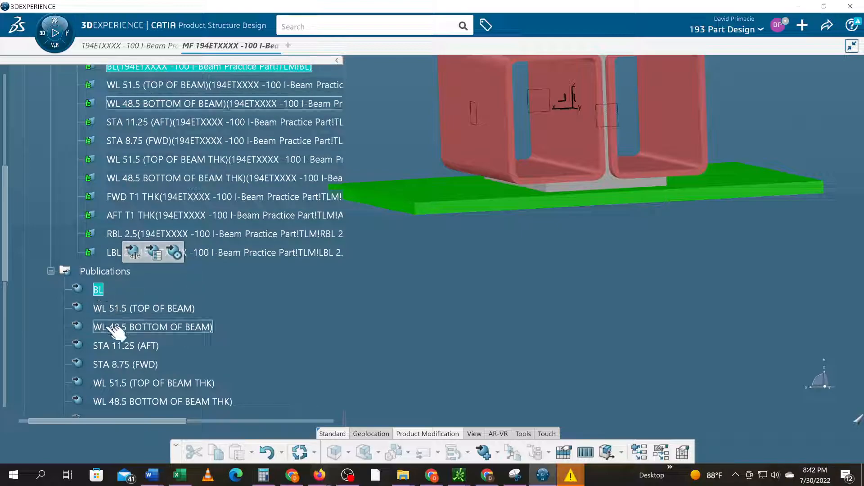
shift+click(116, 328)
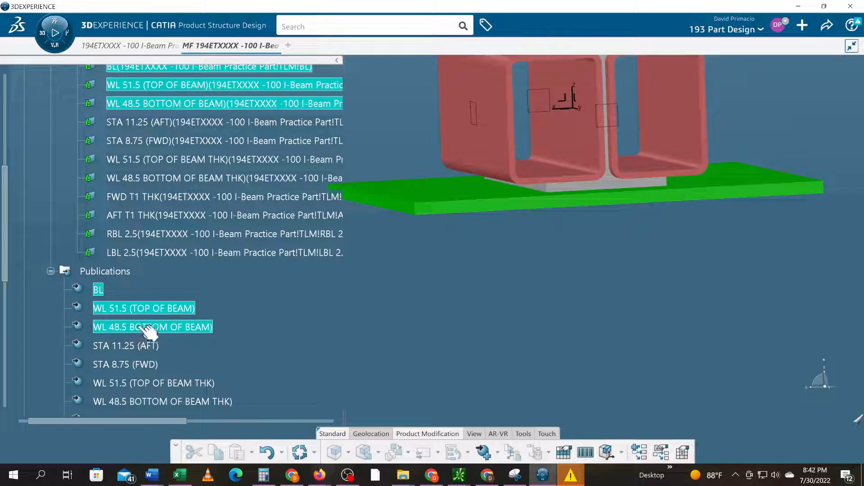
right_click(139, 332)
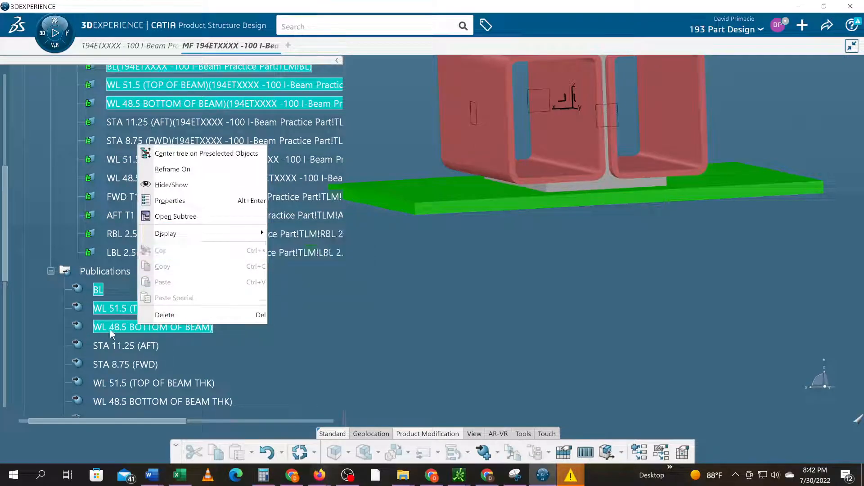
key(Escape)
- Activate the RLM part's 3D shape and copy its BL, WL 51.5 (TOP OF BEAM) and WL 48.5 BOTTOM OF BEAM publications
scroll(303, 312, up, 3)
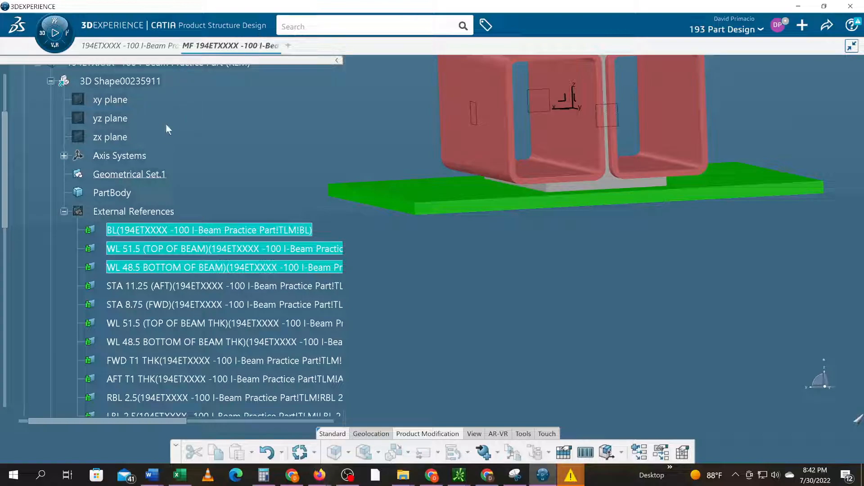
scroll(162, 136, up, 2)
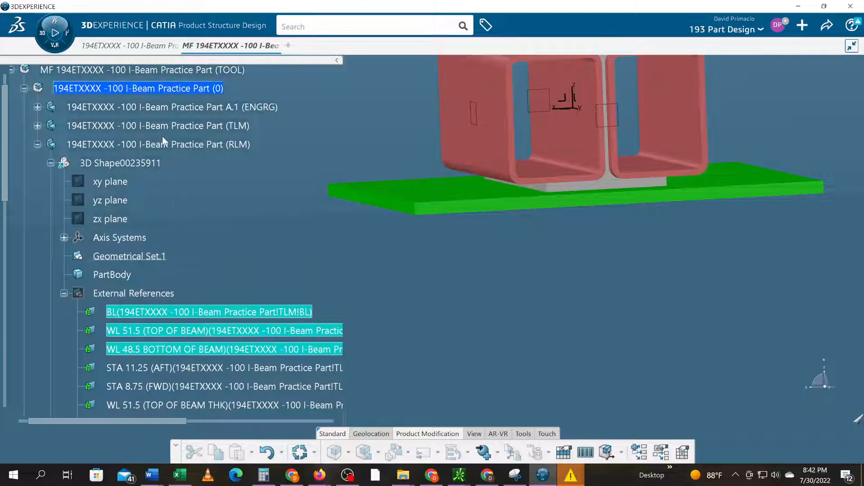
double_click(125, 166)
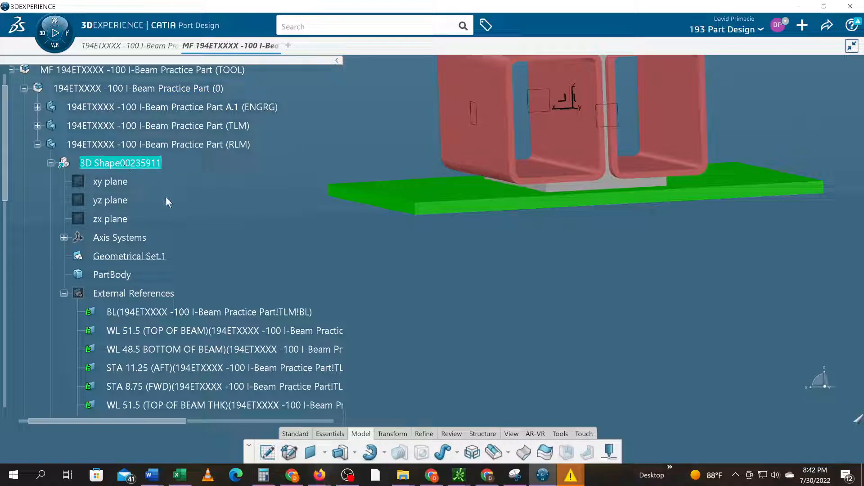
scroll(166, 197, down, 6)
click(98, 208)
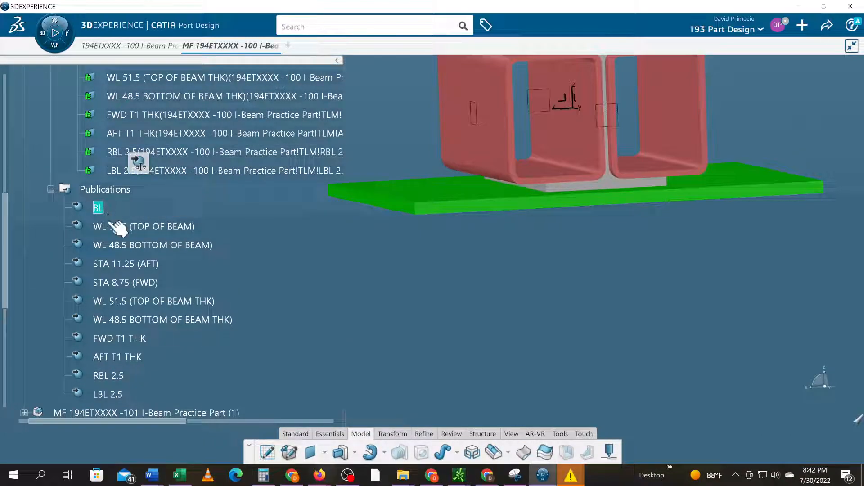
shift+click(119, 245)
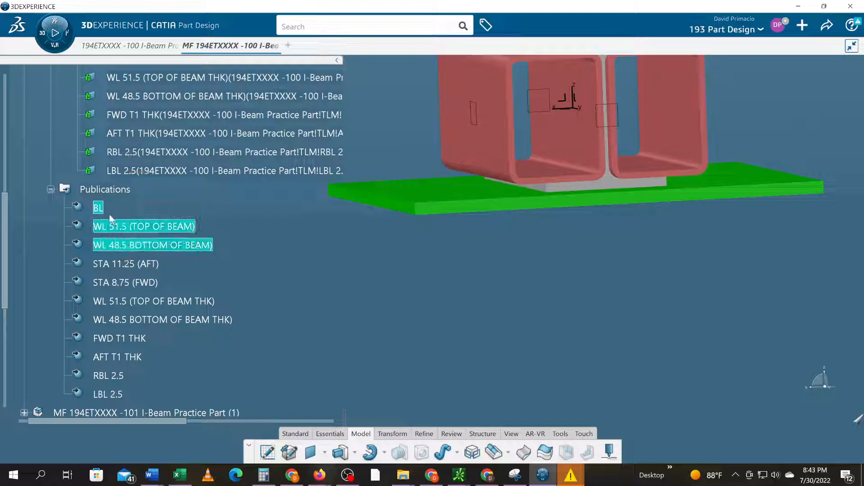
right_click(158, 248)
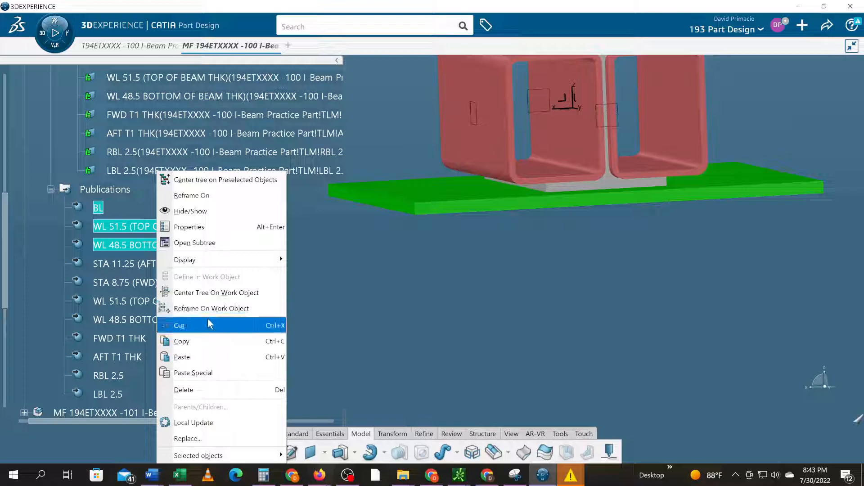
click(206, 341)
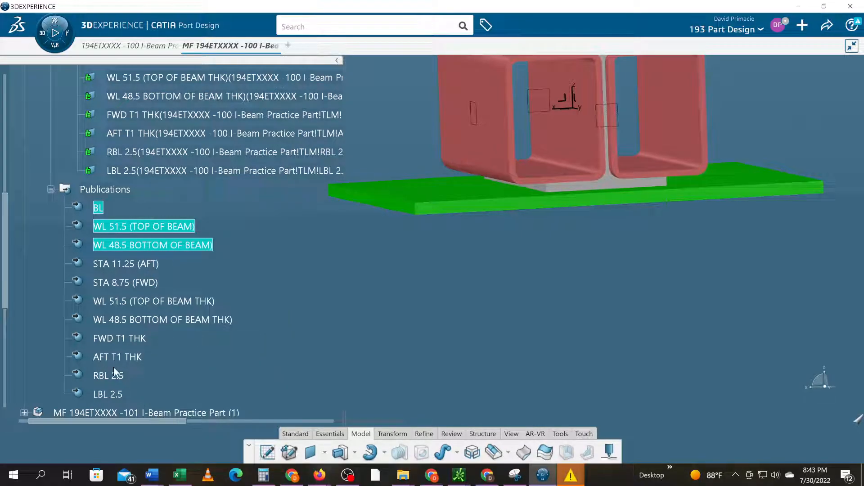
scroll(114, 351, down, 7)
scroll(116, 329, up, 1)
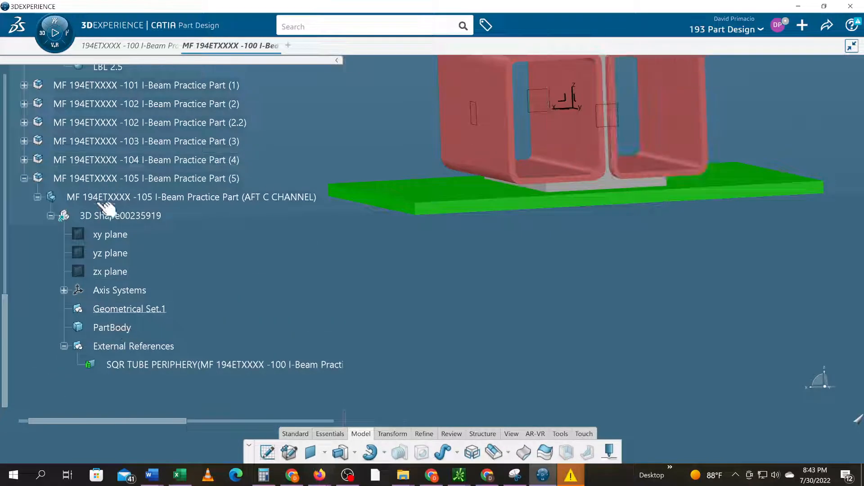
click(107, 180)
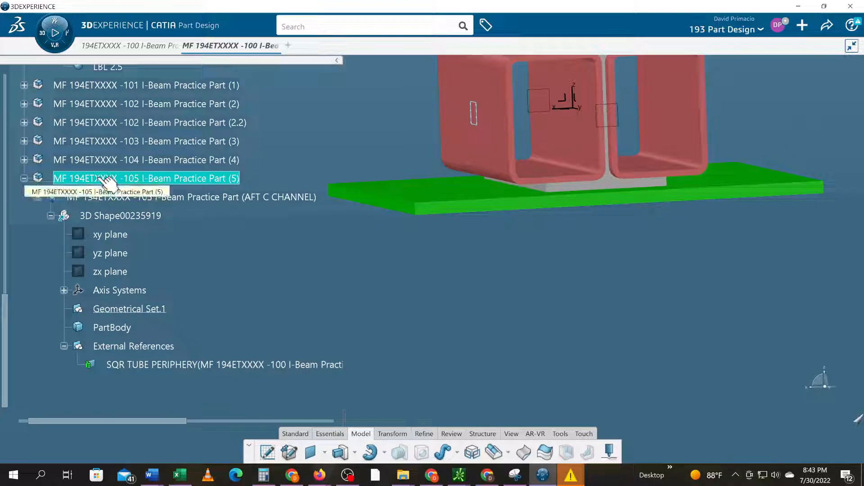
right_click(101, 181)
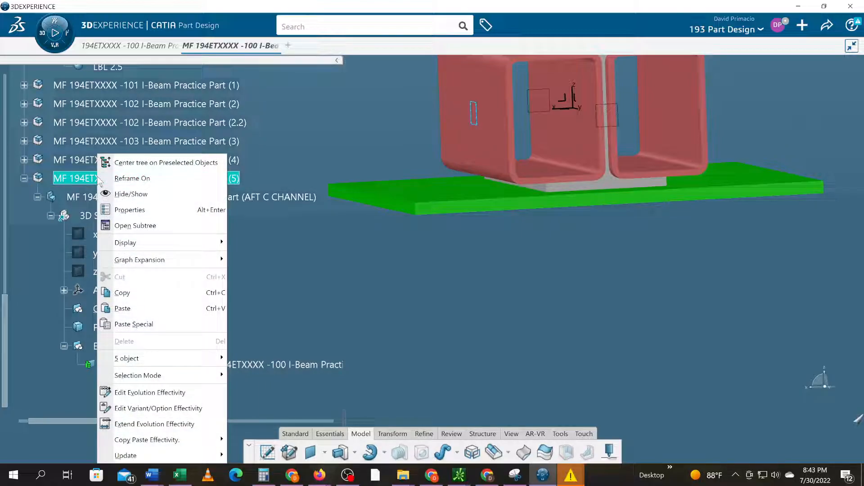
click(72, 213)
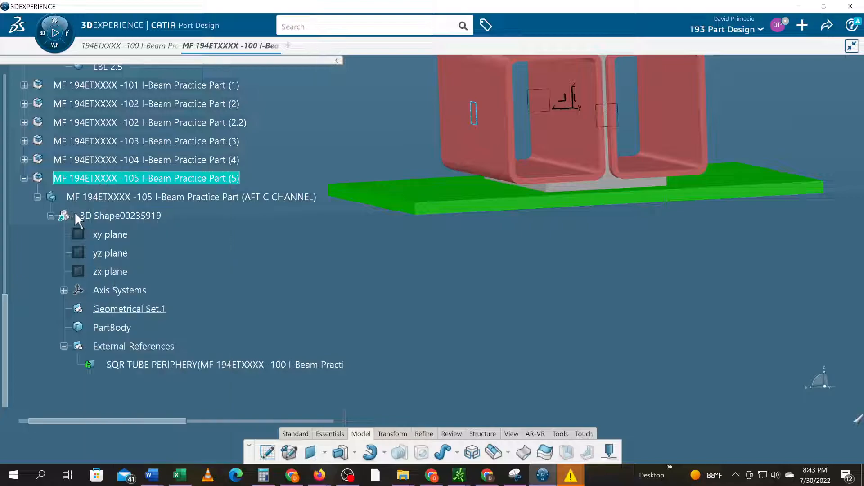
- Paste the three copied RLM publications into the 3D shape of the -105 AFT C CHANNEL part As Result With Link
click(88, 217)
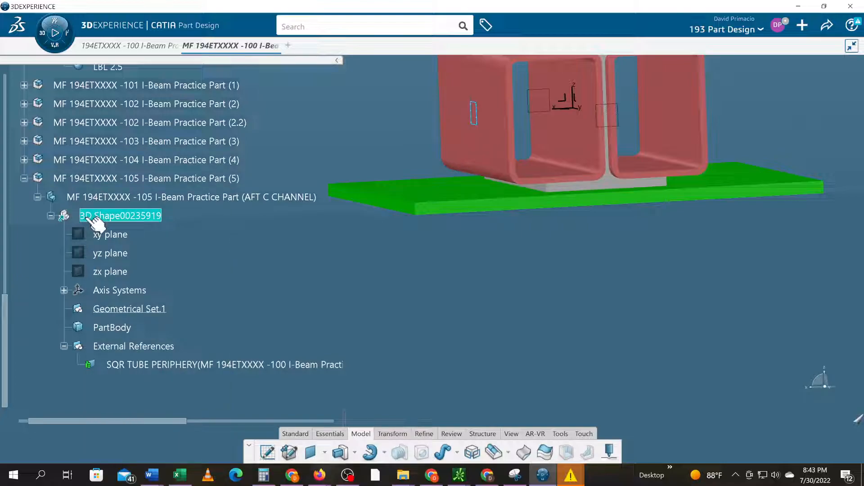
right_click(86, 218)
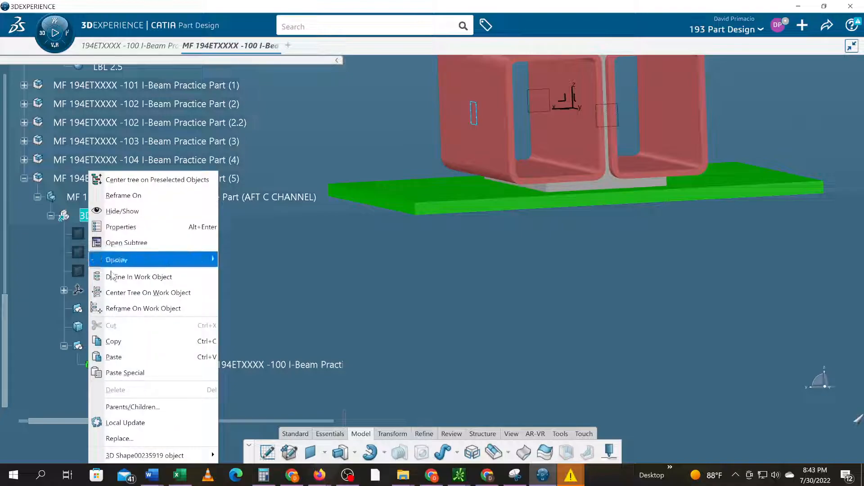
click(144, 373)
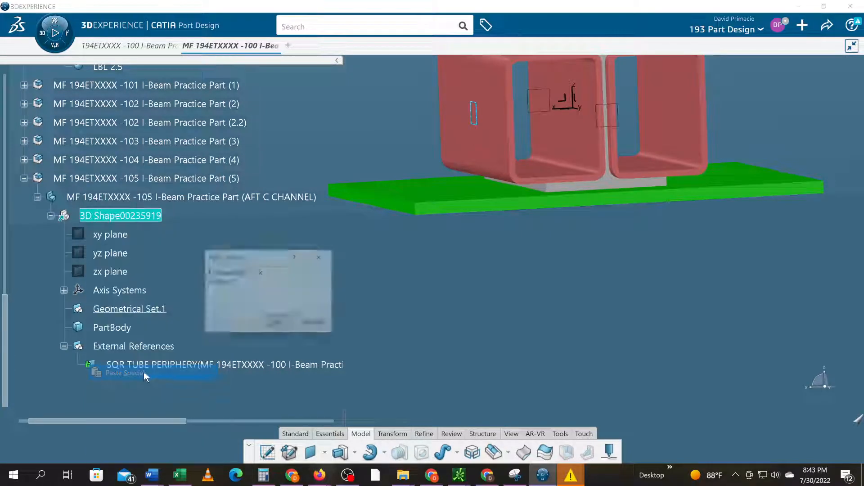
click(241, 272)
click(275, 321)
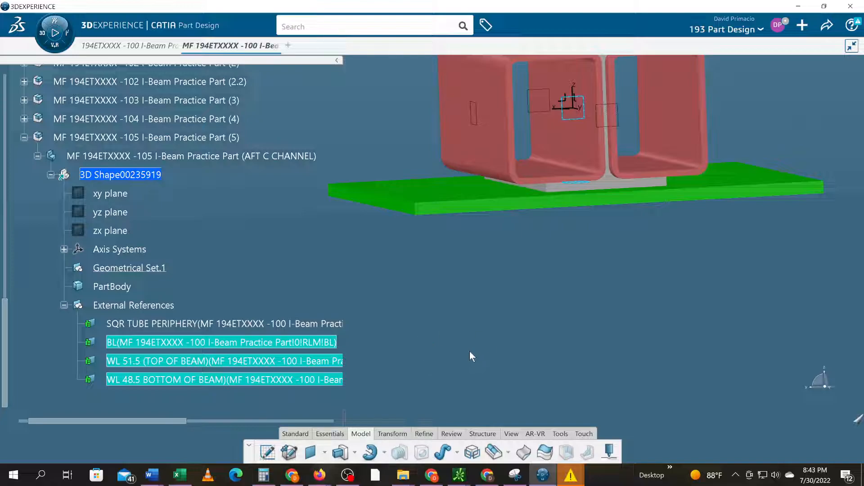
middle_drag(507, 265, 582, 331)
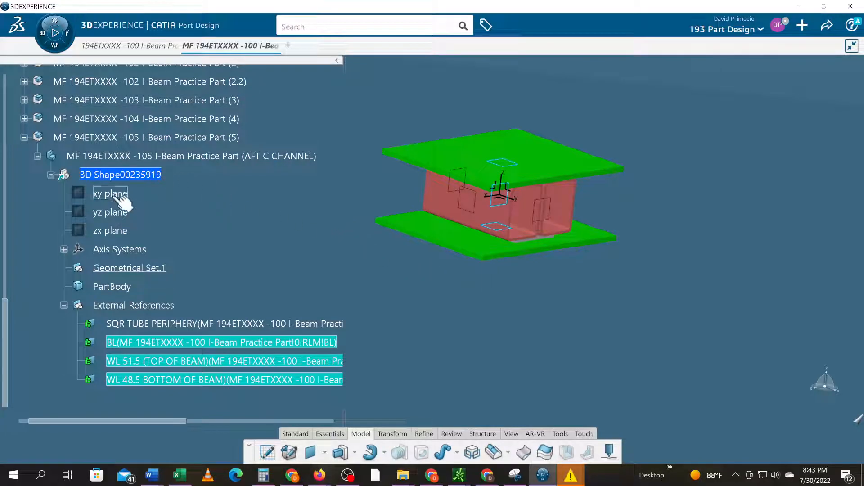
- Examine the tree structure of the -102 I-Beam Practice Part (2.2) bottom plate and collapse it again
scroll(193, 191, up, 1)
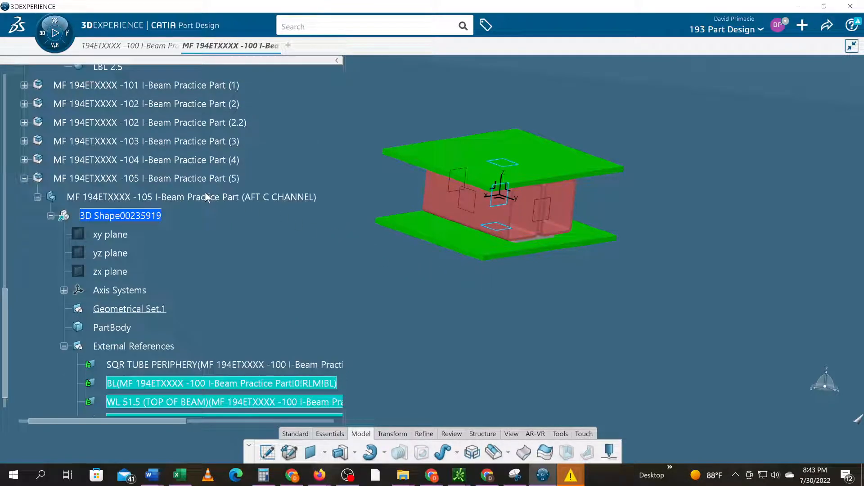
click(24, 123)
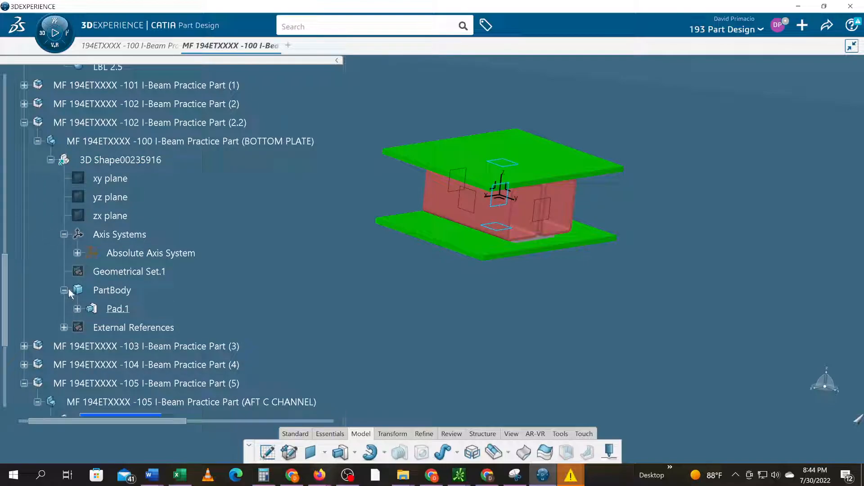
scroll(68, 293, down, 1)
scroll(67, 277, down, 1)
scroll(66, 281, up, 1)
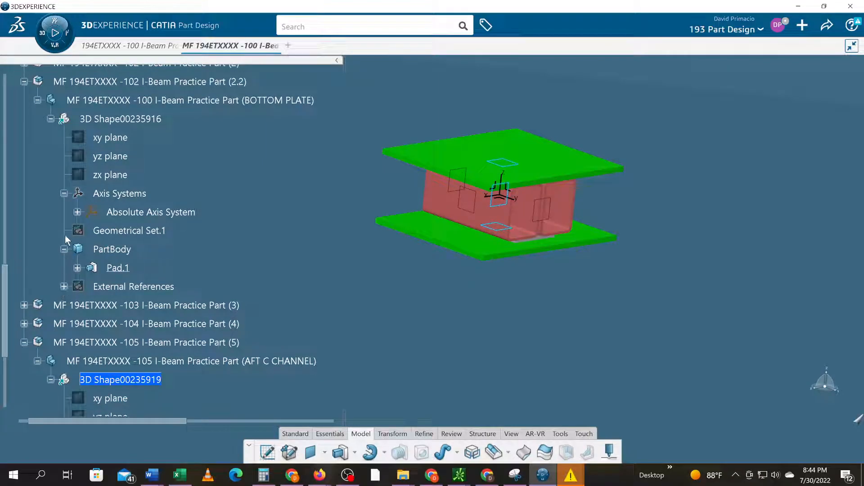
scroll(55, 246, up, 1)
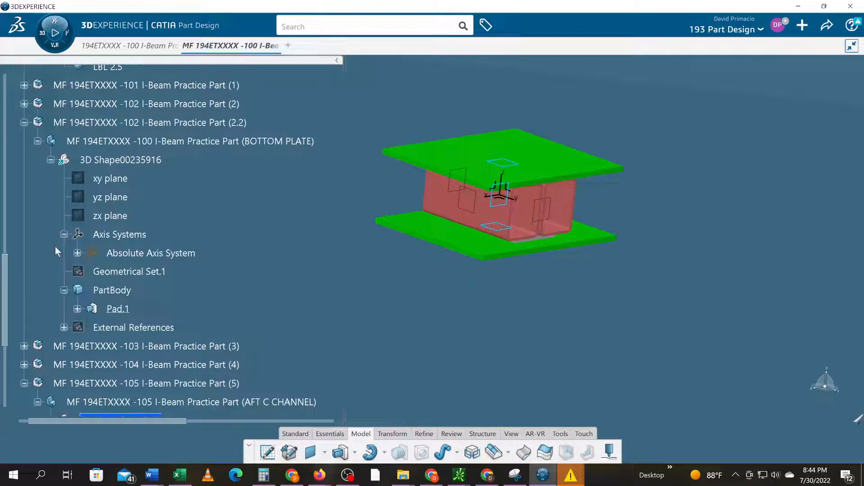
click(25, 122)
- Show the hidden BOTTOM PLATE PERIPHERY geometrical set in the -102 I-Beam Practice Part (2) bottom plate
click(24, 105)
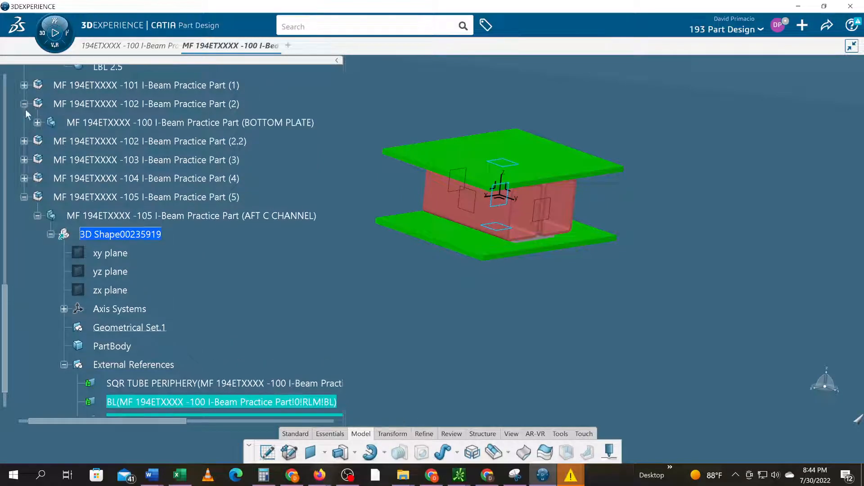
click(38, 123)
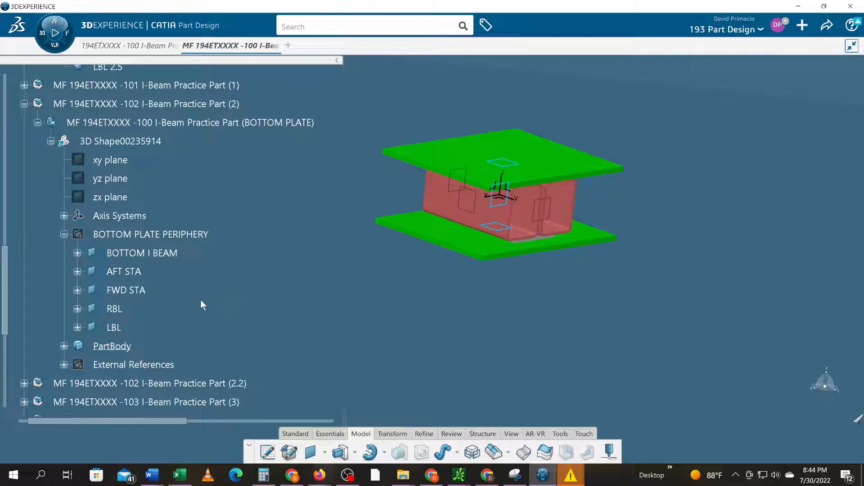
click(116, 309)
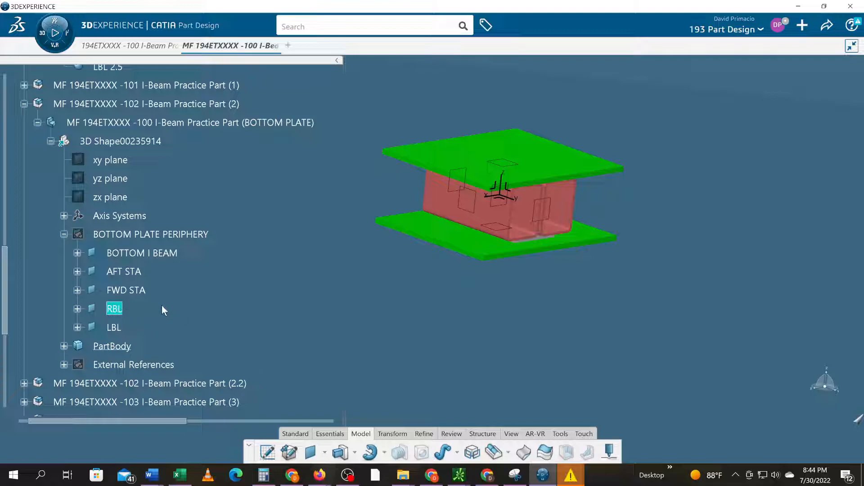
right_click(129, 238)
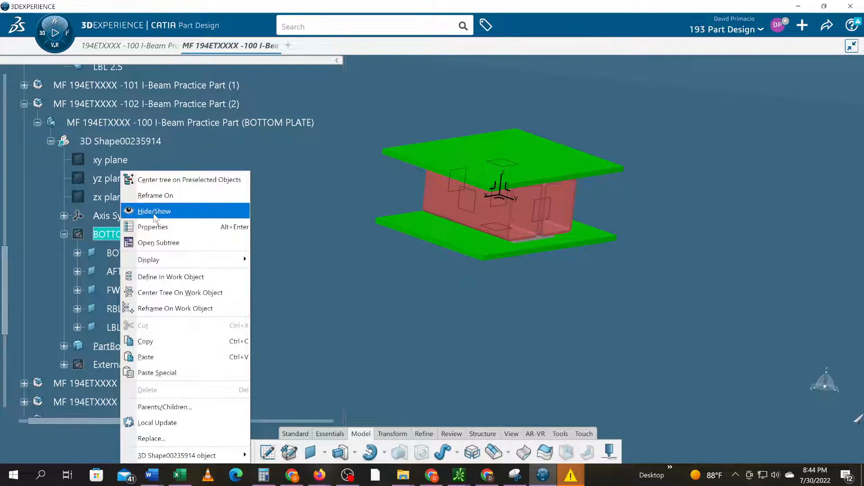
click(154, 215)
- Highlight the RBL and LBL planes of BOTTOM PLATE PERIPHERY to check their locations in the model
click(115, 309)
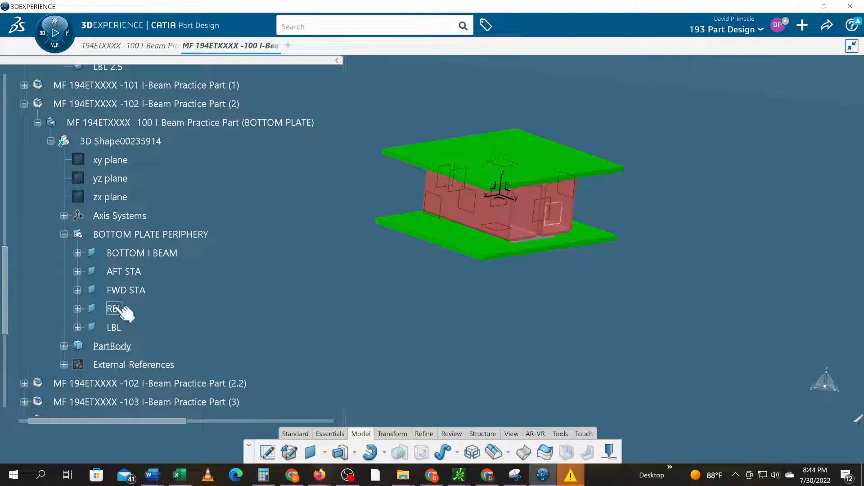
middle_drag(282, 256, 338, 285)
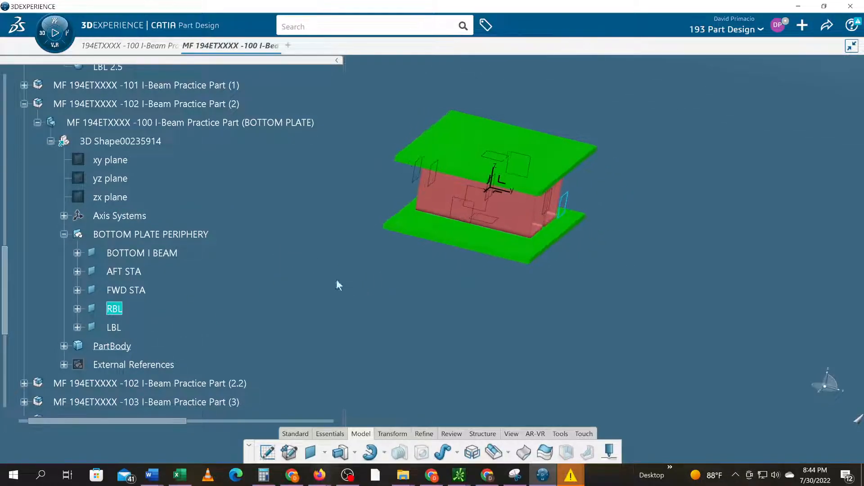
click(110, 327)
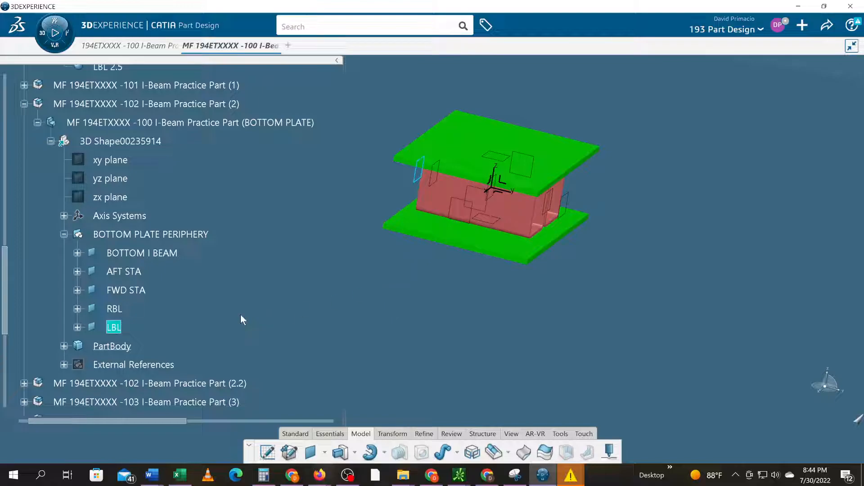
scroll(240, 318, down, 2)
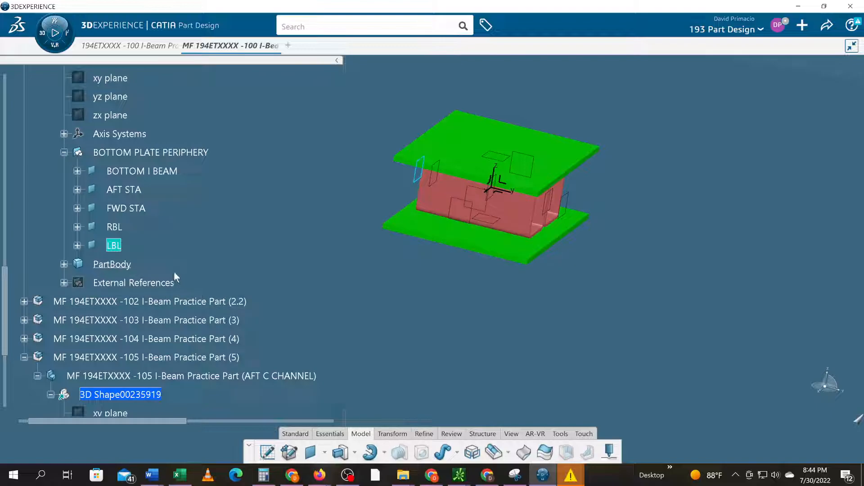
scroll(167, 285, up, 2)
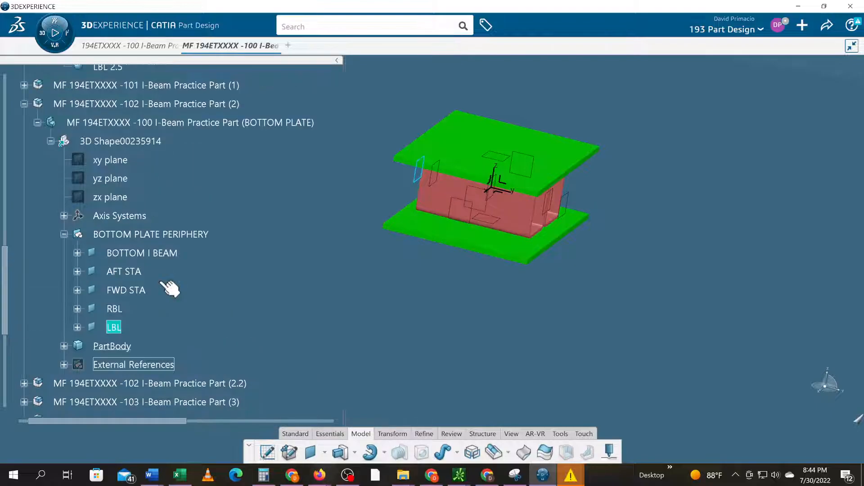
- Inspect the External References of the -102 I-Beam Practice Part (2.2) bottom plate
scroll(170, 288, down, 1)
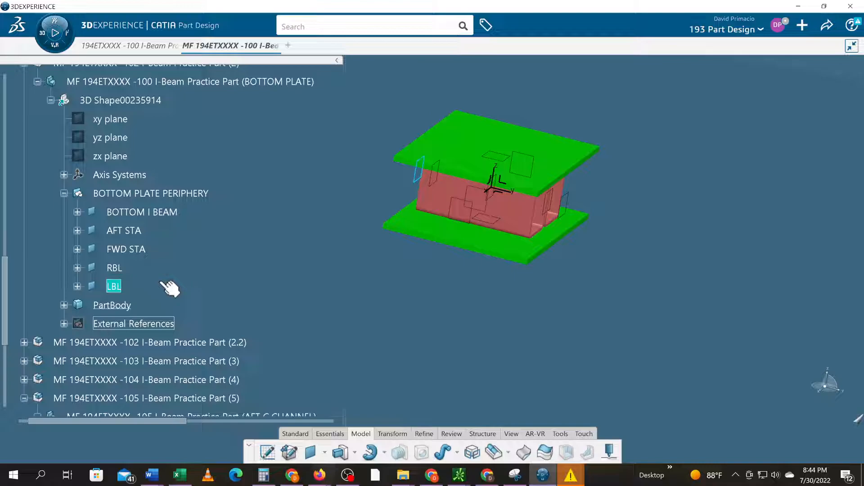
scroll(169, 288, down, 1)
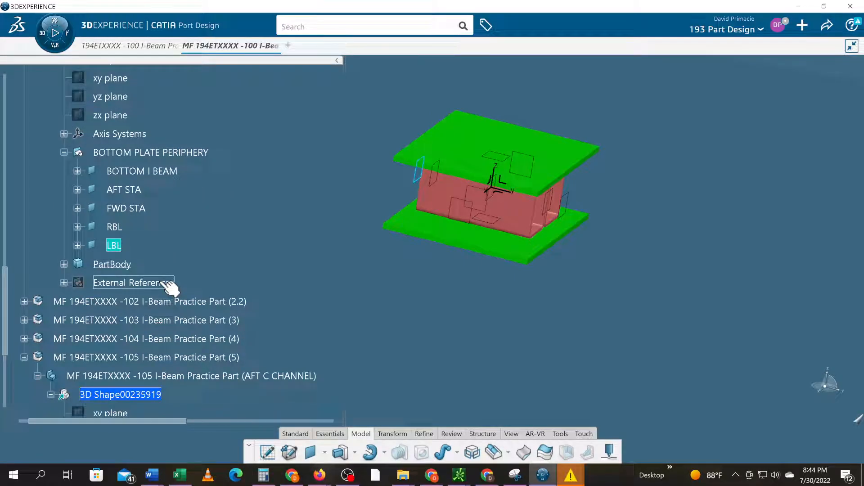
click(25, 301)
scroll(36, 320, down, 1)
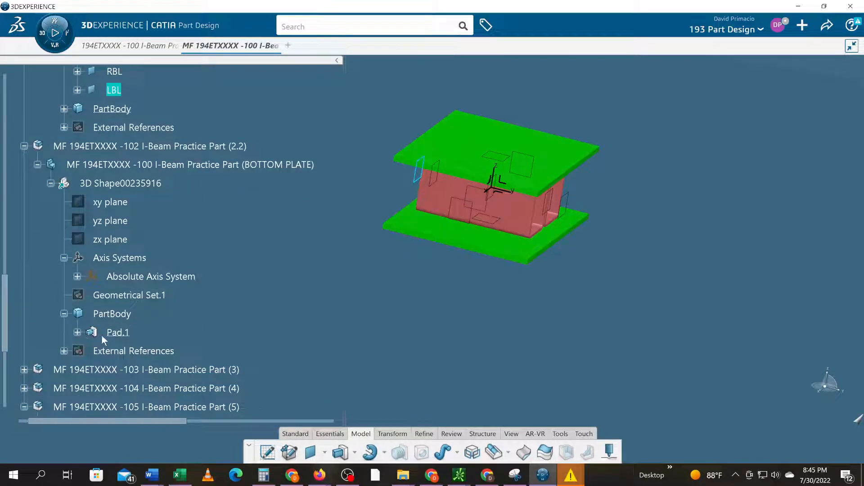
click(64, 351)
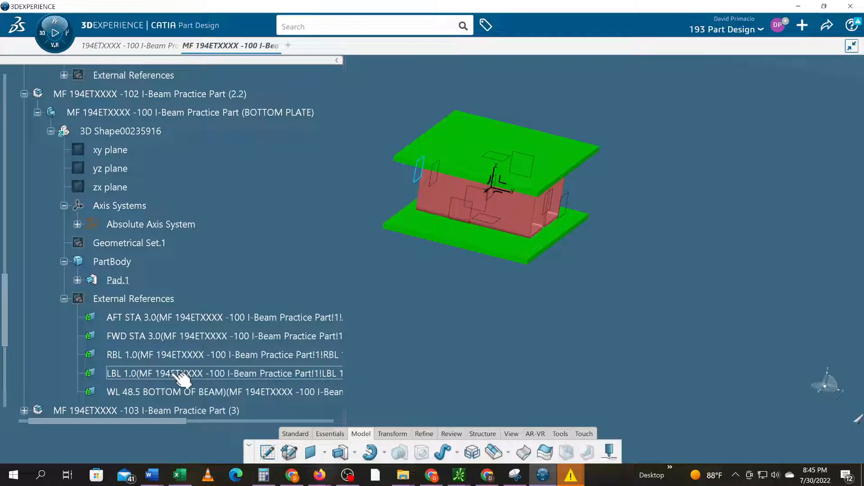
- Inspect the RBL and LBL plane offsets and the External References in the -102 (2) bottom plate
scroll(187, 301, up, 3)
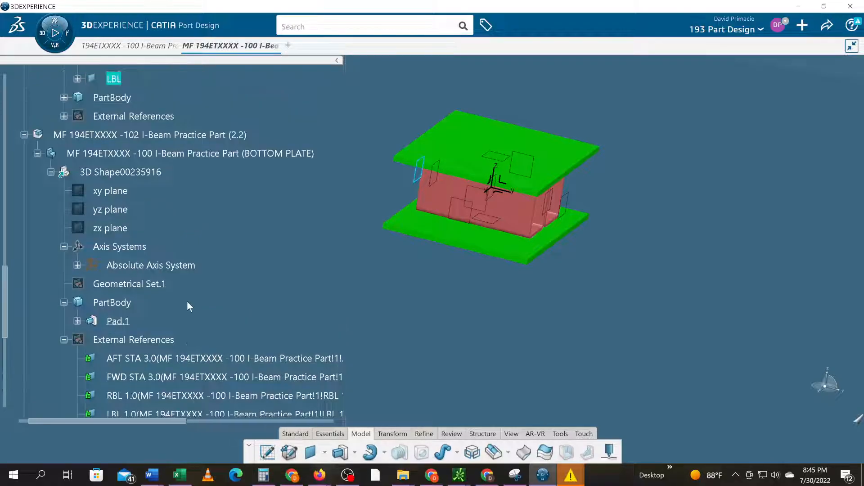
scroll(188, 301, up, 1)
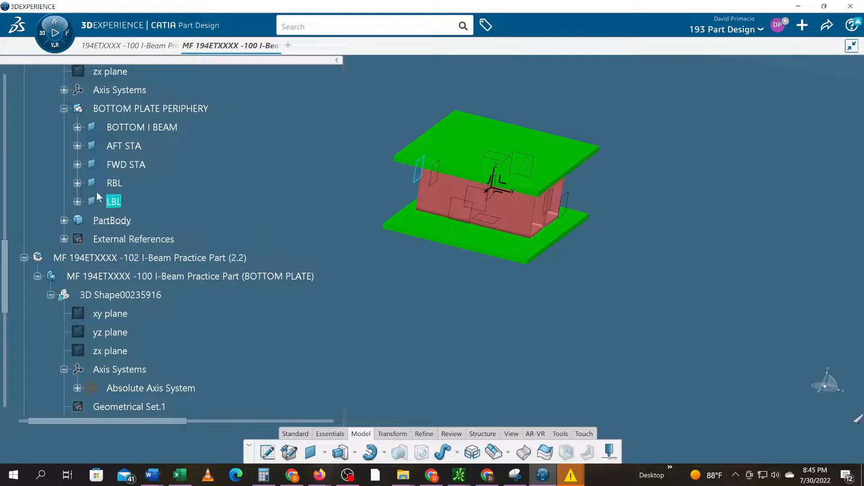
click(78, 185)
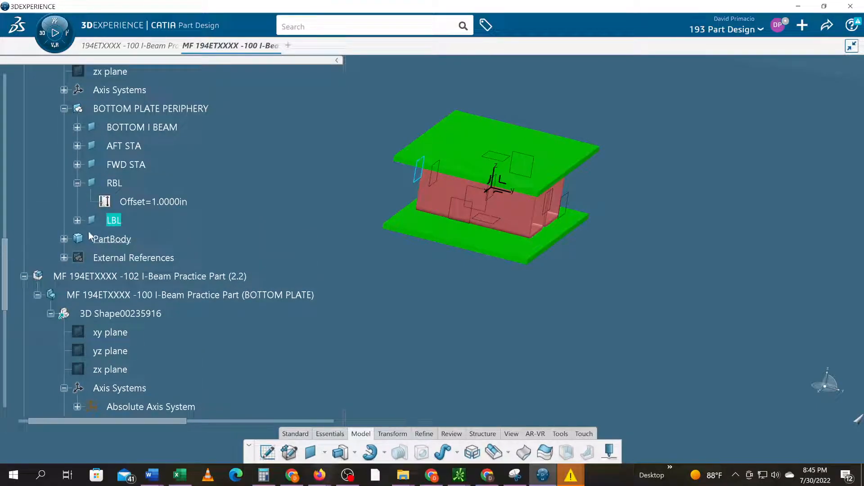
click(77, 220)
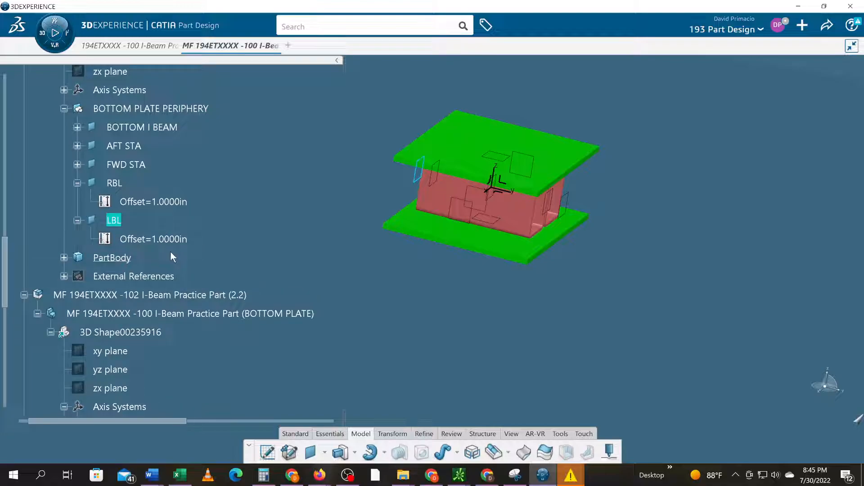
scroll(170, 250, down, 1)
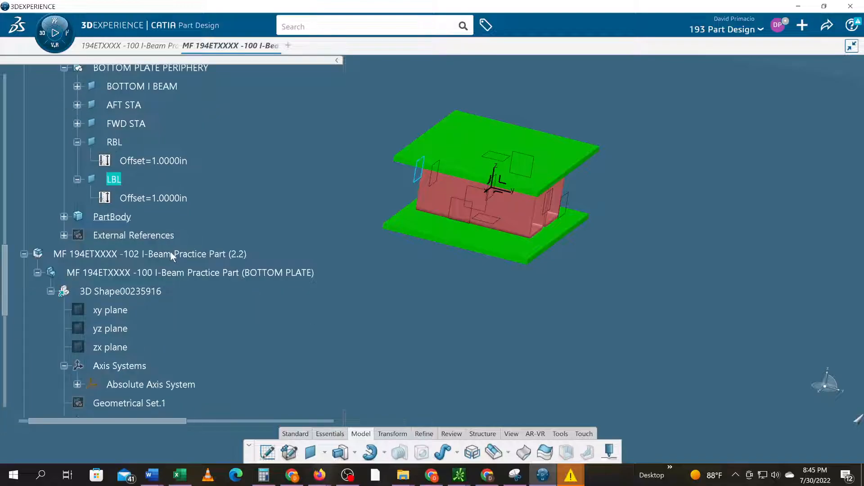
click(64, 235)
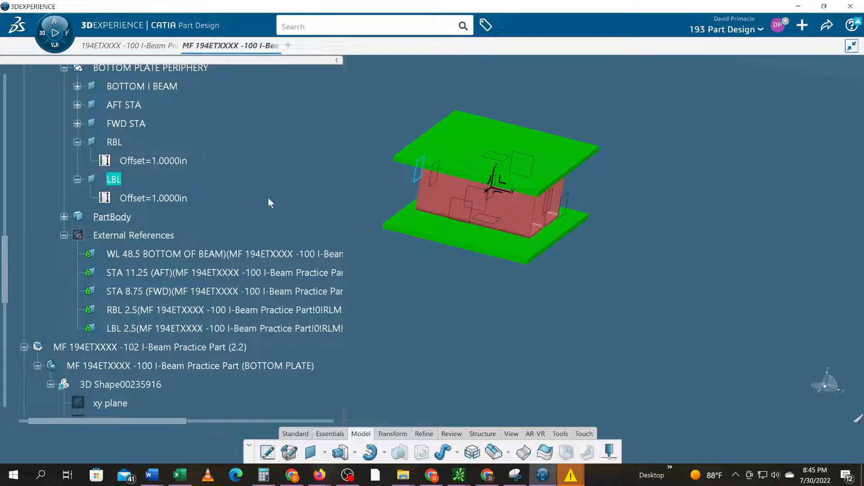
- Check the AFT STA and FWD STA plane offsets in BOTTOM PLATE PERIPHERY, then collapse all four plane entries
scroll(158, 219, up, 5)
scroll(144, 195, up, 2)
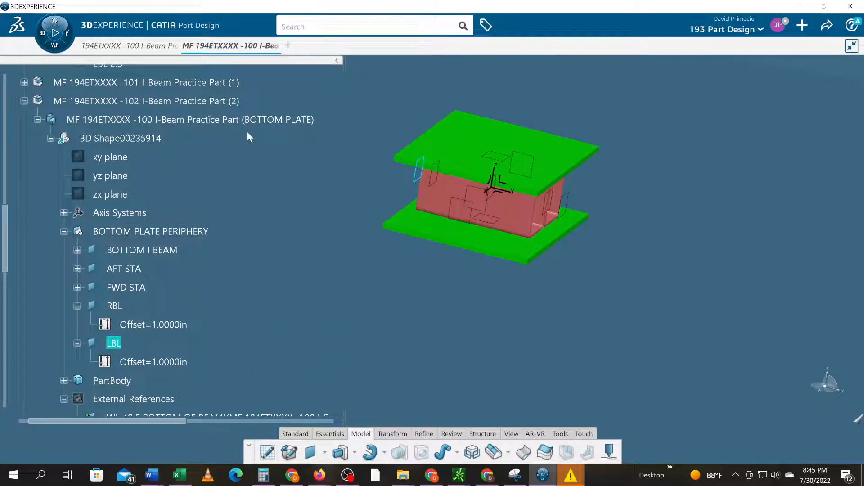
scroll(225, 257, down, 2)
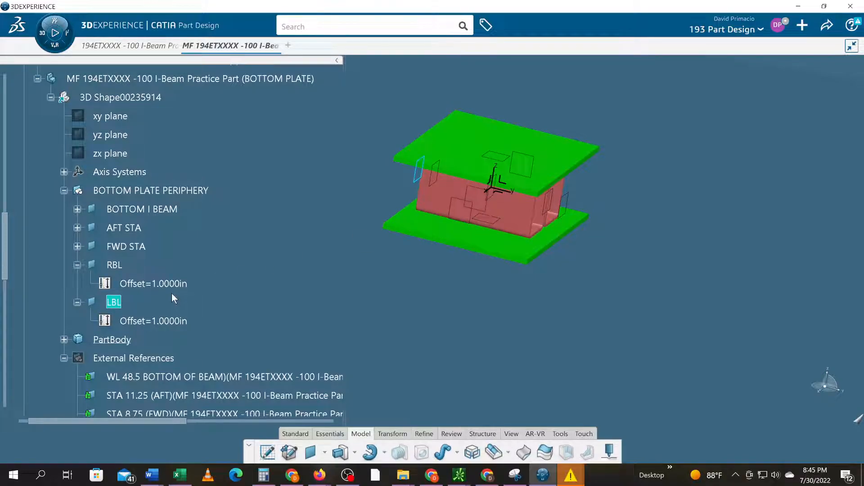
click(77, 246)
click(78, 228)
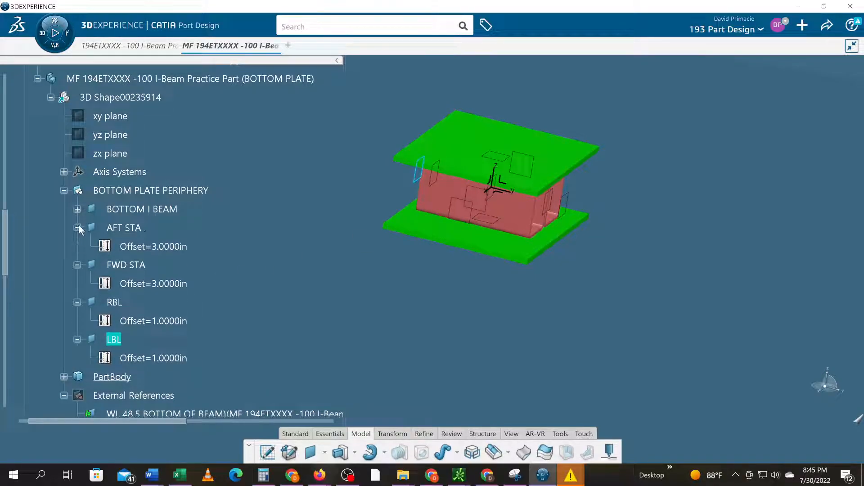
click(77, 227)
click(78, 246)
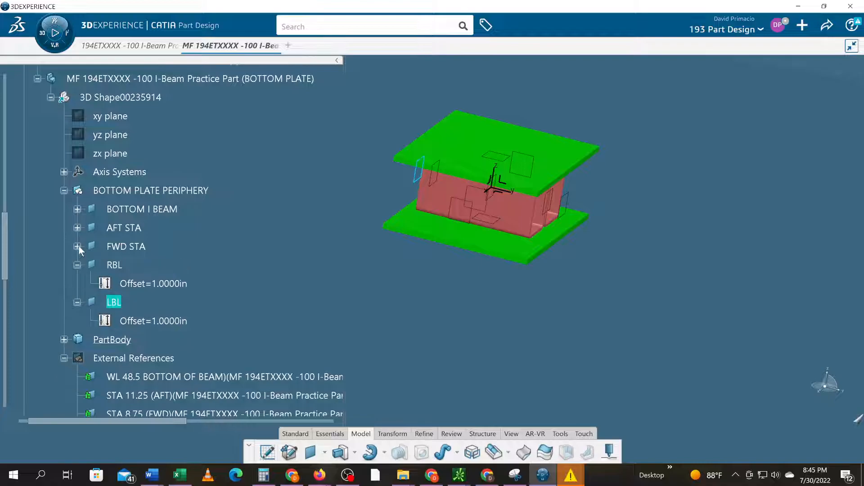
click(78, 265)
click(77, 283)
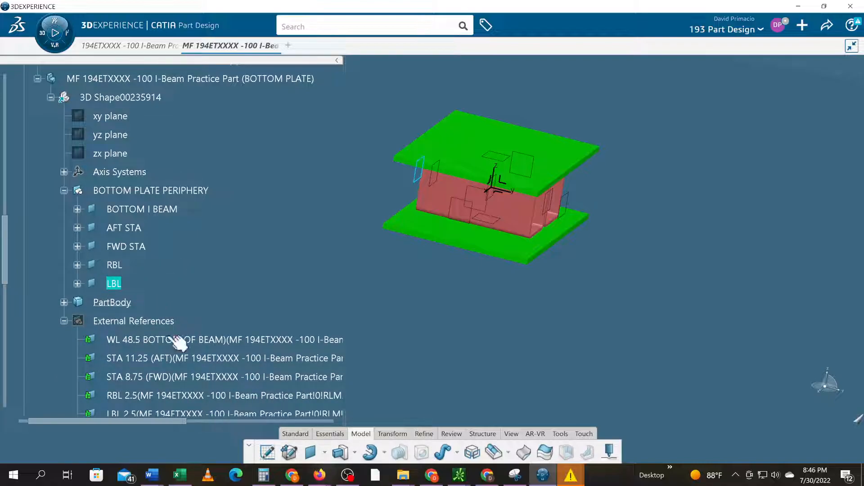
- Compare the External References of the -102 (2) and -102 (2.2) bottom plates with the BOTTOM PLATE PERIPHERY planes
scroll(157, 306, down, 3)
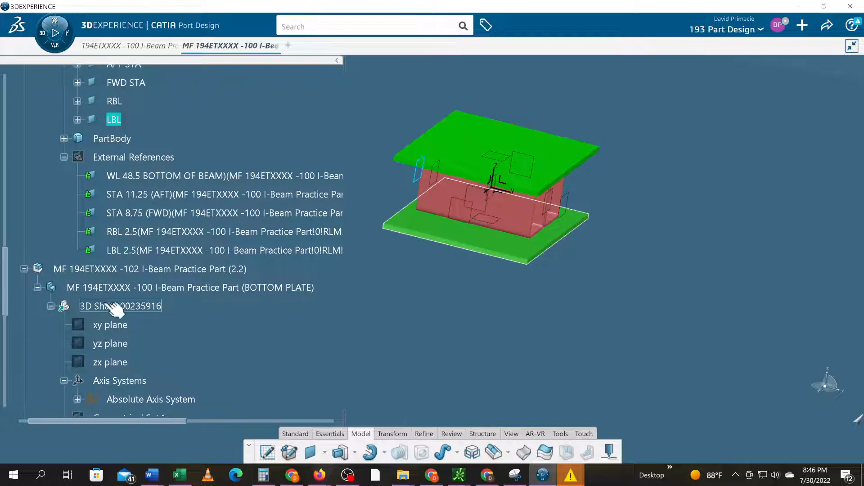
scroll(80, 313, down, 4)
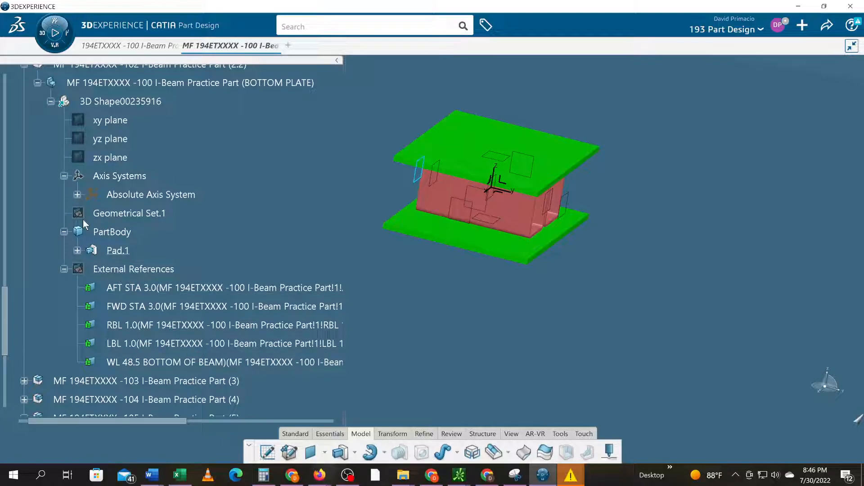
scroll(190, 260, up, 5)
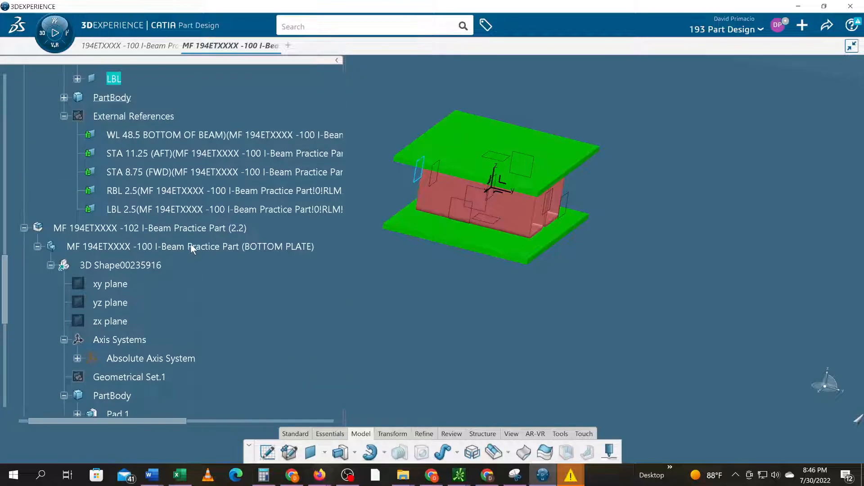
scroll(191, 249, up, 2)
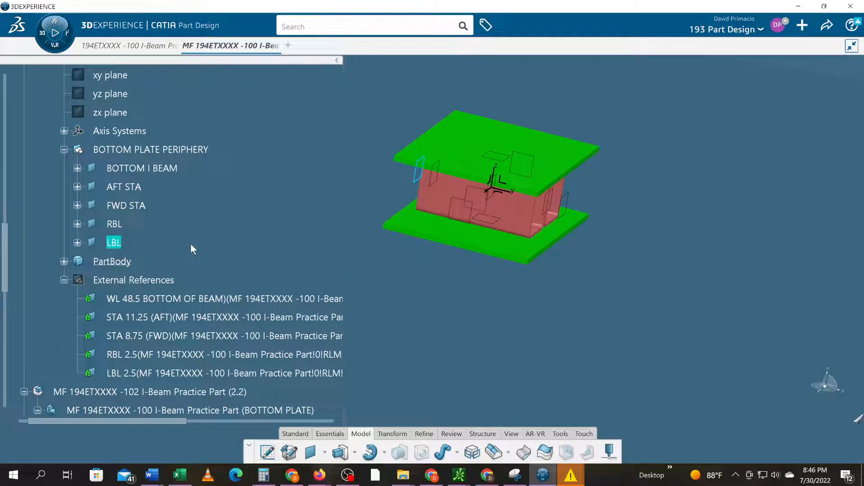
scroll(192, 248, up, 1)
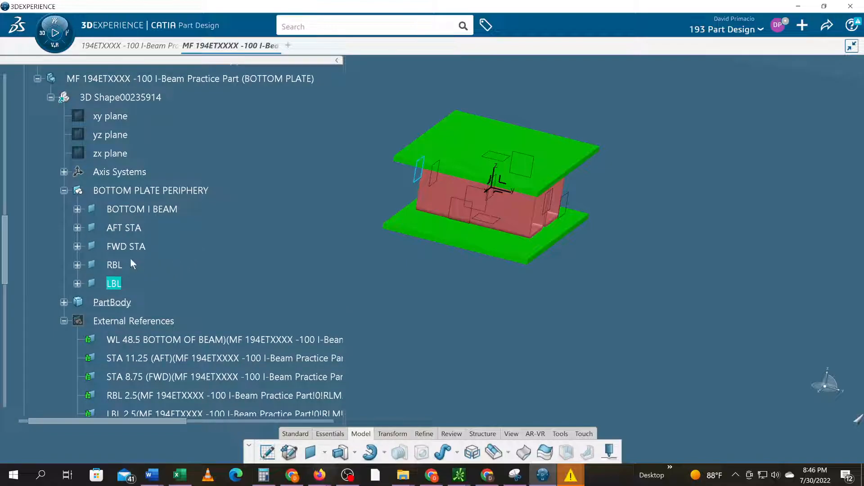
scroll(130, 259, down, 1)
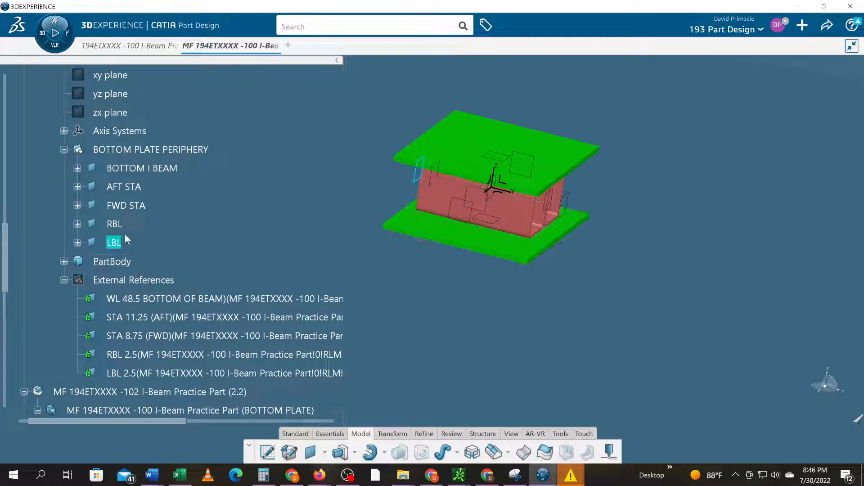
scroll(120, 243, up, 3)
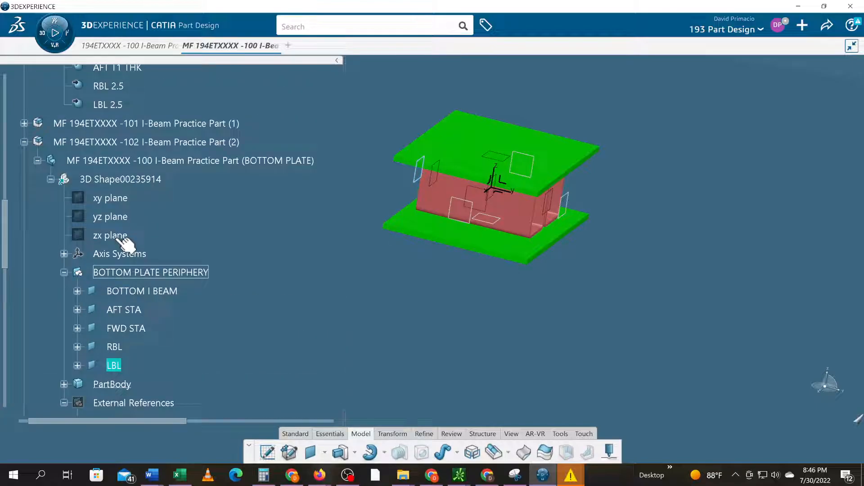
- Check the shared properties of the RBL and LBL planes in BOTTOM PLATE PERIPHERY, then copy both planes
click(119, 180)
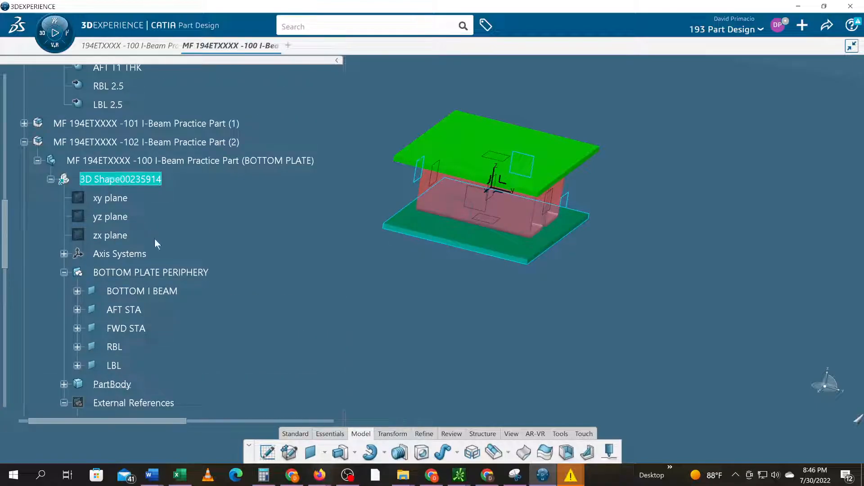
scroll(155, 238, down, 1)
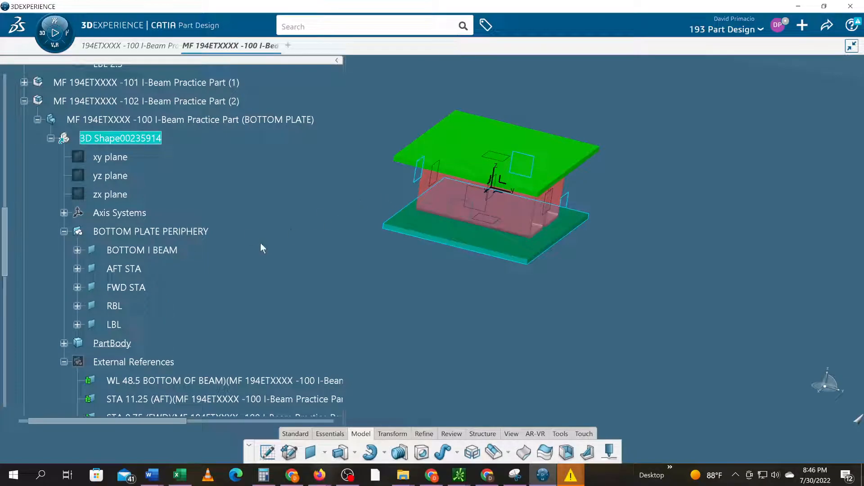
click(114, 307)
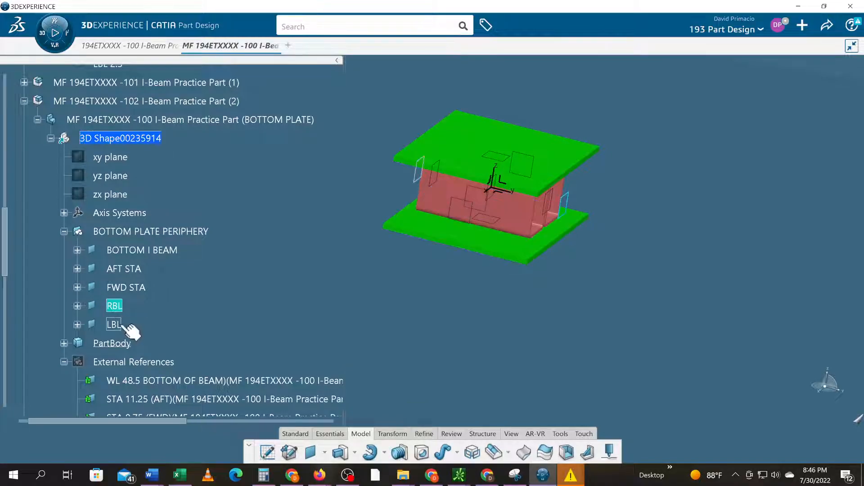
ctrl+click(116, 325)
right_click(119, 326)
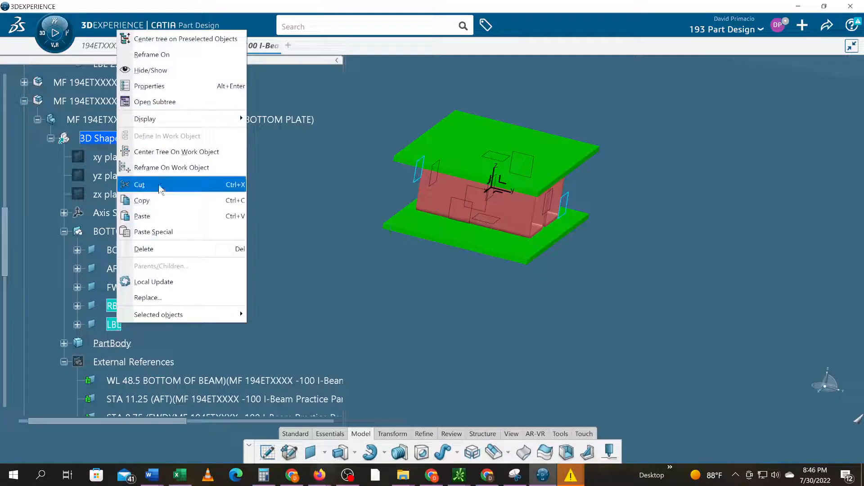
click(166, 86)
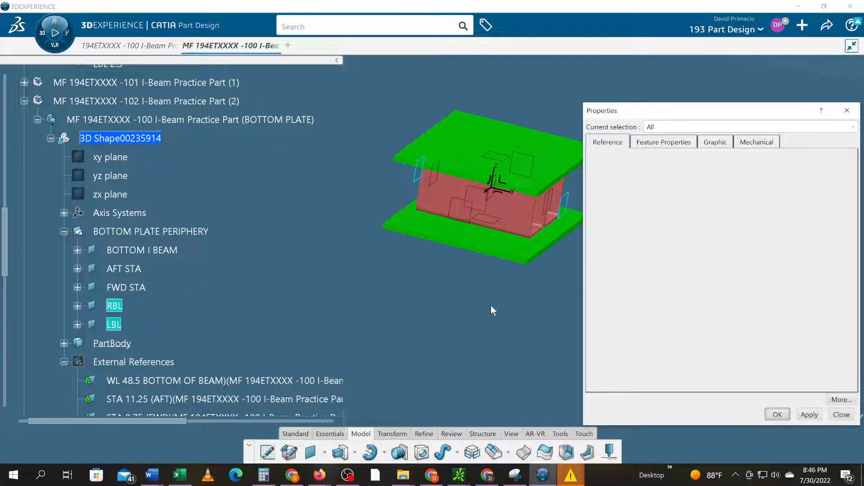
click(841, 415)
right_click(119, 308)
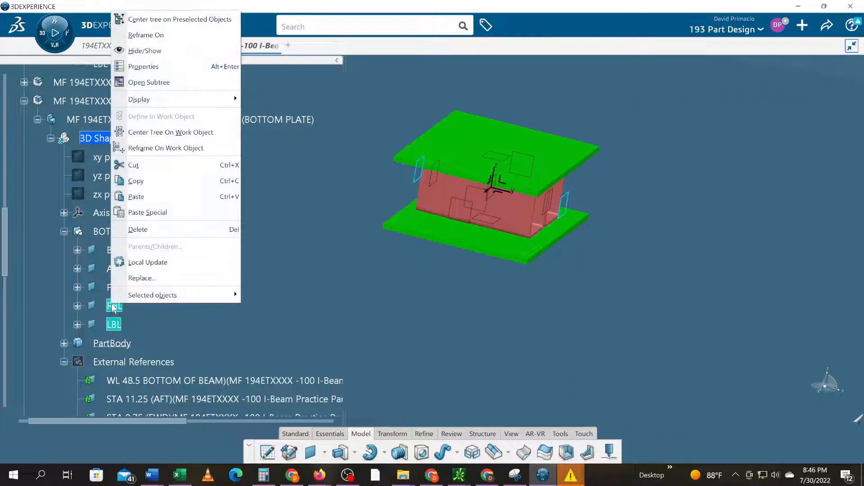
click(166, 180)
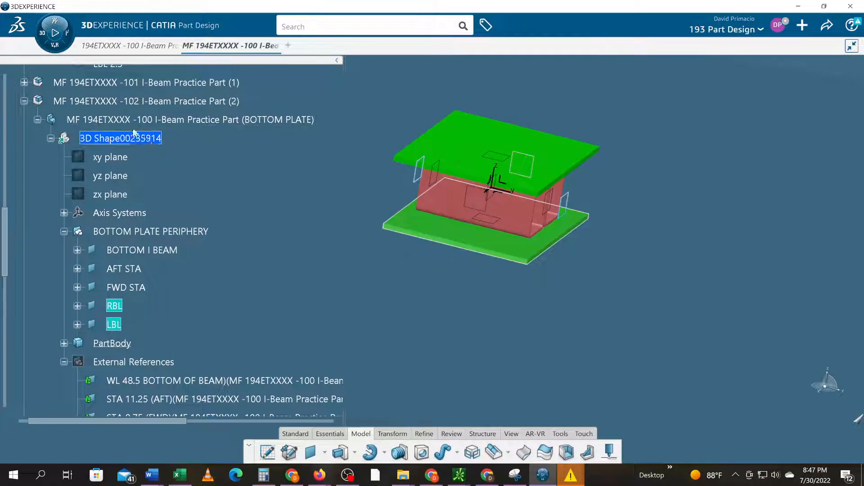
- Activate the -102 I-Beam Practice Part (2) product and publish the bottom plate's RBL and LBL planes in it
double_click(125, 103)
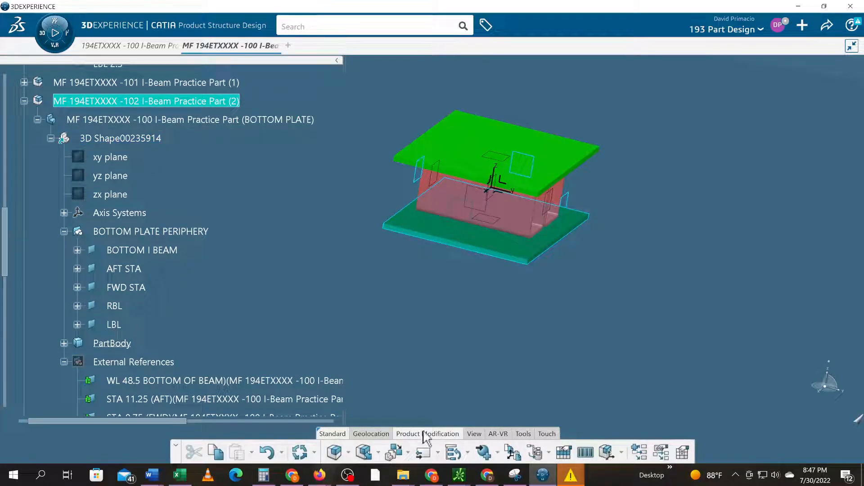
click(117, 306)
ctrl+click(118, 325)
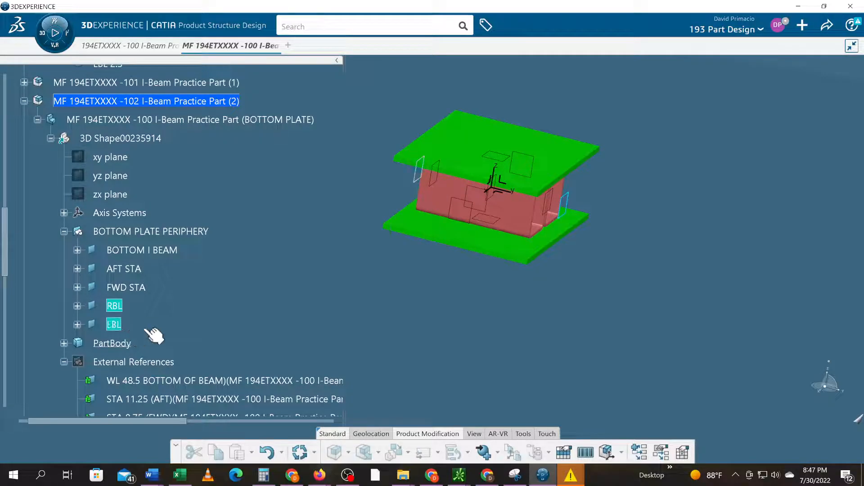
click(483, 452)
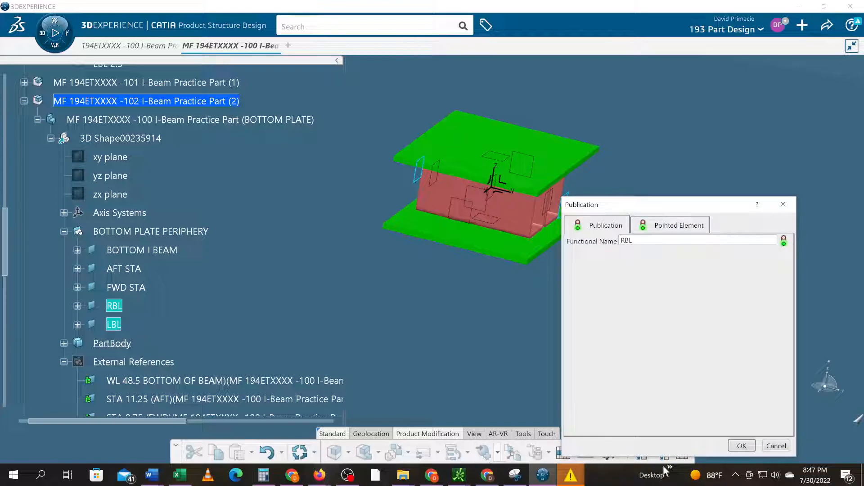
click(741, 447)
click(741, 446)
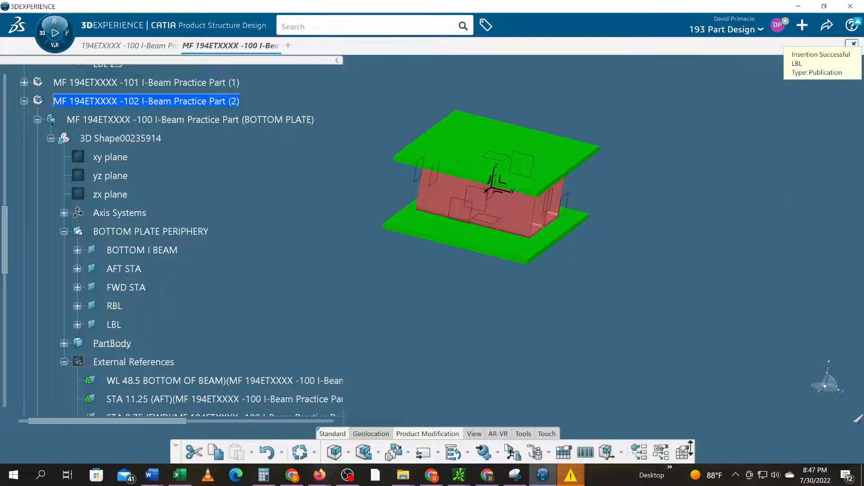
- Expand the -102 (2) Publications and try to copy the published RBL and LBL
scroll(86, 353, down, 3)
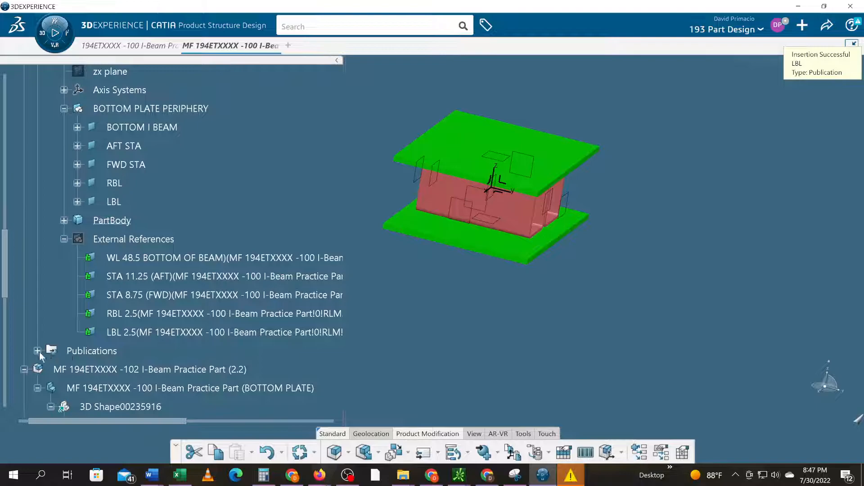
click(37, 351)
click(87, 370)
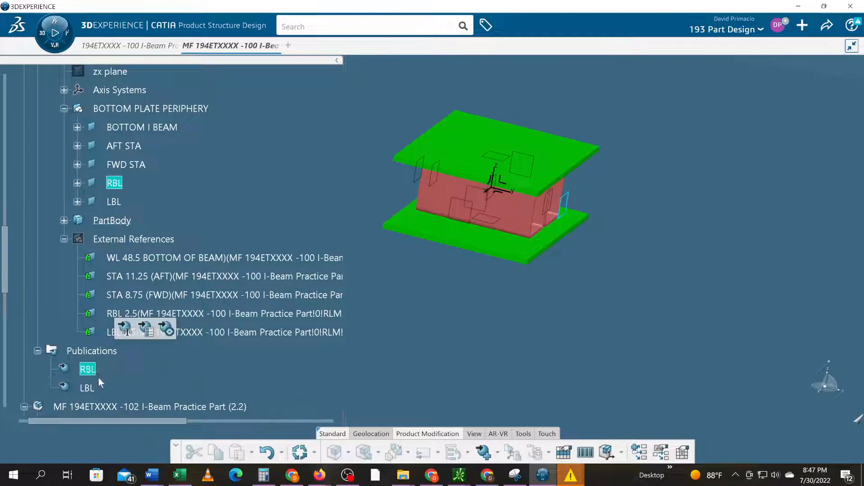
ctrl+click(87, 388)
right_click(89, 389)
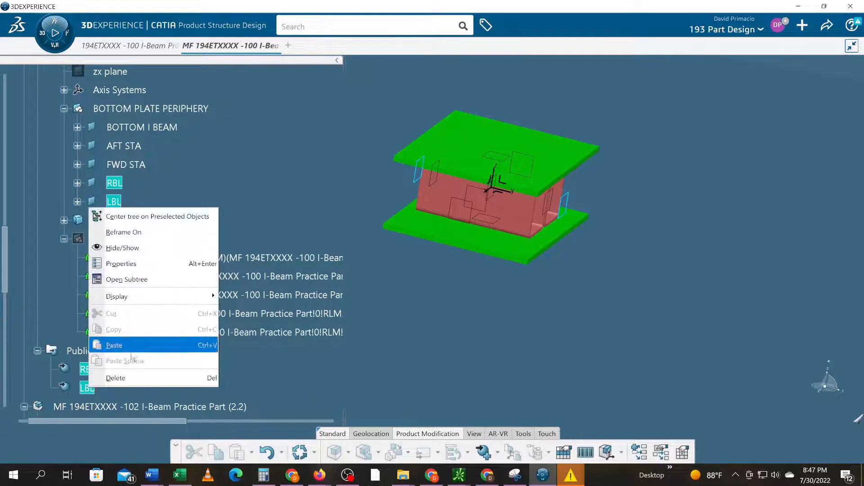
click(286, 361)
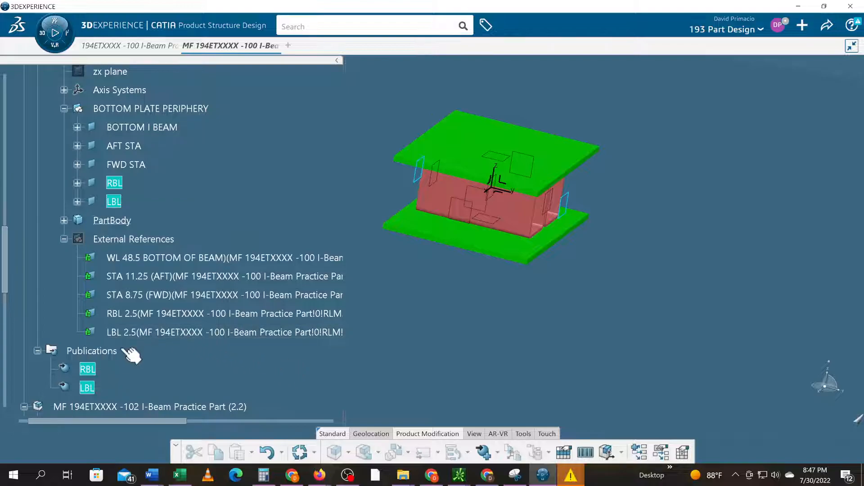
- Activate the 3D Shape of the -102 (2) bottom plate for Part Design and collapse its tree
click(205, 29)
scroll(180, 153, up, 3)
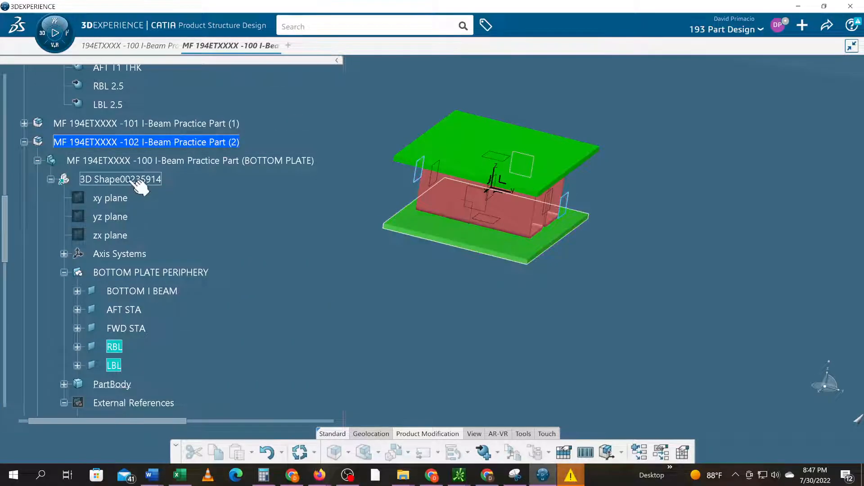
click(135, 180)
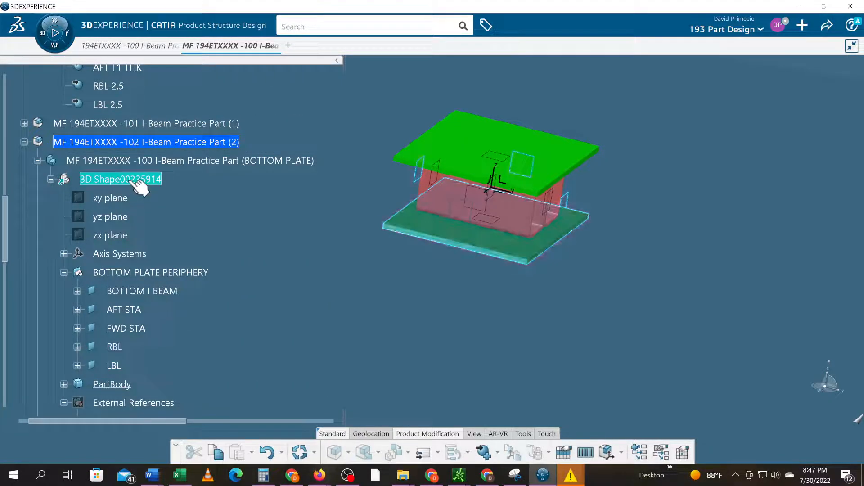
double_click(135, 180)
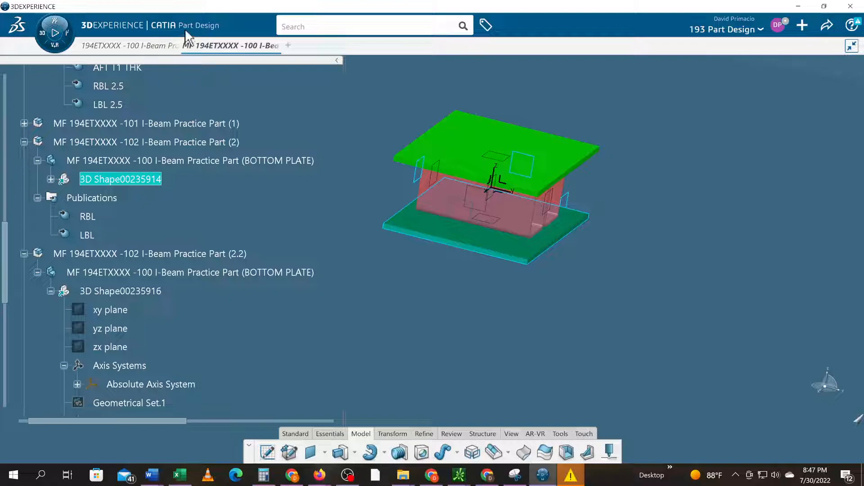
- Review the External References of the -102 (2.2) bottom plate and the -105 AFT C CHANNEL
scroll(103, 234, down, 3)
scroll(104, 238, down, 2)
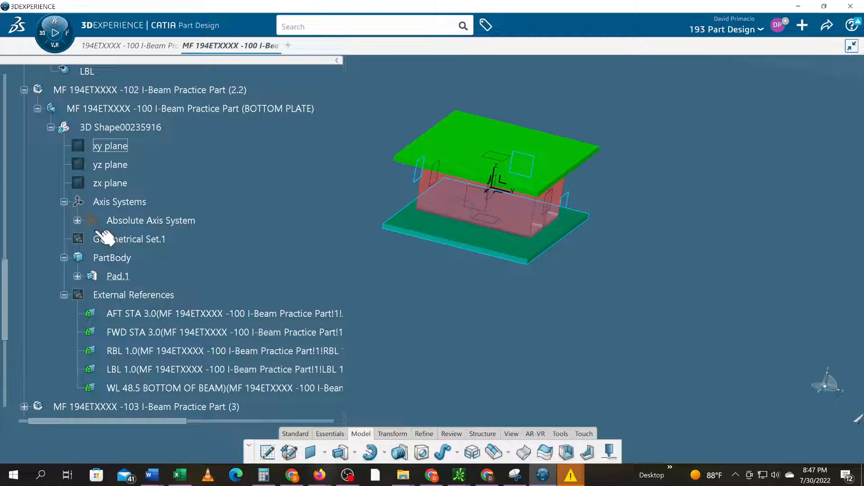
scroll(104, 237, down, 3)
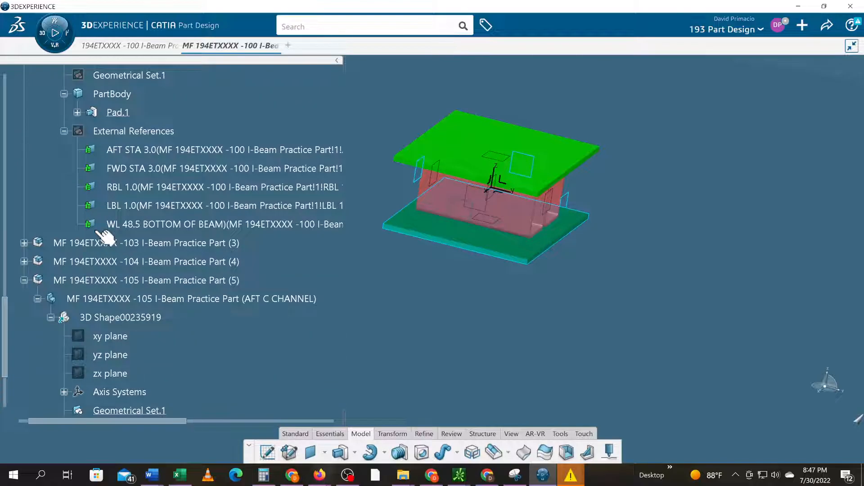
scroll(105, 237, up, 2)
scroll(50, 259, down, 1)
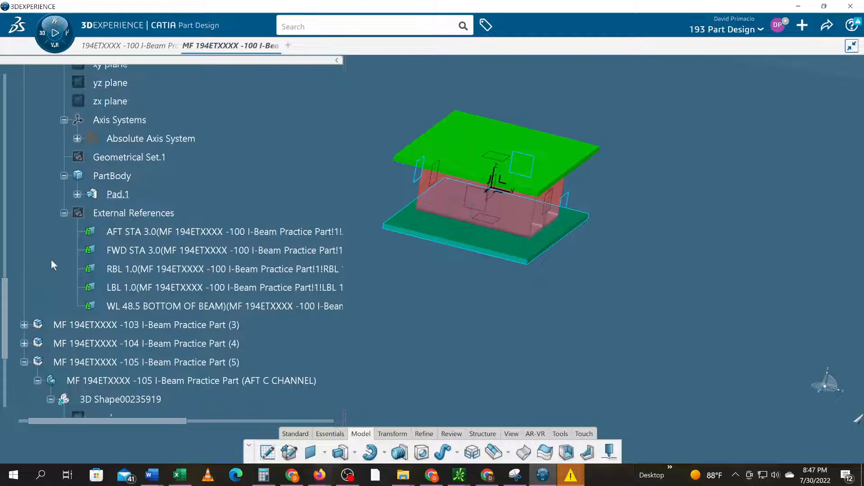
scroll(51, 258, up, 3)
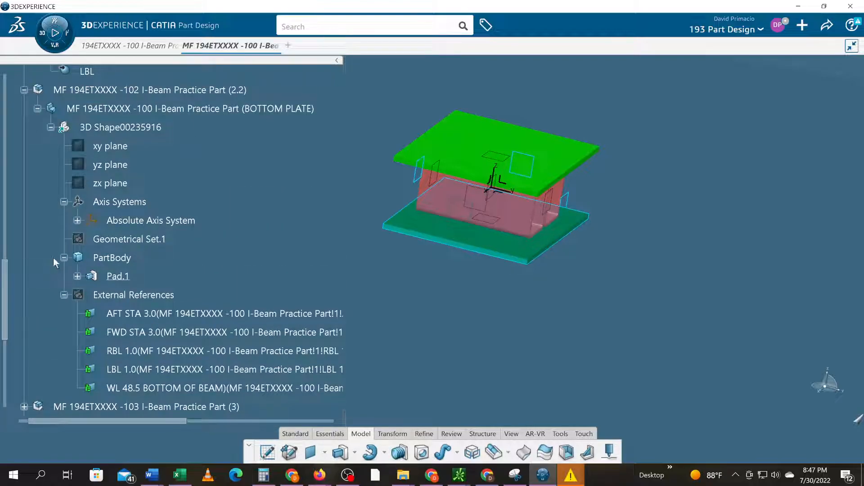
scroll(53, 258, up, 1)
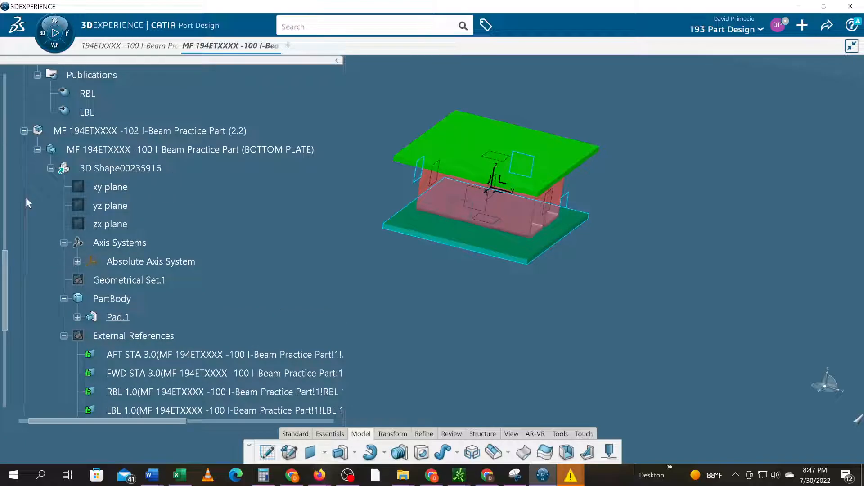
scroll(26, 196, down, 2)
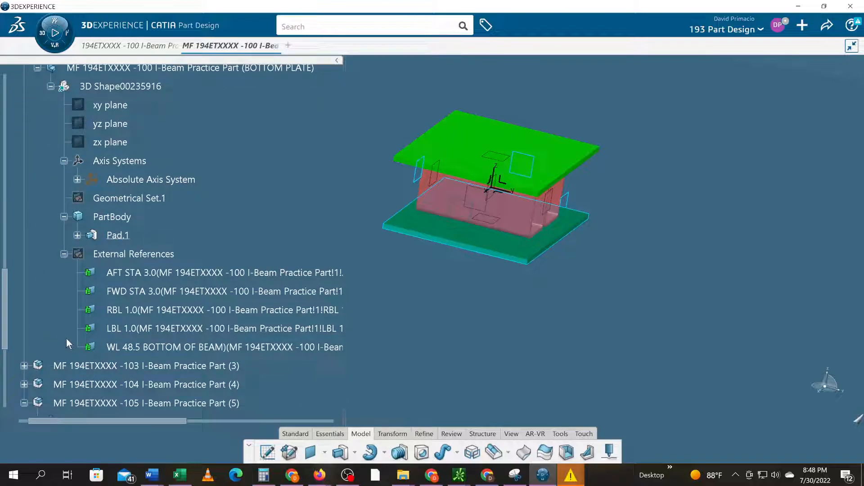
scroll(67, 343, down, 5)
scroll(66, 340, down, 3)
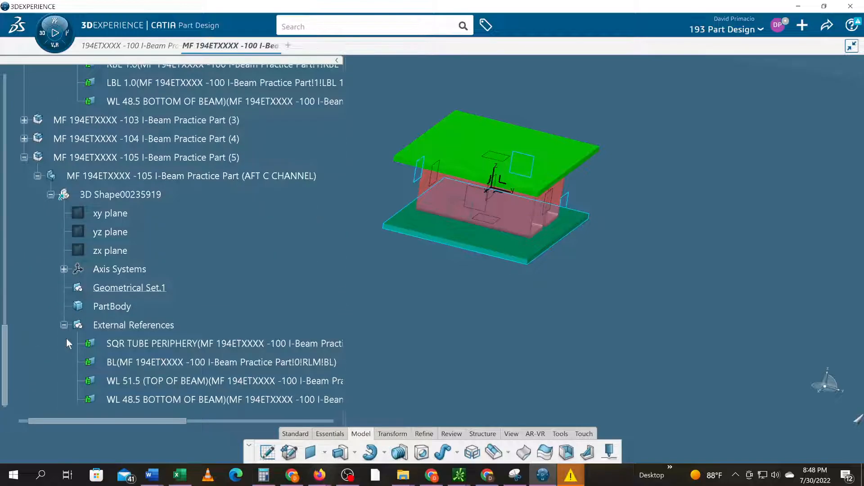
scroll(66, 340, up, 4)
scroll(108, 288, up, 2)
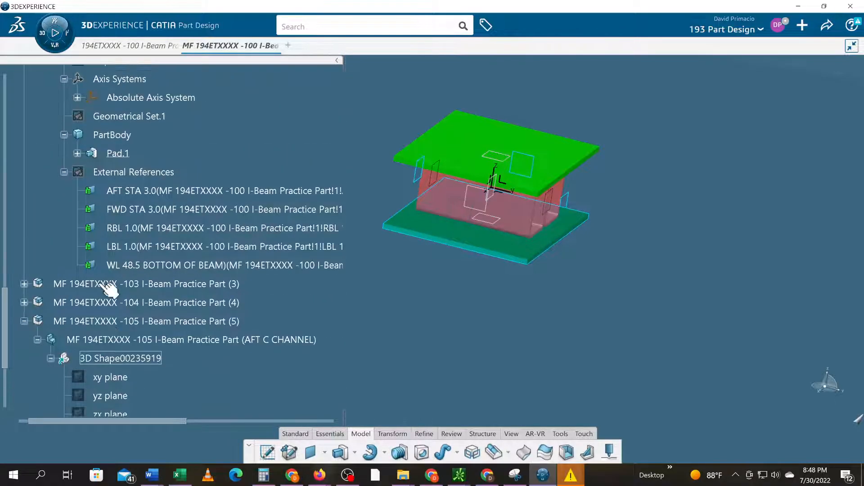
scroll(133, 275, up, 1)
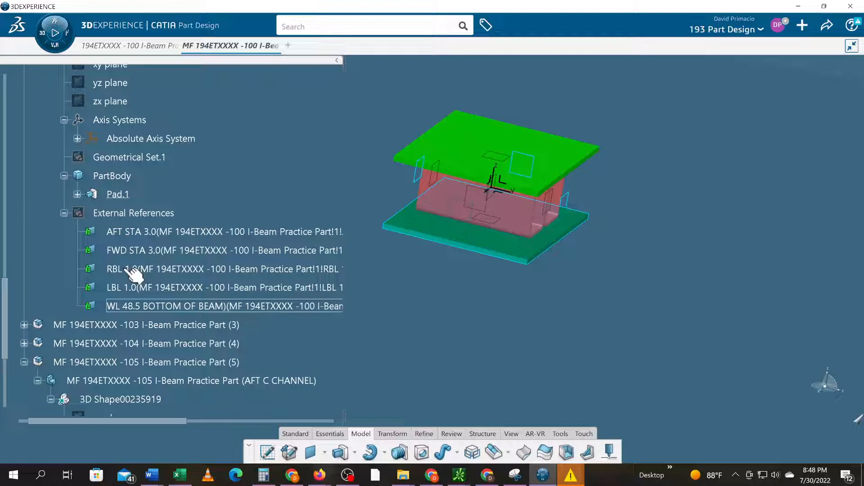
scroll(72, 247, up, 2)
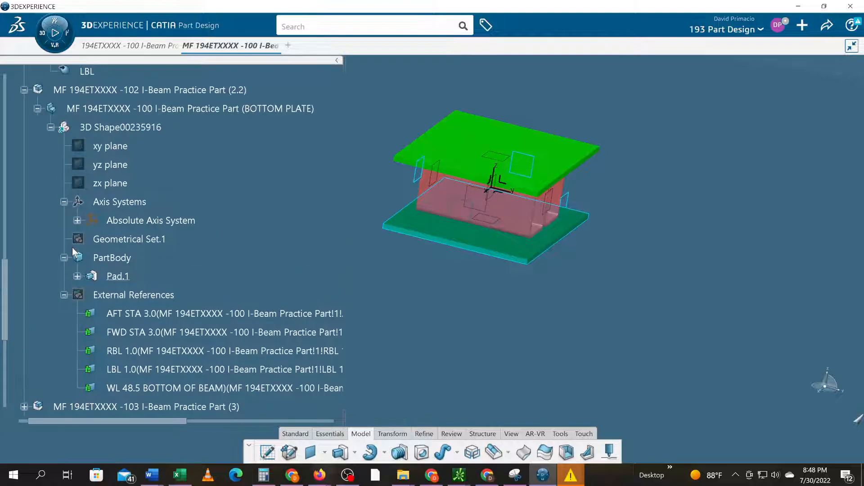
- Review the RLM part's External References and Publications against the Publications of the -102 (2) product
scroll(72, 248, up, 4)
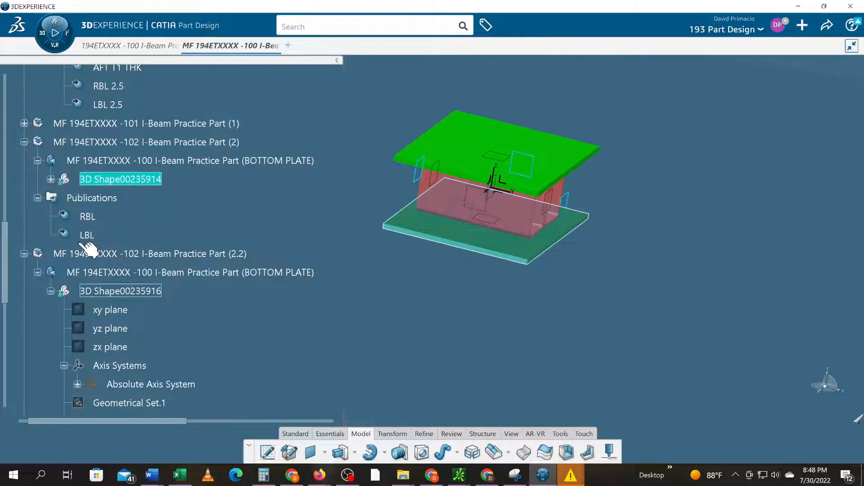
scroll(88, 247, up, 6)
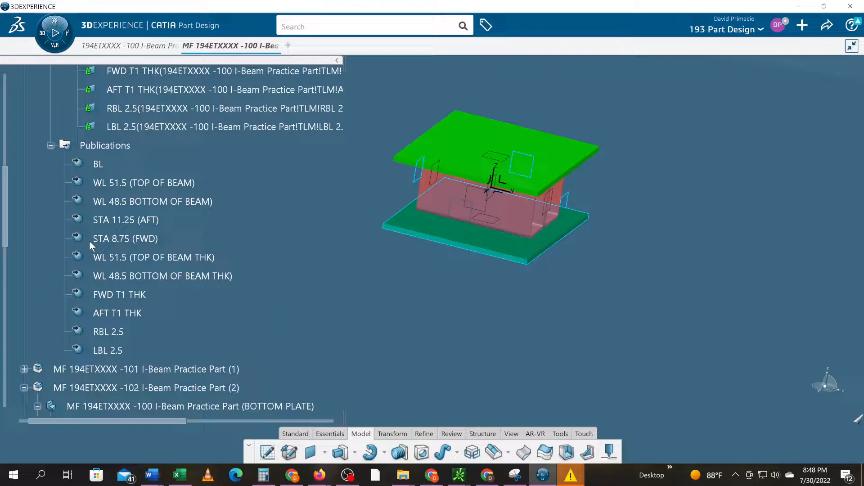
scroll(89, 241, up, 9)
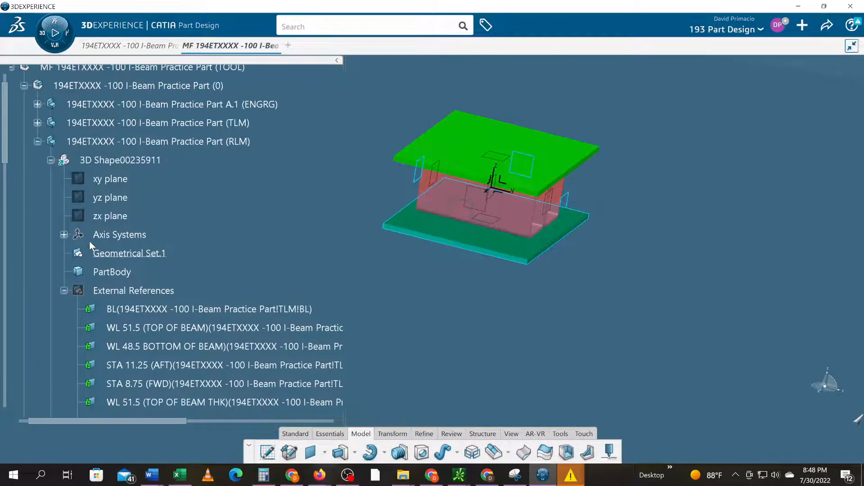
scroll(142, 216, down, 7)
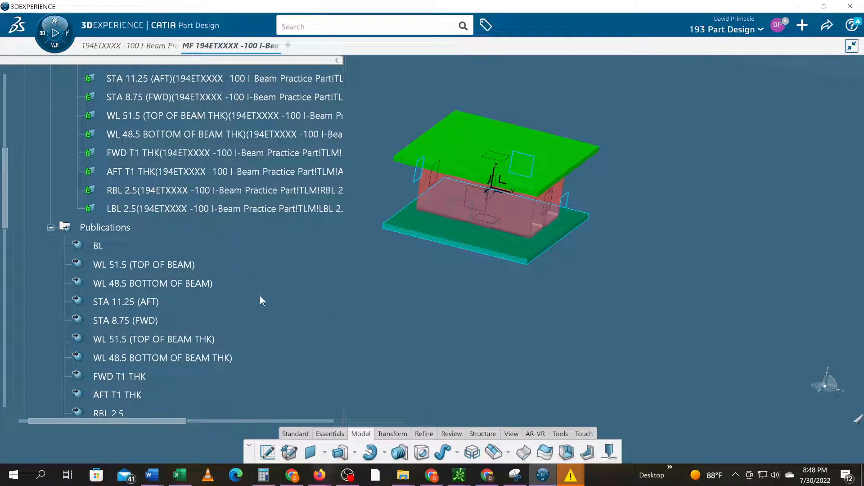
scroll(228, 281, down, 2)
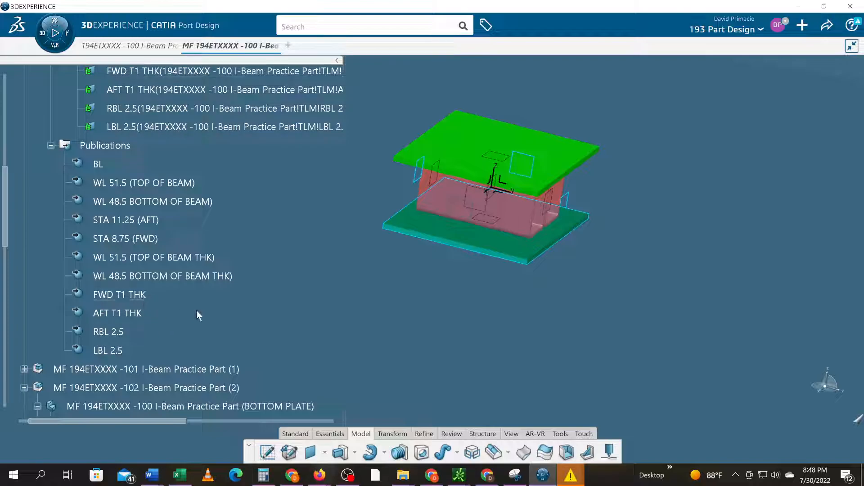
scroll(196, 309, down, 1)
scroll(199, 314, down, 1)
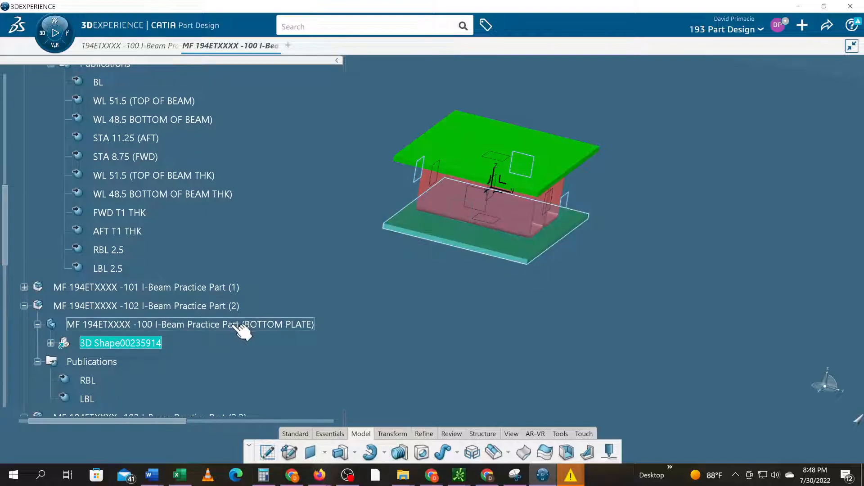
scroll(236, 326, down, 1)
scroll(201, 313, down, 1)
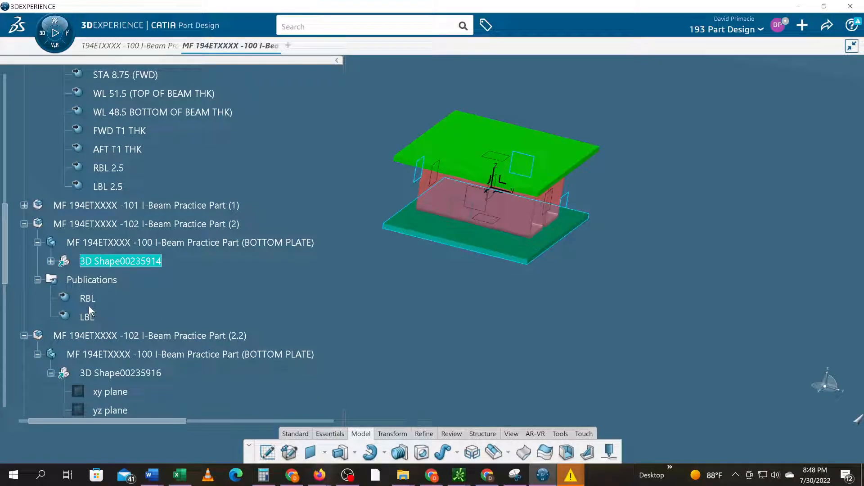
- Expand the 3D Shape of the -102 (2) bottom plate and collapse its BOTTOM PLATE PERIPHERY set
click(49, 261)
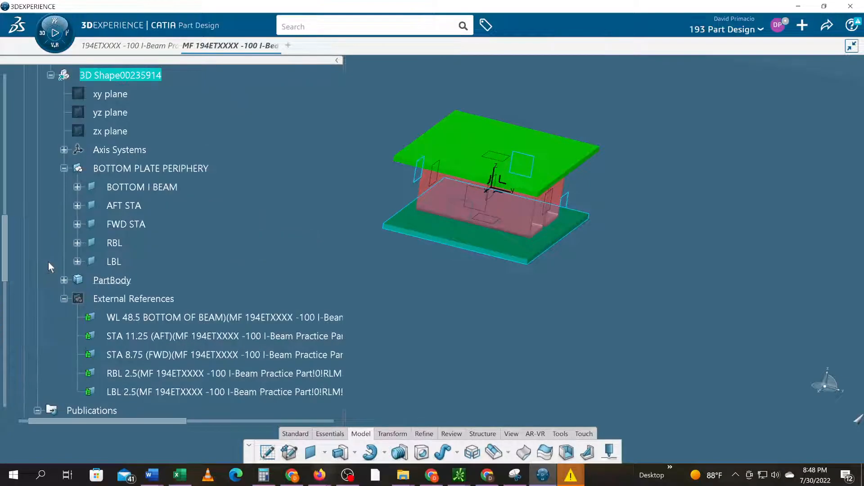
scroll(45, 264, up, 1)
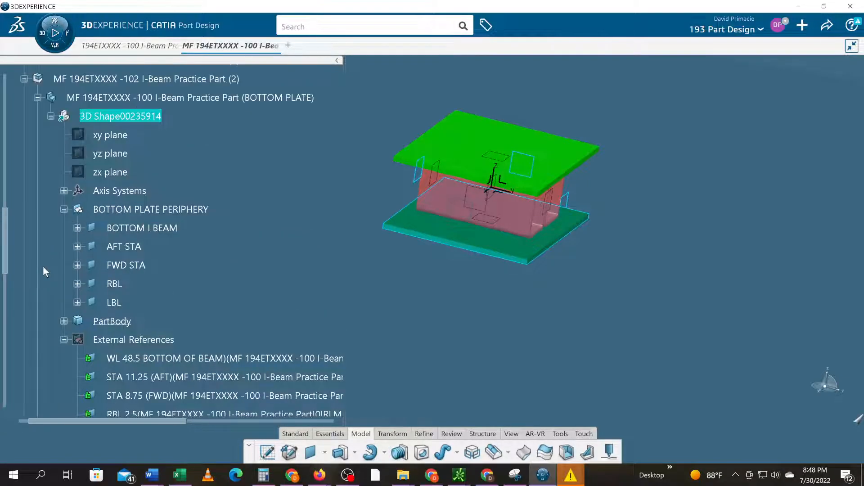
click(63, 210)
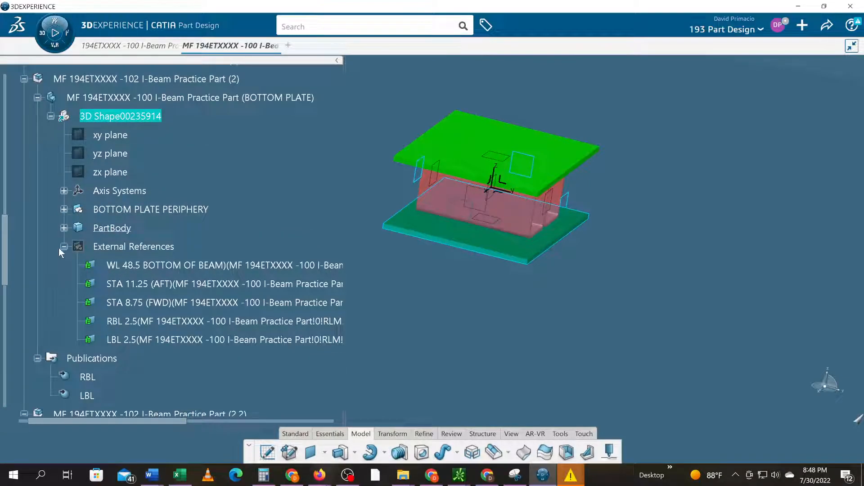
- Copy the RBL and LBL publications of the first -102 BOTTOM PLATE part
click(64, 247)
click(85, 266)
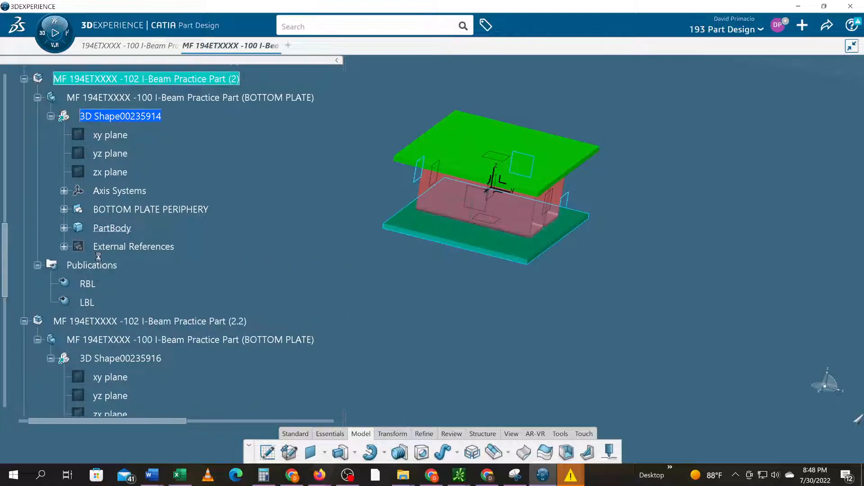
click(92, 283)
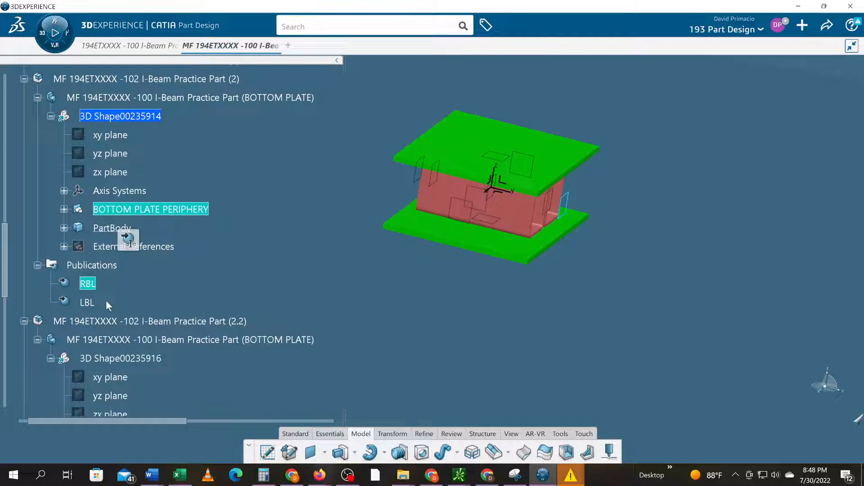
ctrl+click(88, 302)
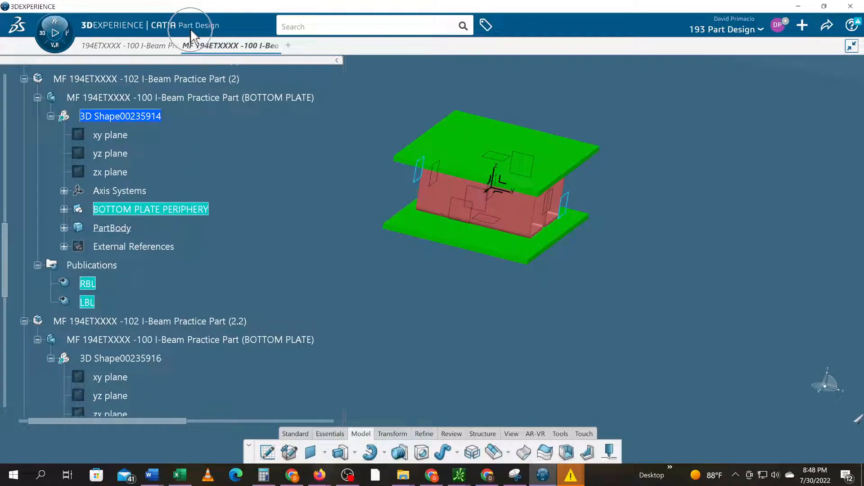
right_click(93, 288)
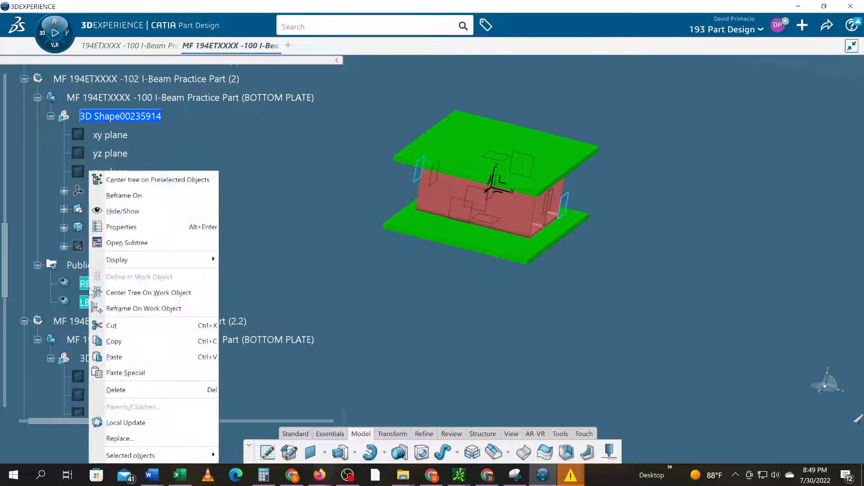
click(128, 341)
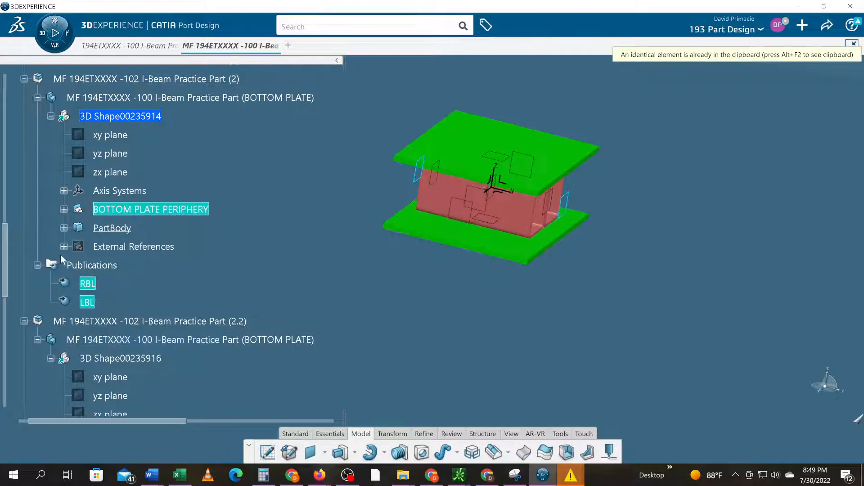
- Paste the copied RBL and LBL into the 3D shape of the -105 AFT C CHANNEL part as result with link
scroll(61, 257, down, 15)
scroll(60, 261, up, 2)
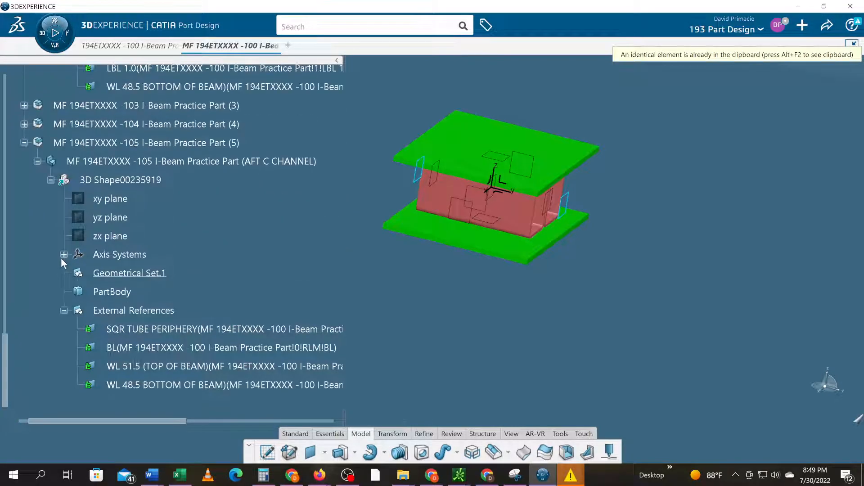
click(119, 180)
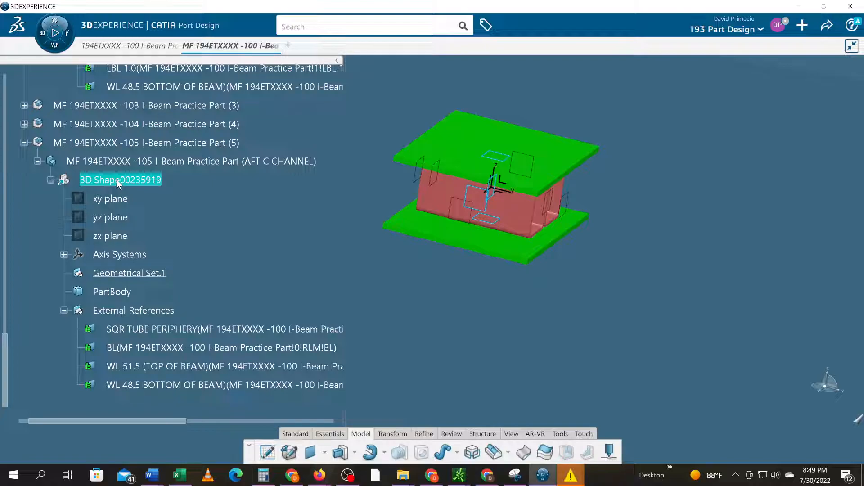
right_click(117, 180)
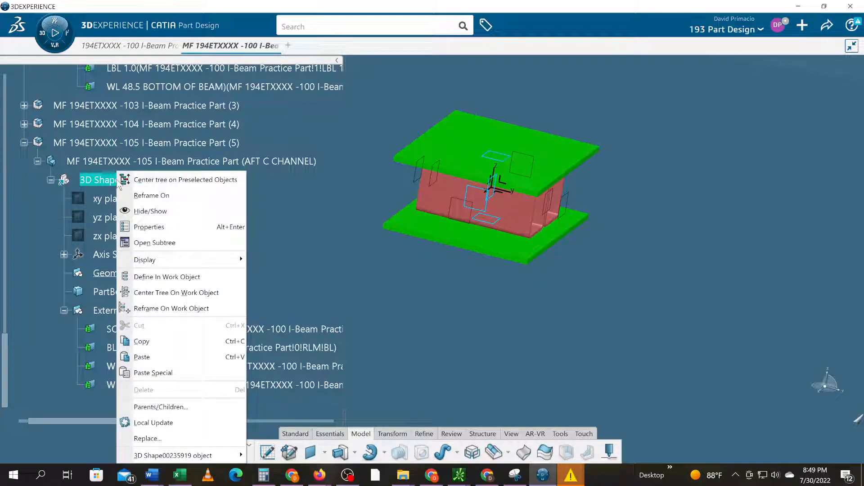
click(142, 371)
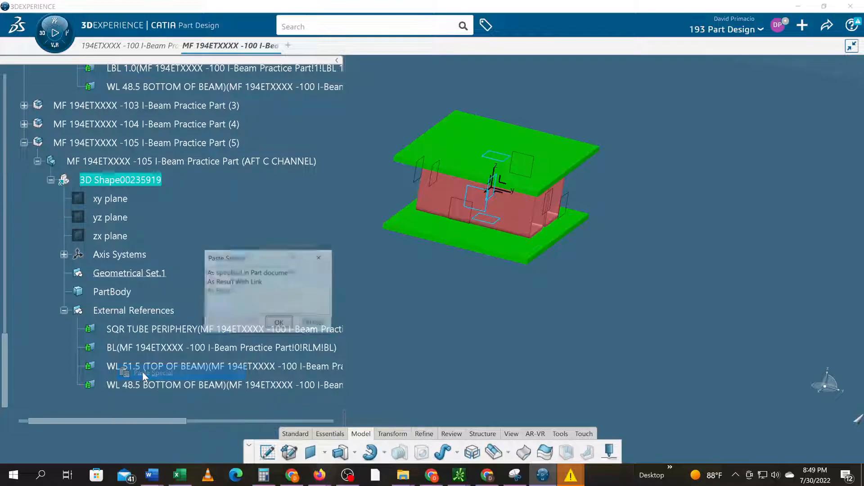
click(243, 283)
click(279, 322)
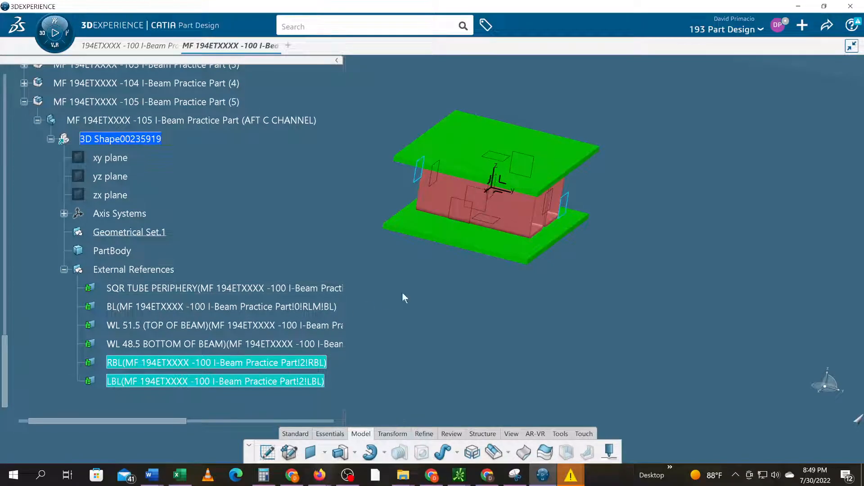
- Create a plane offset 0 in from the BL external reference in the AFT C CHANNEL part
middle_drag(478, 320, 413, 292)
click(198, 309)
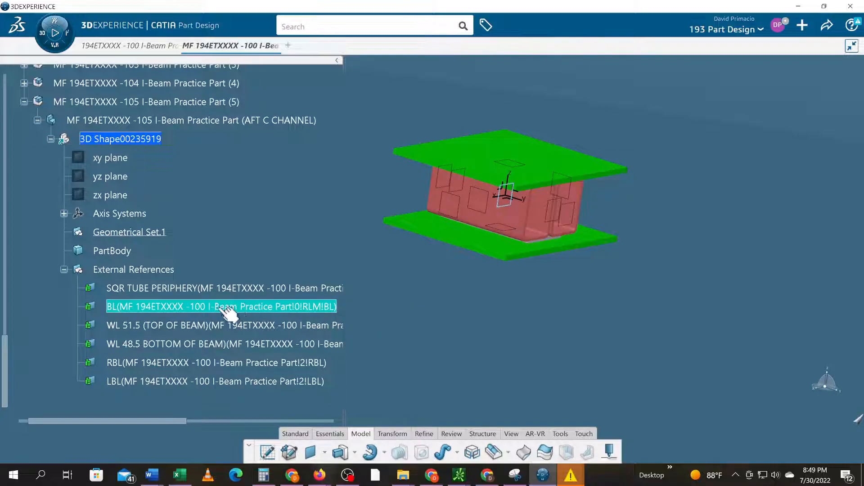
click(310, 451)
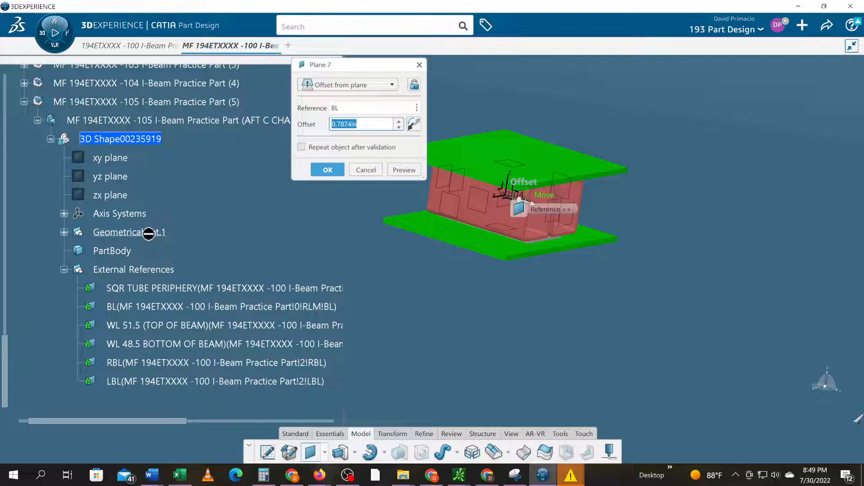
text(0)
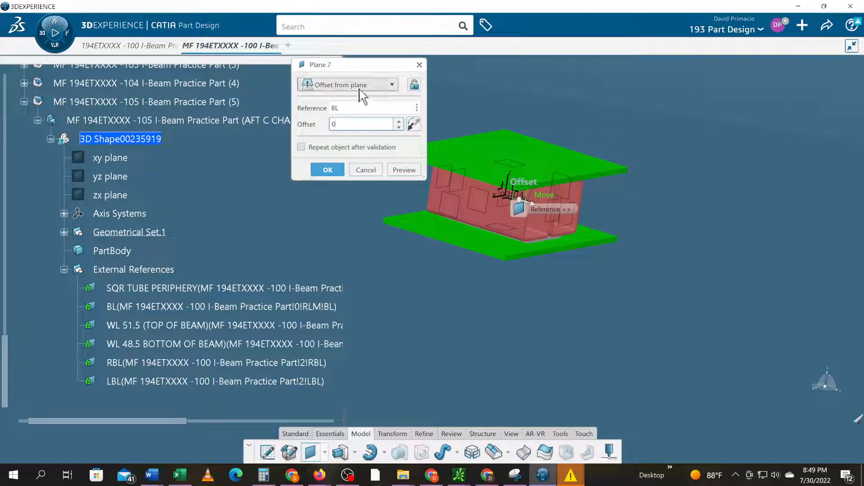
click(318, 172)
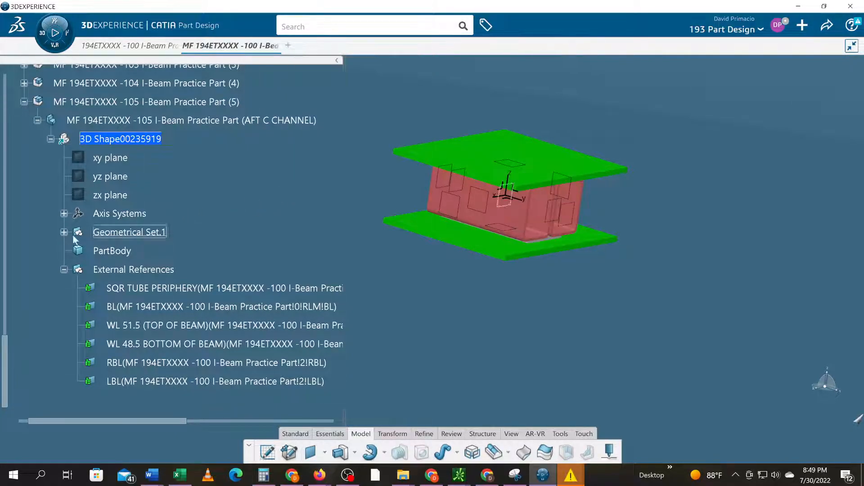
- Try to rename the new plane by setting the title in its properties to BL AFT C CHANNEL
right_click(136, 252)
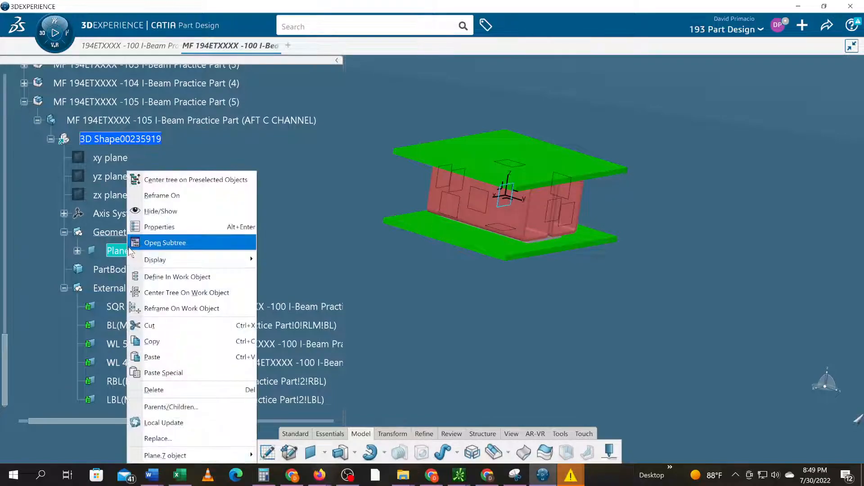
click(148, 226)
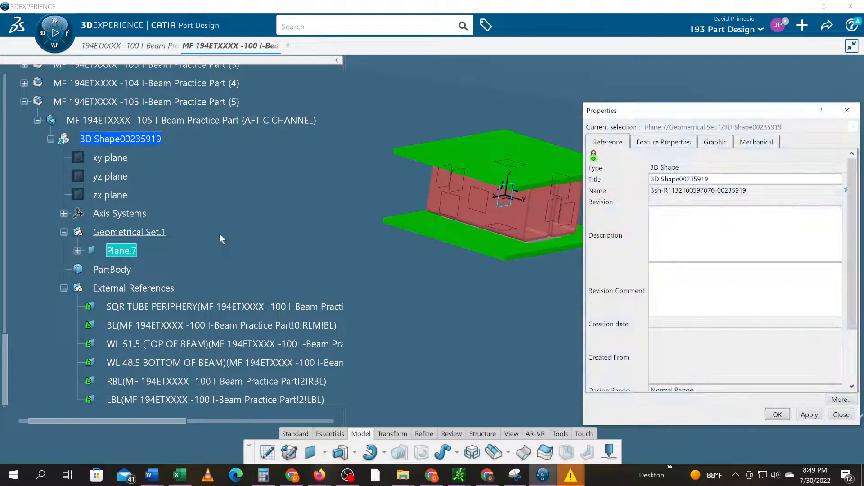
double_click(684, 179)
triple_click(684, 179)
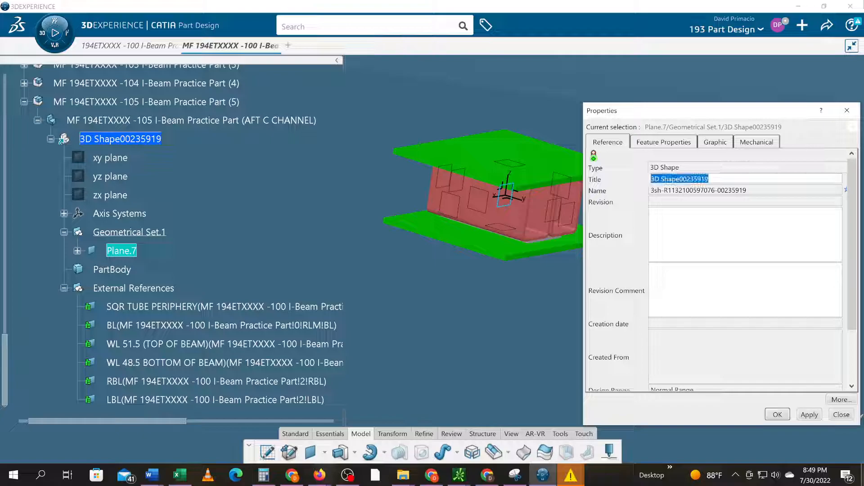
key(Caps_Lock)
text(b)
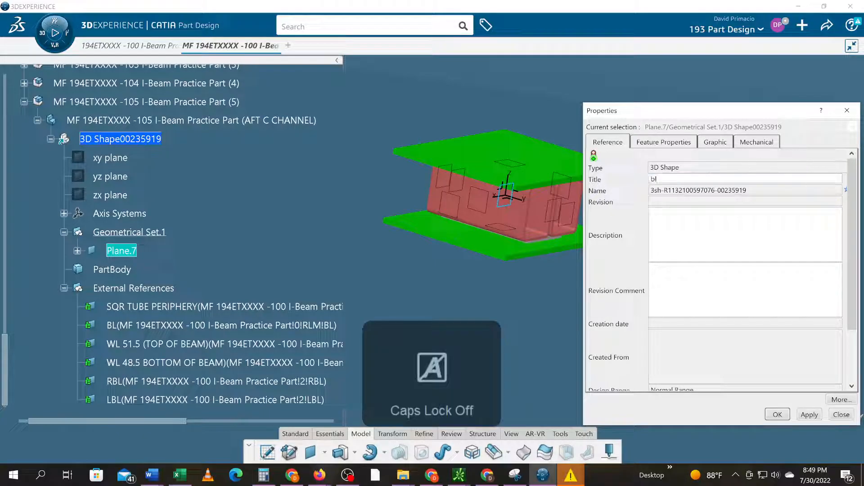
key(Caps_Lock)
key(BackSpace)
text(BL)
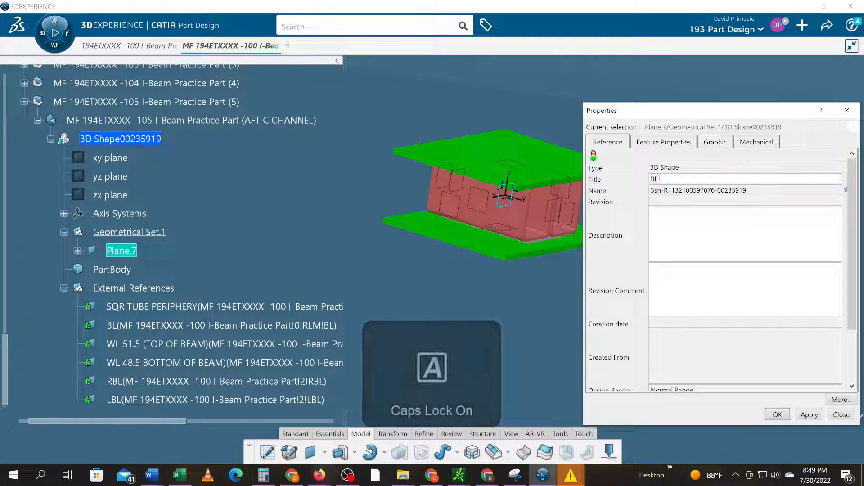
text( AFT C CHAN)
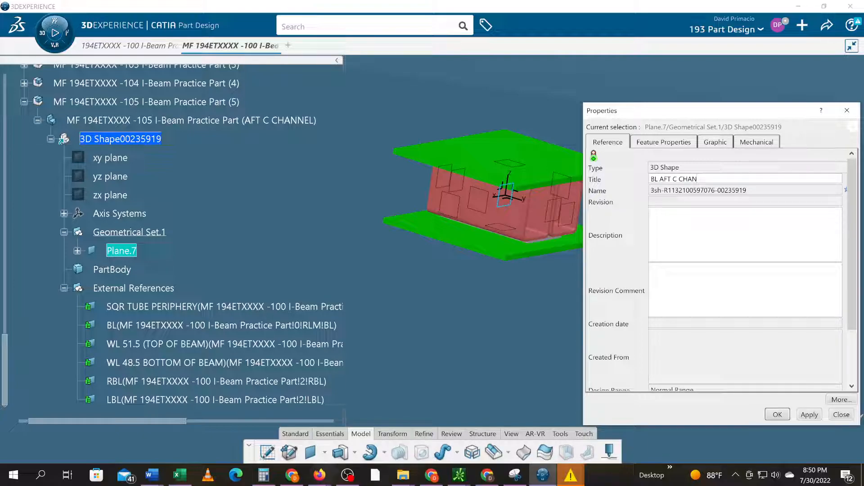
text(NEL)
key(Return)
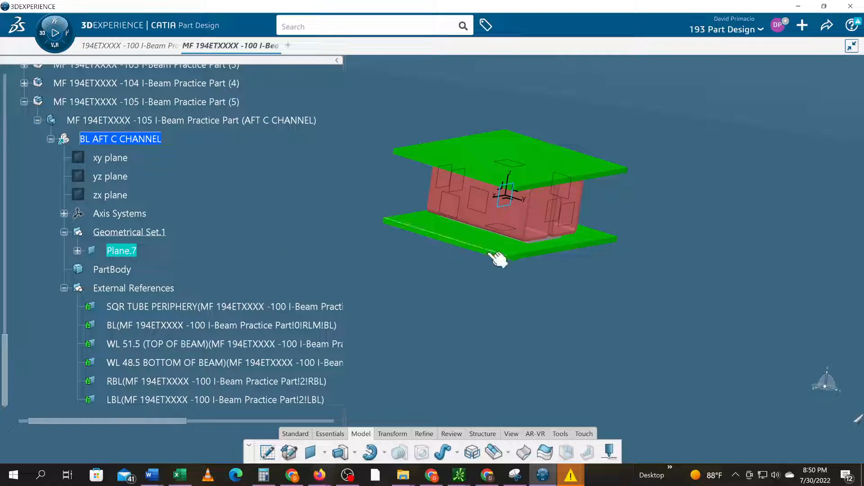
- Undo the title change made to the AFT C CHANNEL part's 3D shape
middle_drag(490, 282, 459, 253)
right_click(130, 253)
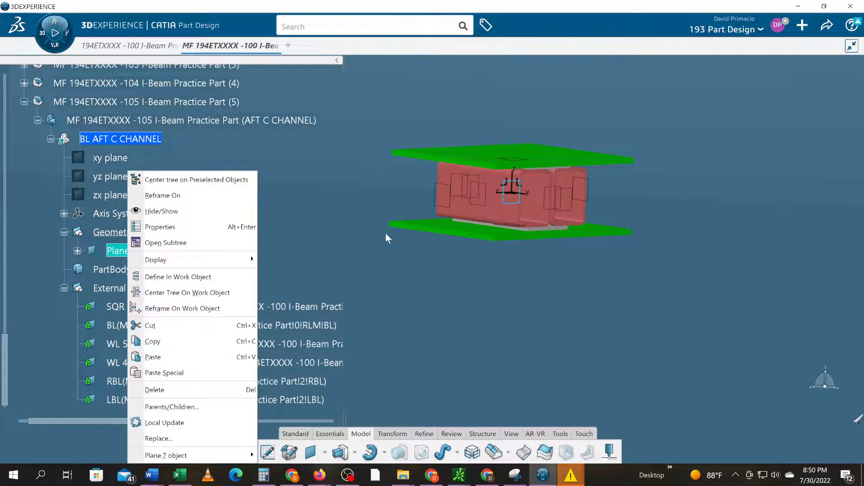
click(344, 243)
key(ctrl+z)
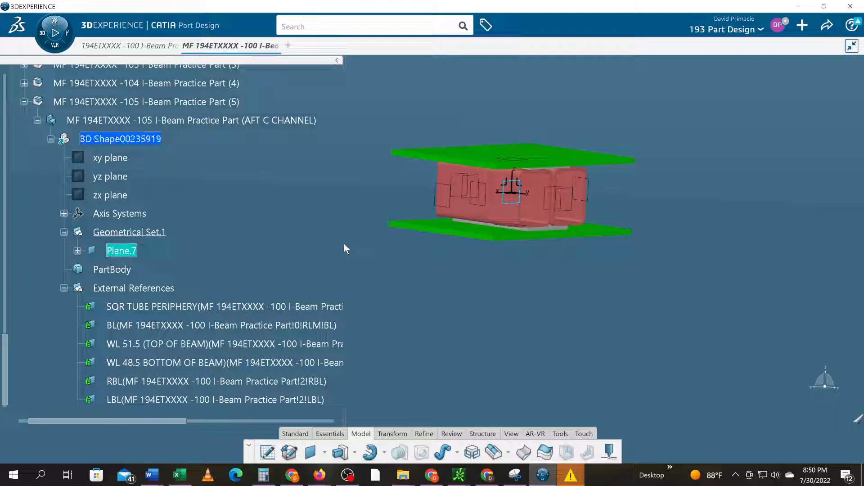
- Set the feature name of the new plane in Geometrical Set.1 to AFT C CHANNEL
right_click(118, 251)
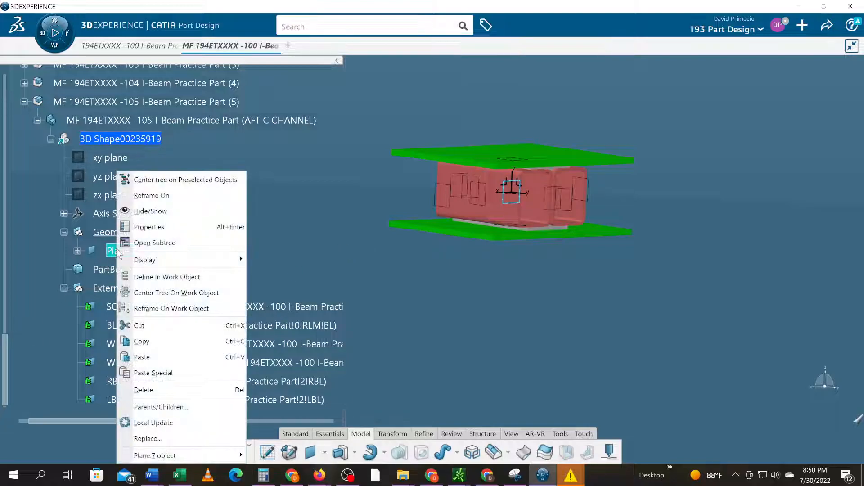
click(148, 227)
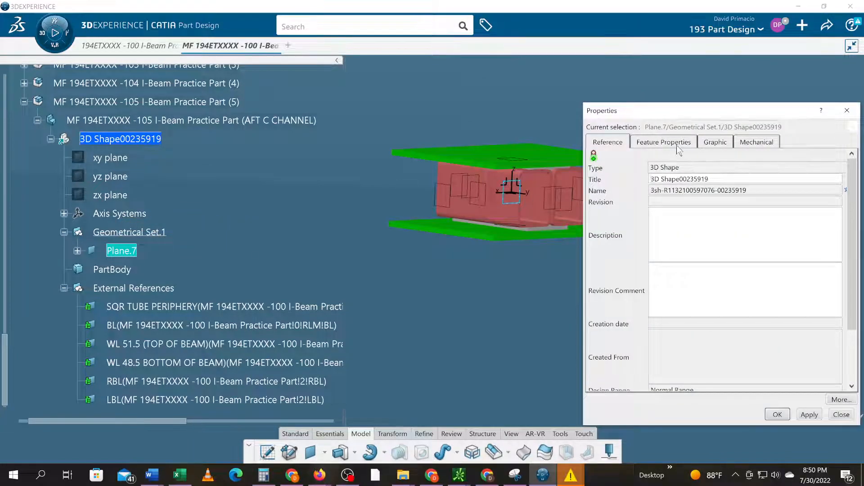
click(677, 143)
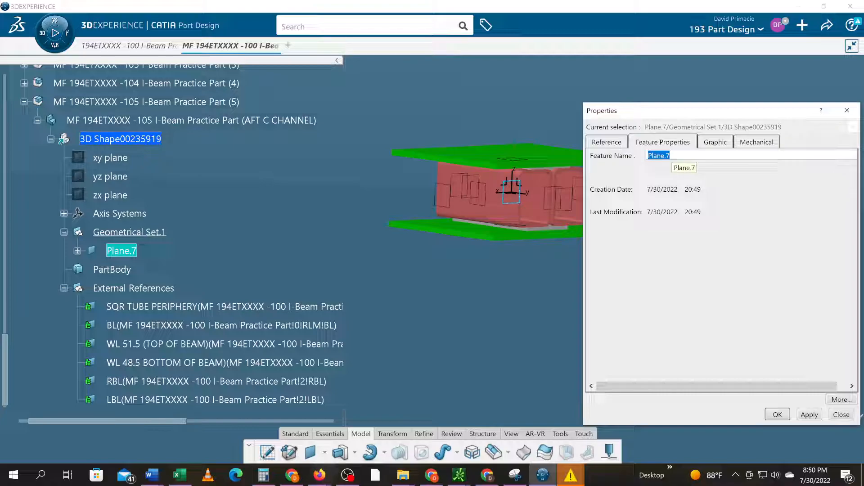
key(Up)
key(Up)
key(Down)
key(Down)
key(BackSpace)
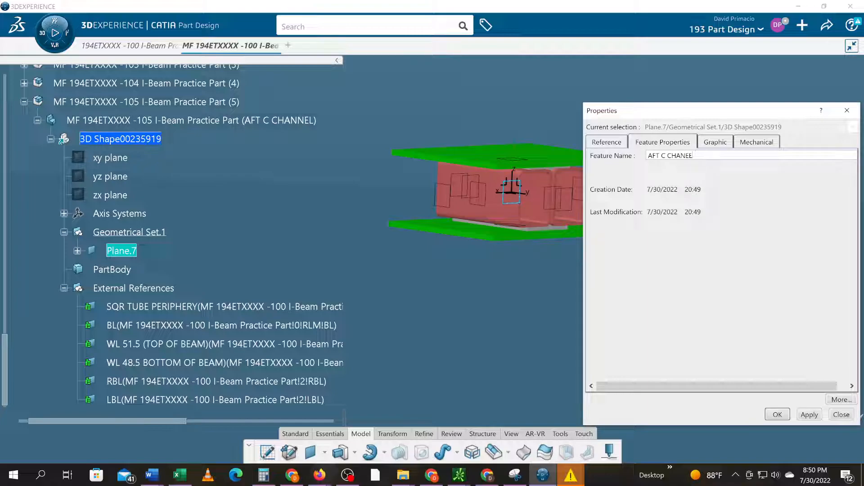
text(EL)
key(Return)
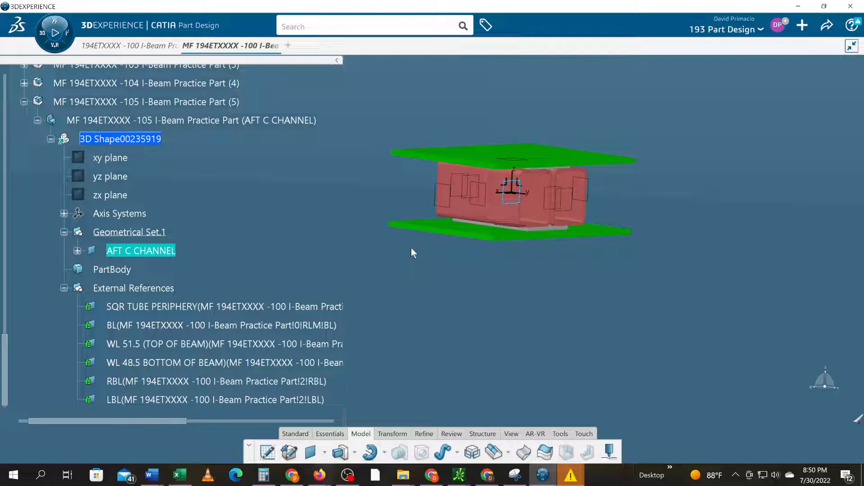
- Start a positioned sketch on the AFT C CHANNEL plane
click(267, 452)
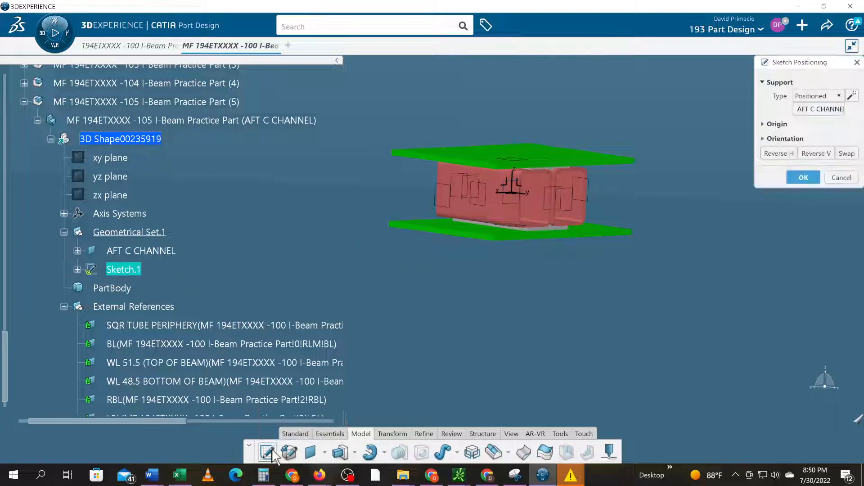
click(796, 177)
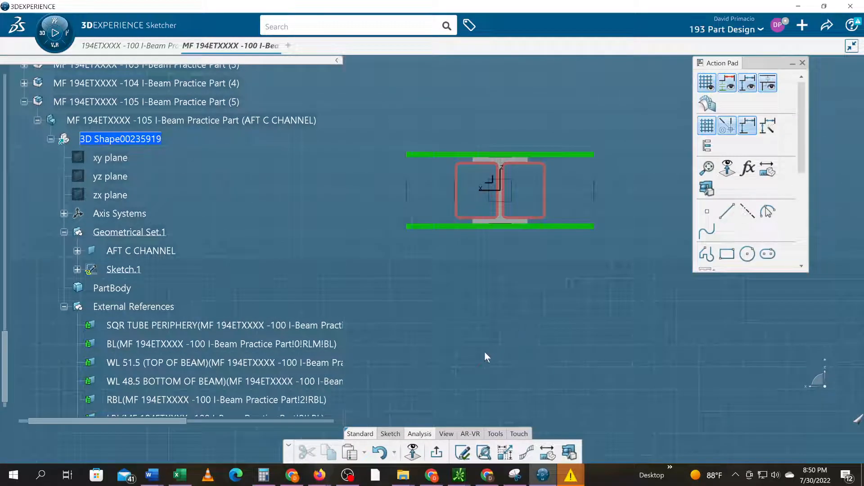
click(187, 326)
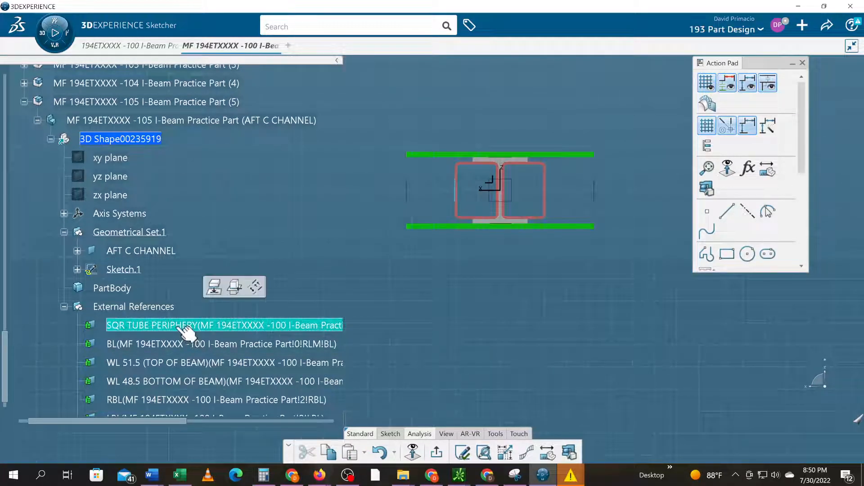
middle_drag(461, 312, 509, 346)
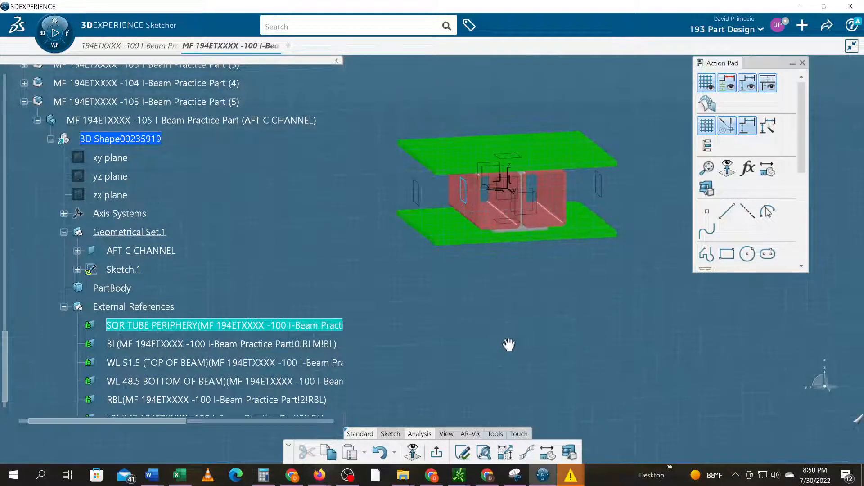
key(ctrl+s)
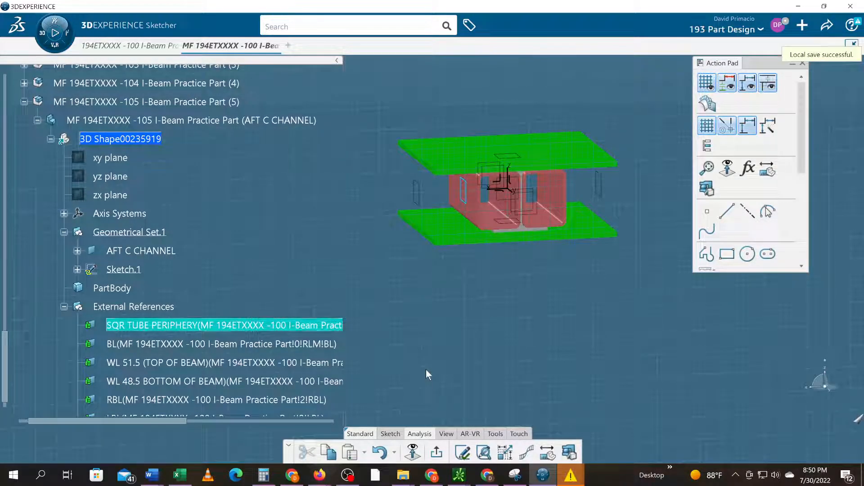
ctrl+click(168, 365)
ctrl+click(173, 383)
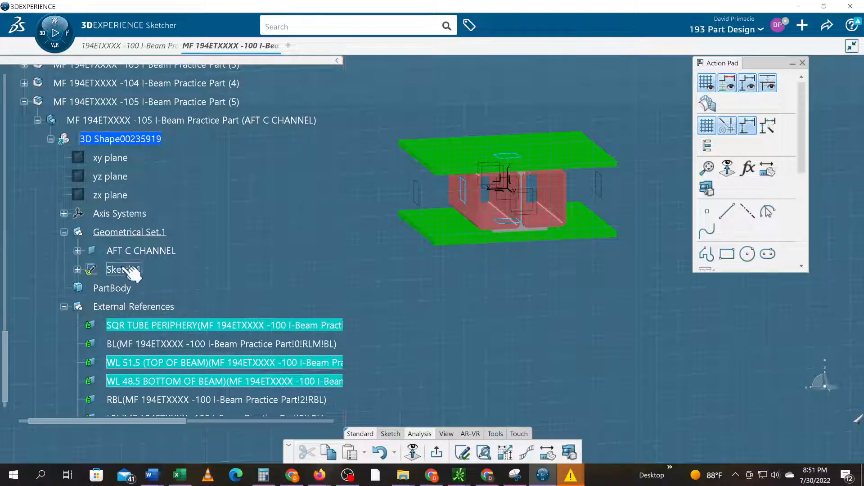
ctrl+click(150, 251)
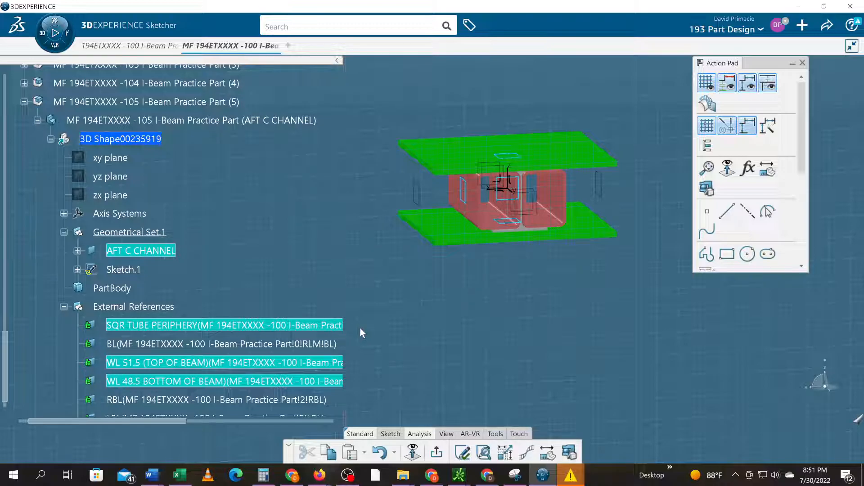
middle_drag(454, 337, 450, 307)
ctrl+click(163, 251)
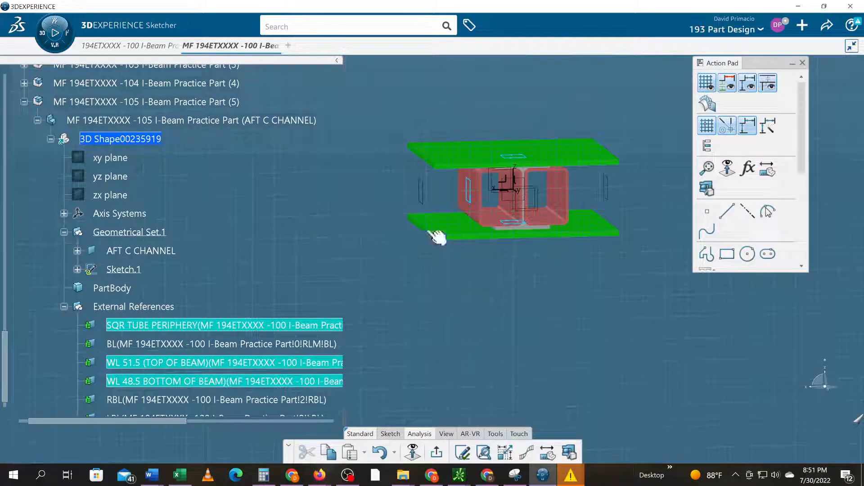
- Center the tree on the standing plane at the aft side of the plates and collapse its AFT STA node
right_click(424, 197)
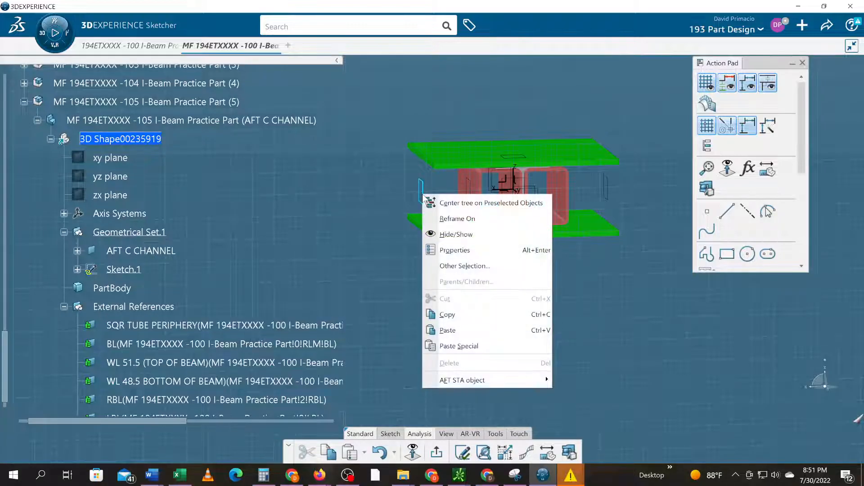
click(404, 194)
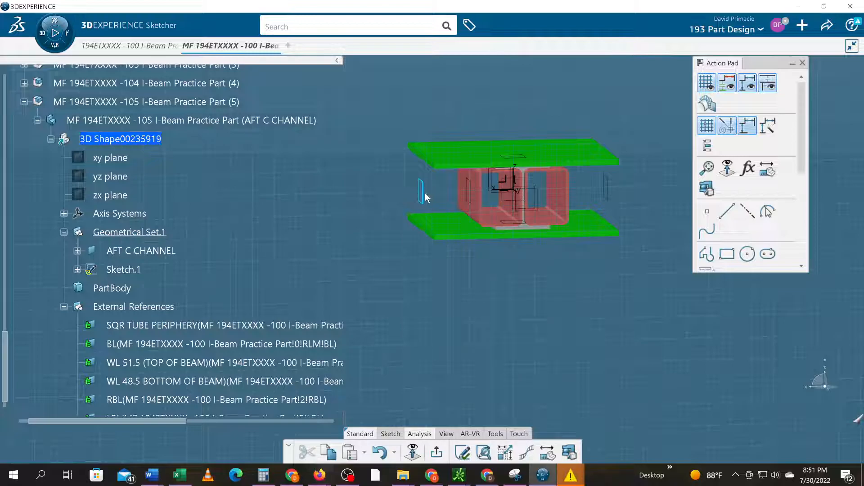
click(422, 194)
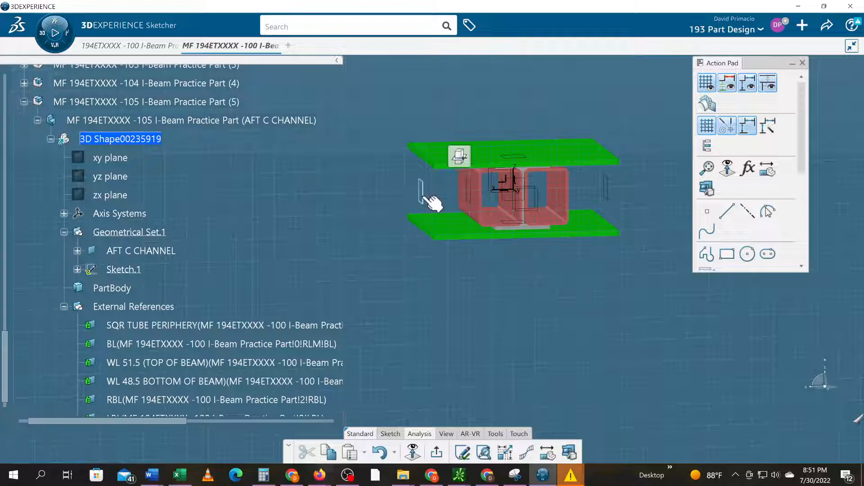
right_click(430, 198)
click(431, 200)
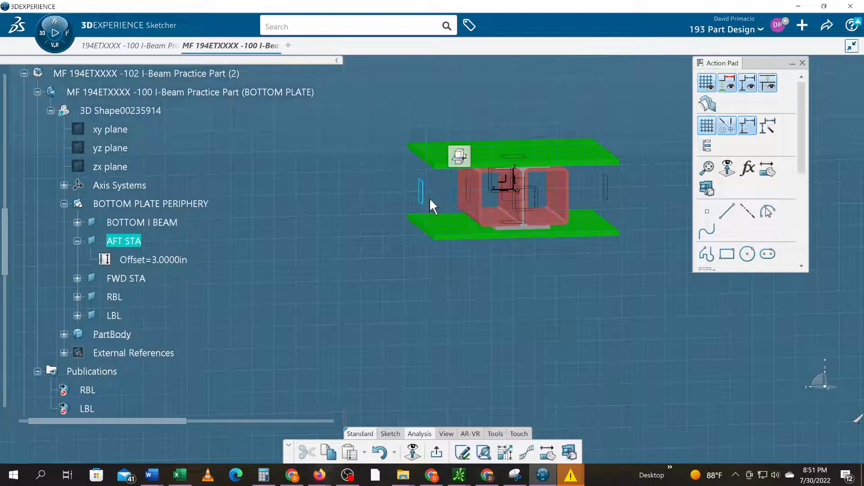
click(77, 241)
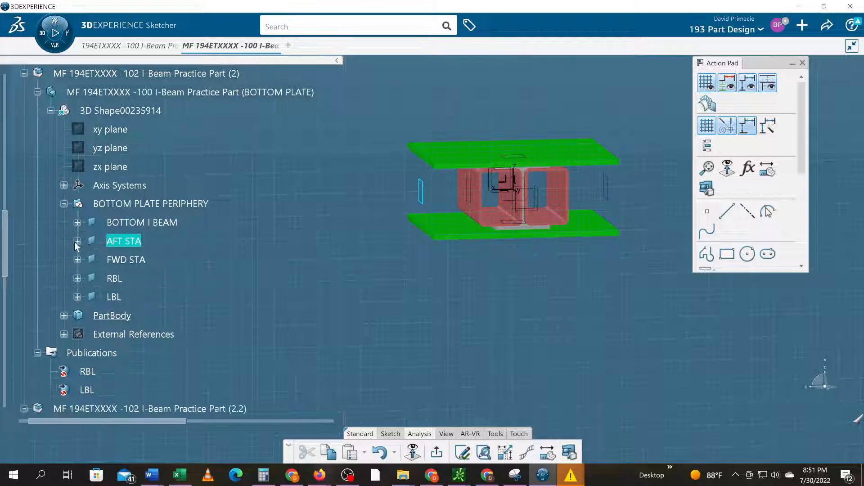
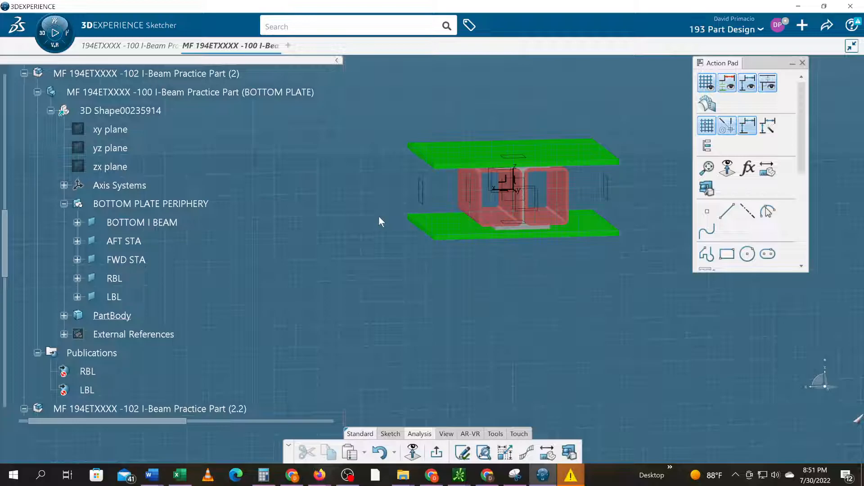
- Hide the BOTTOM PLATE PERIPHERY geometrical set of the -102 I-Beam Practice Part (2)
scroll(252, 250, down, 3)
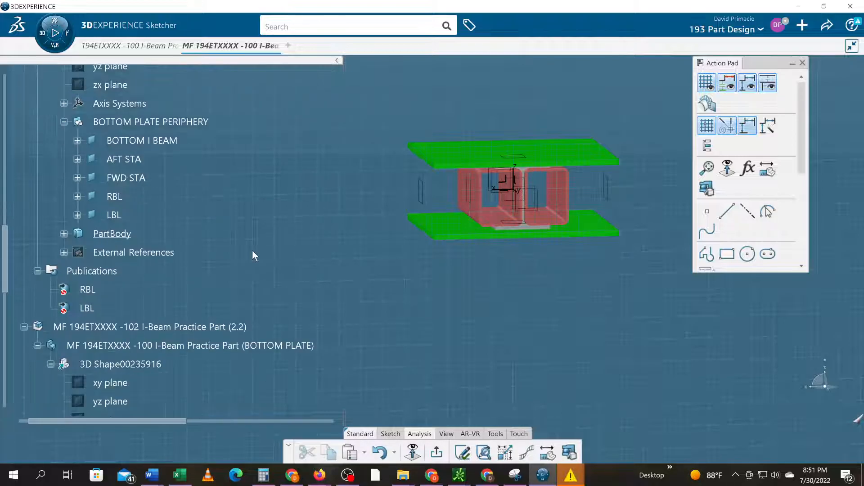
scroll(252, 255, up, 4)
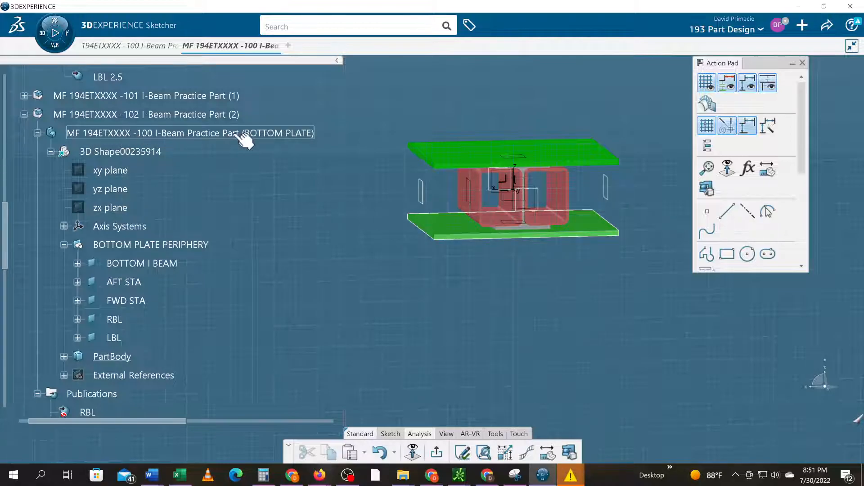
right_click(120, 245)
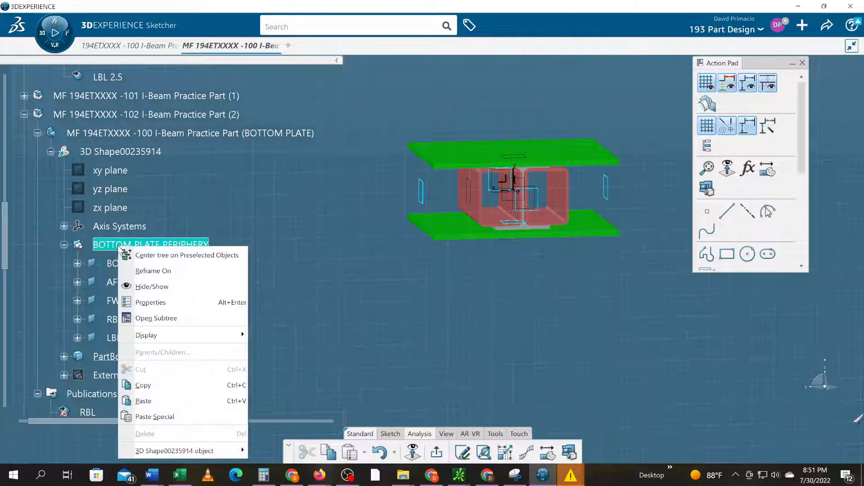
click(130, 288)
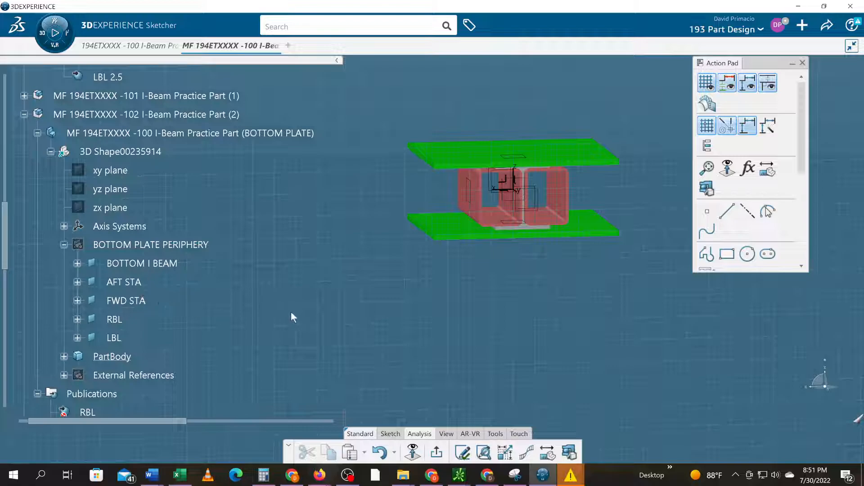
- Collapse the -102 (2), -100 (0) and -102 (2.2) I-Beam Practice Parts in the tree
mouse_move(314, 313)
middle_down()
mouse_move(305, 285)
mouse_move(313, 311)
mouse_move(328, 318)
mouse_move(311, 313)
middle_up()
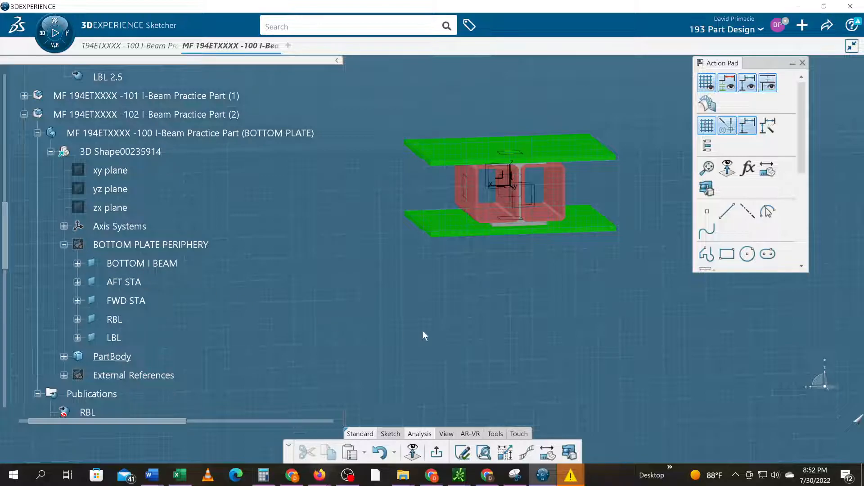
middle_drag(295, 316, 324, 333)
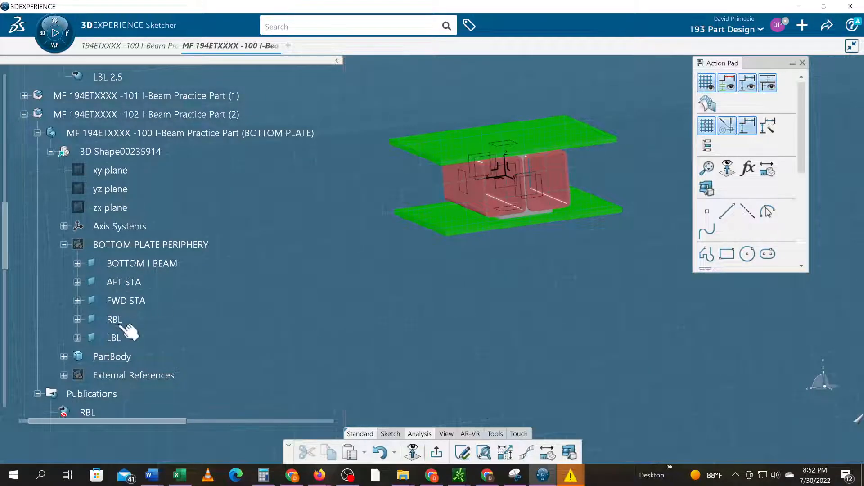
mouse_move(4, 265)
mouse_down()
mouse_move(16, 395)
mouse_move(2, 251)
mouse_up()
click(24, 220)
scroll(34, 180, up, 6)
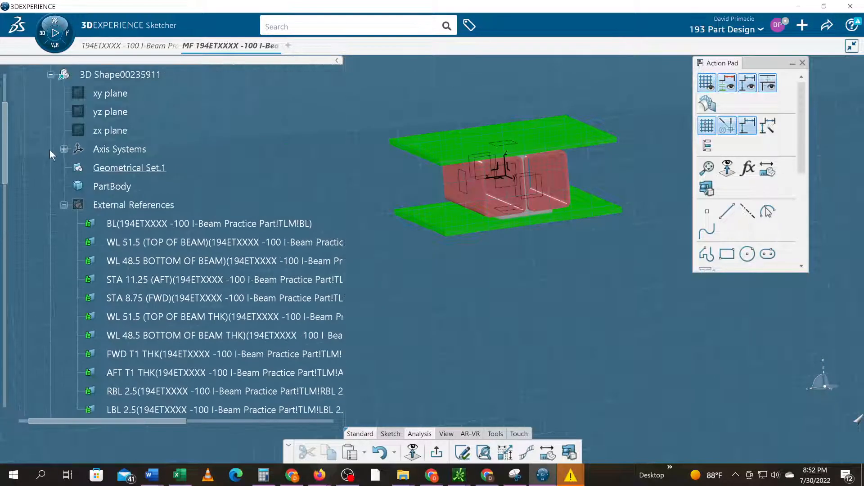
scroll(50, 150, up, 2)
click(24, 82)
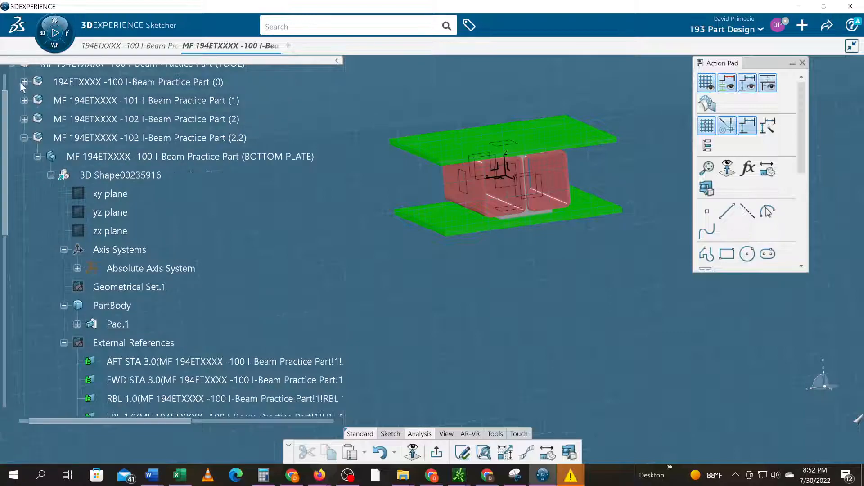
scroll(34, 142, up, 2)
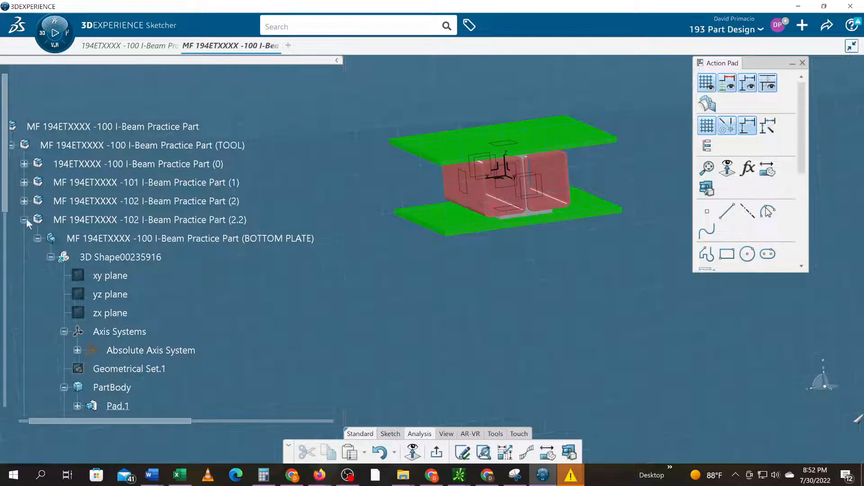
click(23, 219)
- Intersect the SQR TUBE PERIPHERY, WL 51.5 and WL 48.5 references with the sketch, picking the AFT C CHANNEL plane as near element
scroll(18, 246, down, 5)
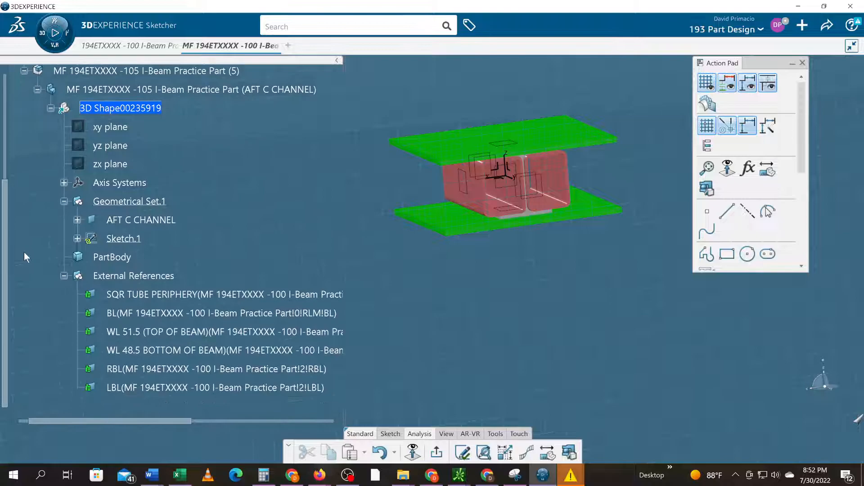
scroll(24, 250, up, 1)
scroll(41, 254, down, 1)
click(141, 294)
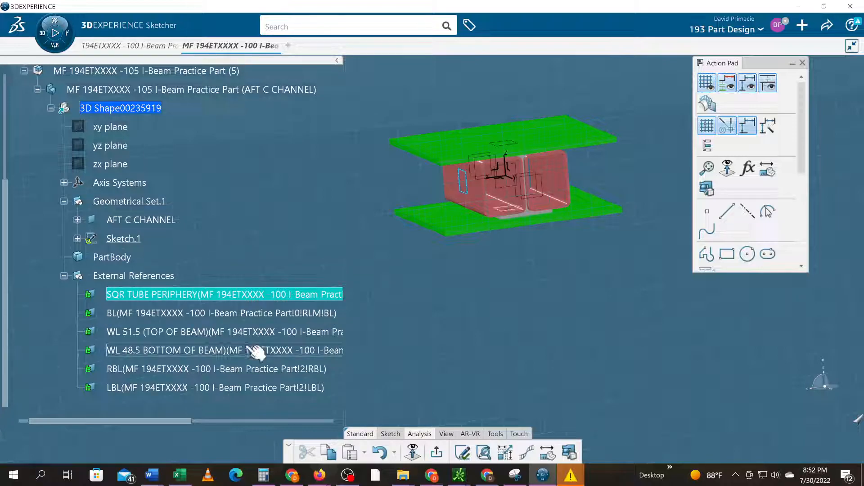
ctrl+click(163, 333)
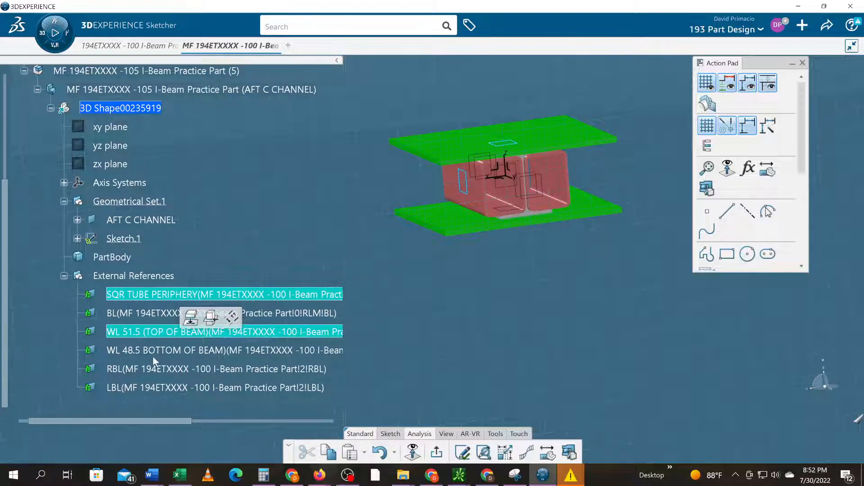
ctrl+click(155, 352)
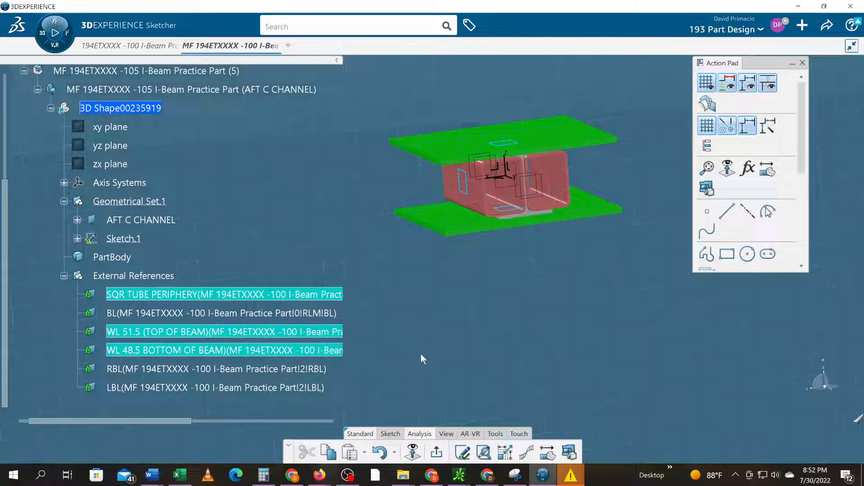
middle_drag(494, 322, 423, 317)
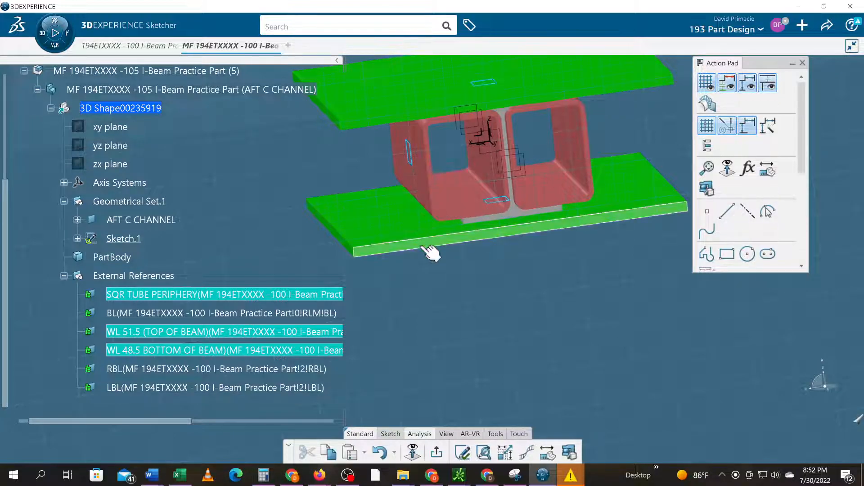
middle_drag(443, 273, 385, 114)
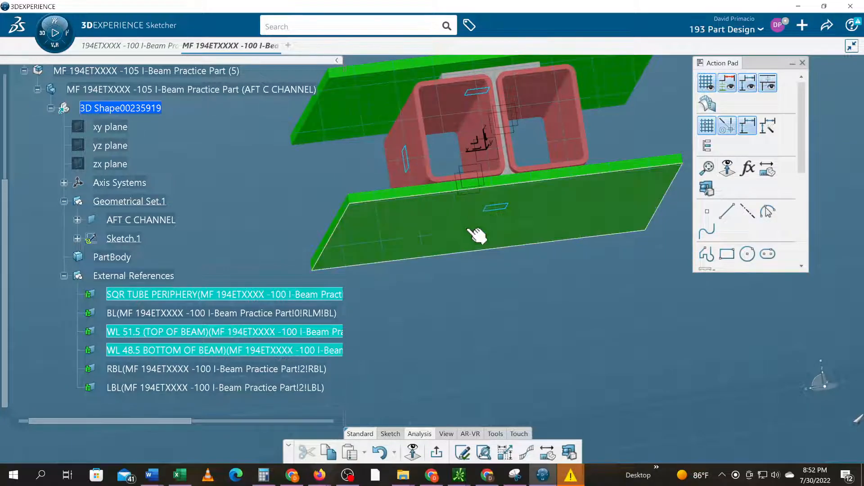
middle_drag(457, 272, 480, 304)
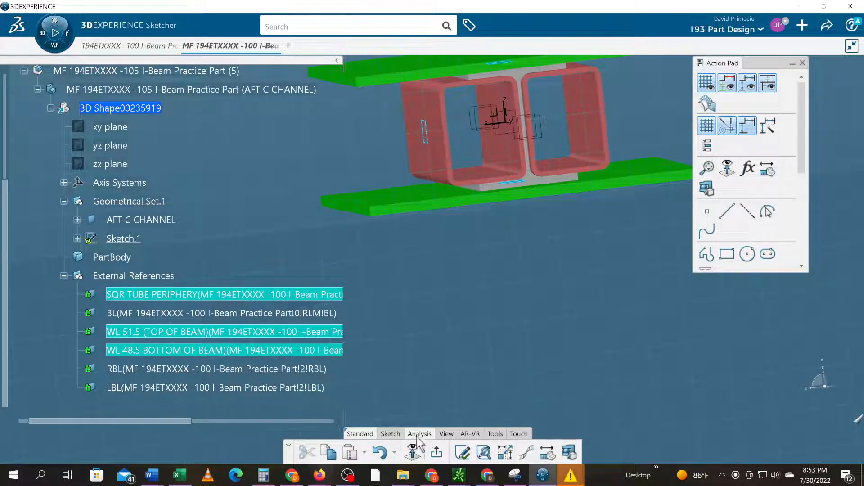
click(390, 434)
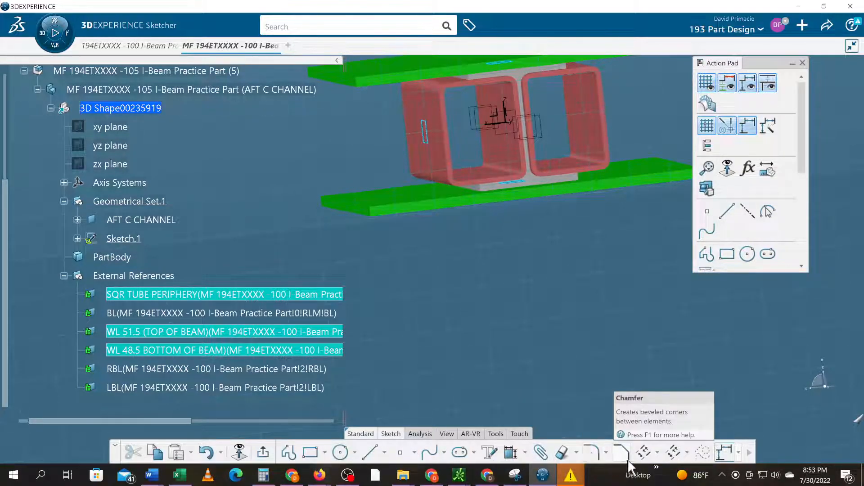
click(687, 454)
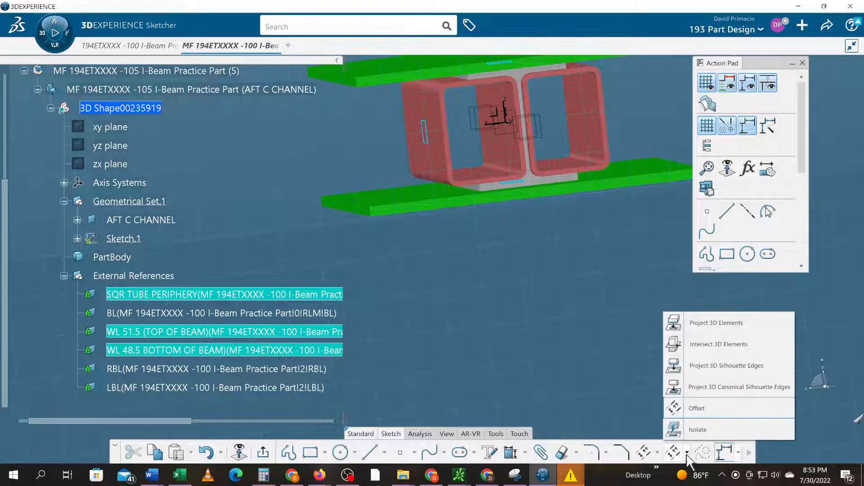
click(698, 345)
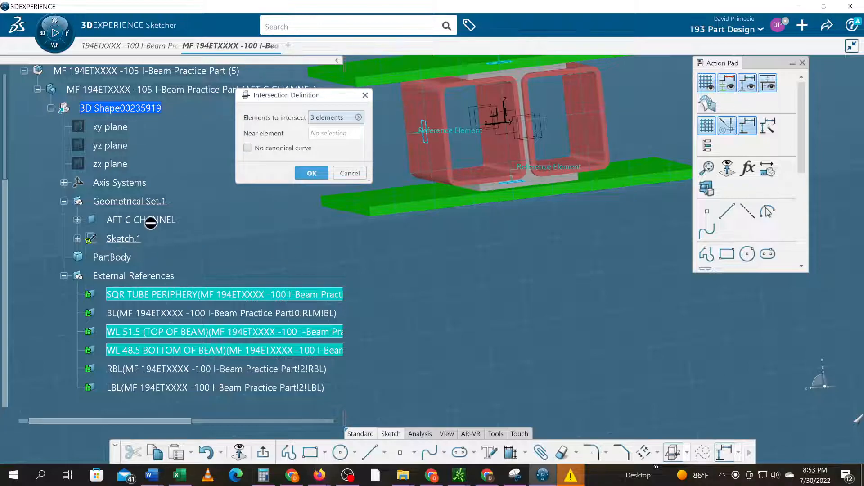
click(335, 133)
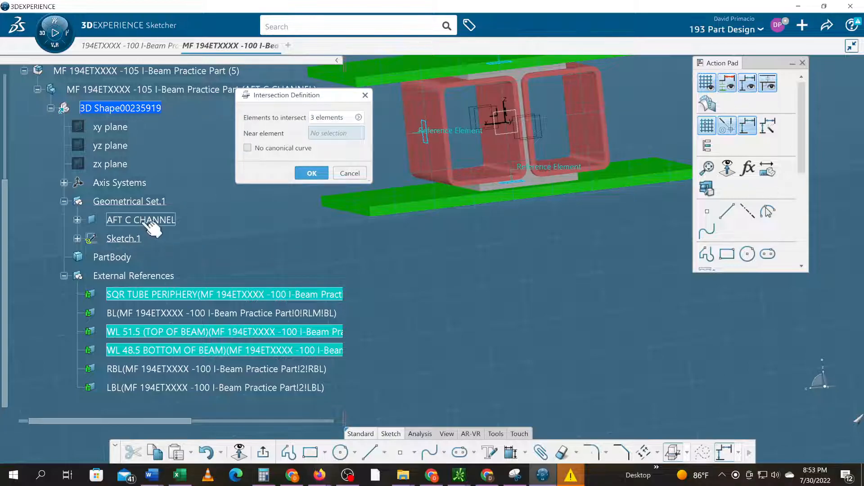
click(153, 228)
click(311, 173)
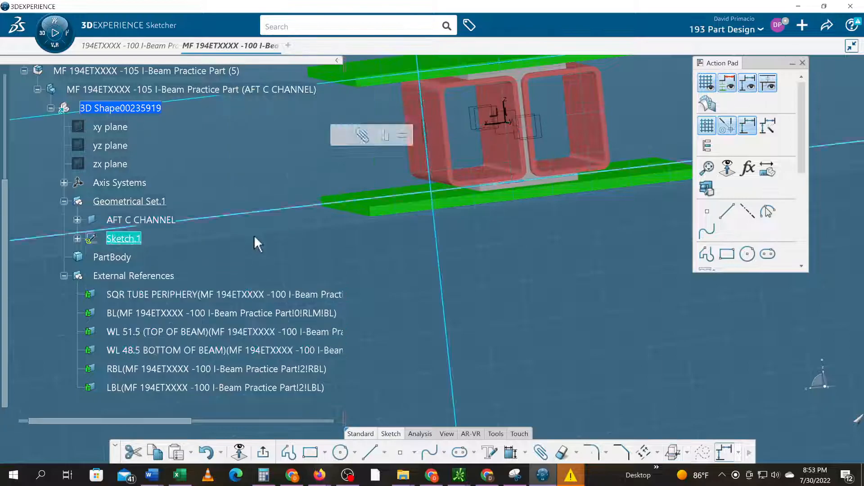
- Trim the vertical tube periphery line and the upper WL 51.5 line to each other at their corner
middle_drag(477, 276, 457, 306)
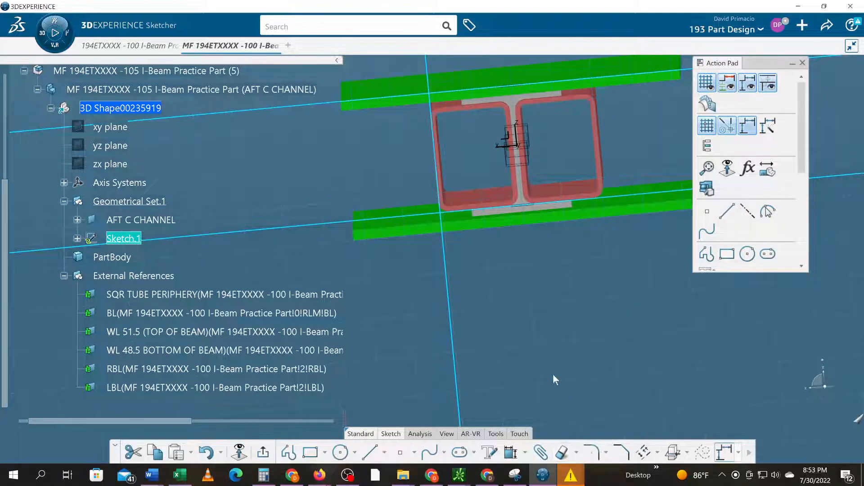
click(576, 452)
click(570, 408)
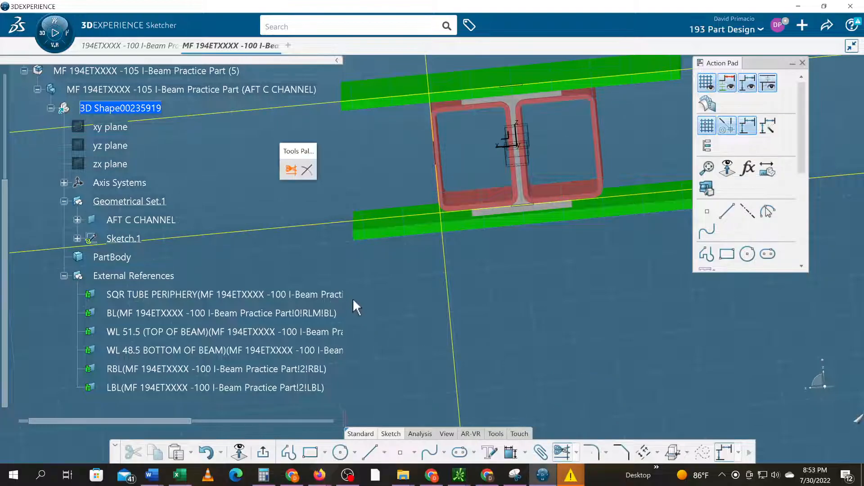
click(450, 316)
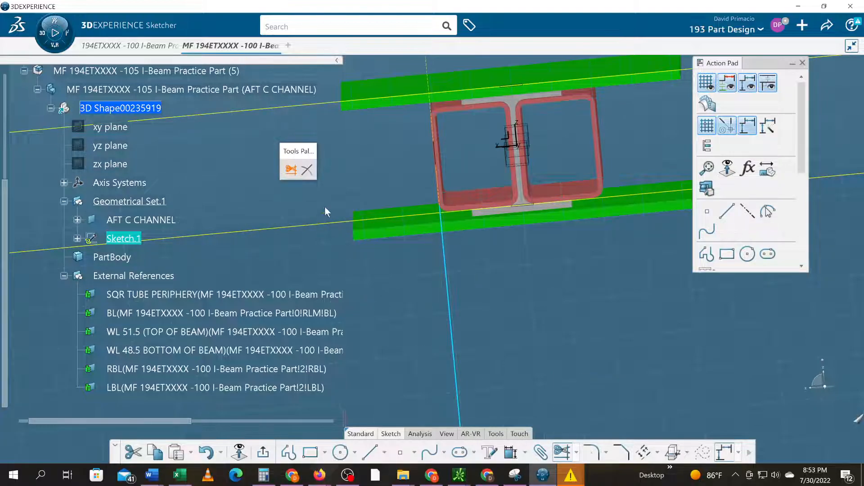
click(305, 107)
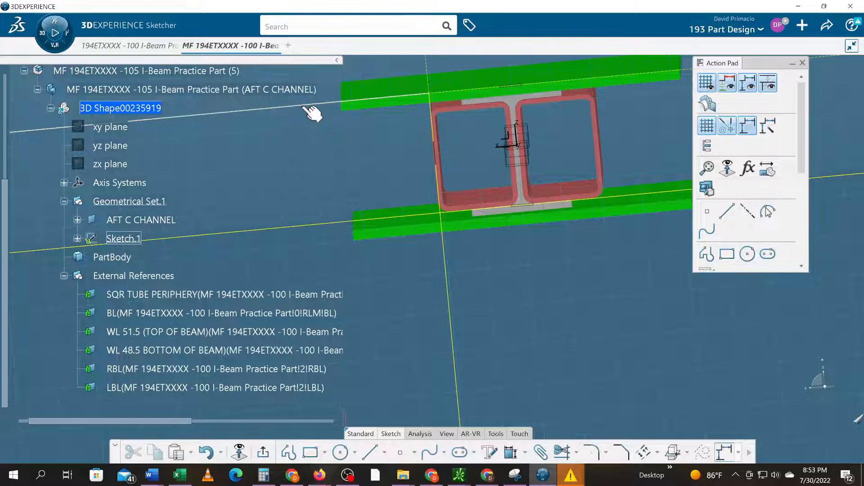
- Trim the lower WL 48.5 line and the vertical tube periphery line to each other, closing the lower web corner
click(286, 228)
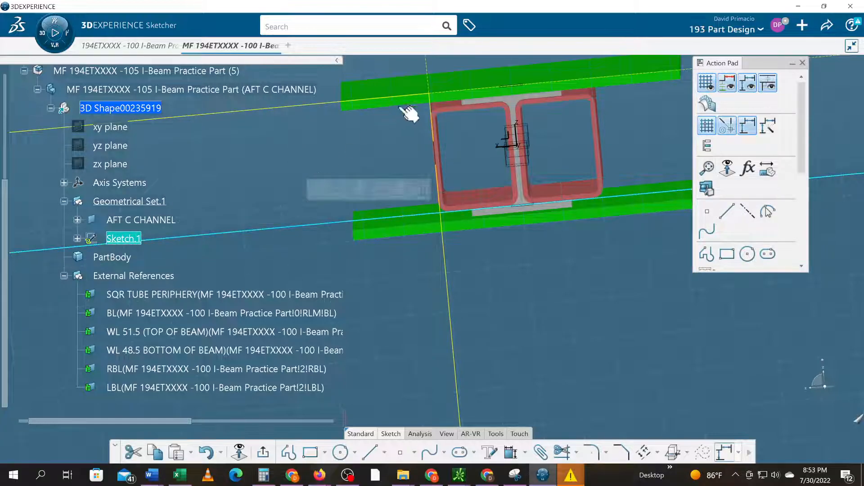
click(429, 110)
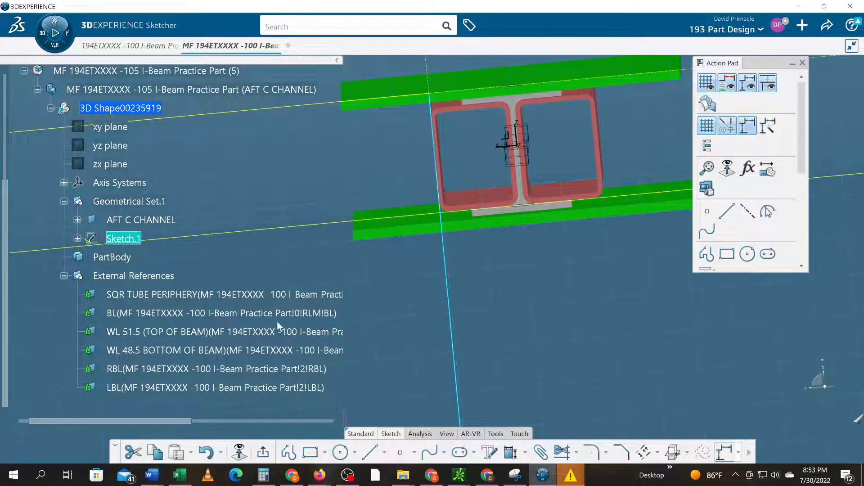
click(407, 285)
mouse_move(407, 286)
middle_down()
mouse_move(472, 325)
mouse_move(464, 325)
mouse_move(498, 354)
middle_up()
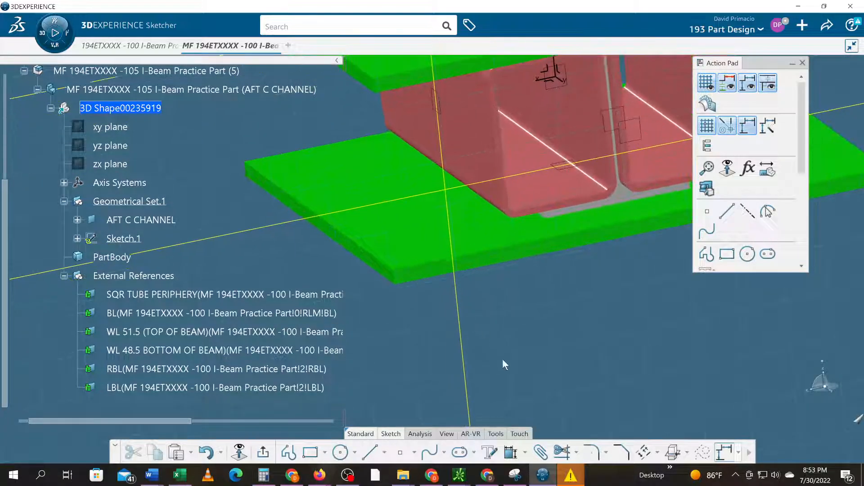
click(563, 453)
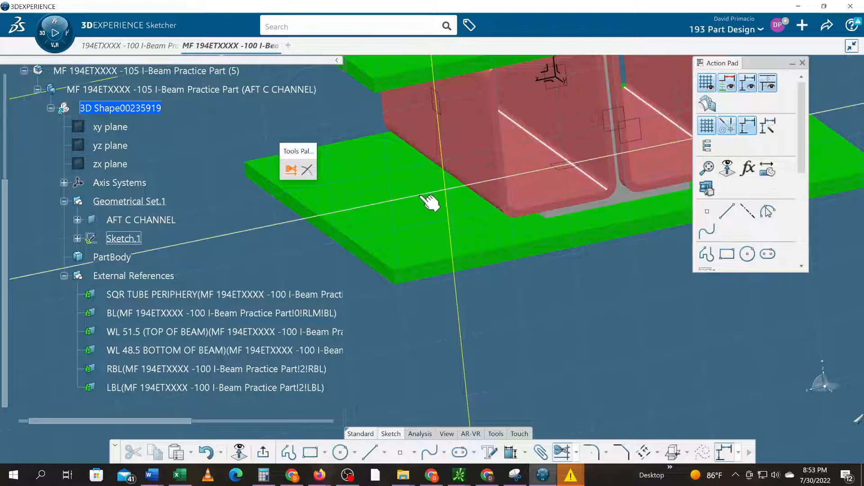
click(437, 182)
click(455, 184)
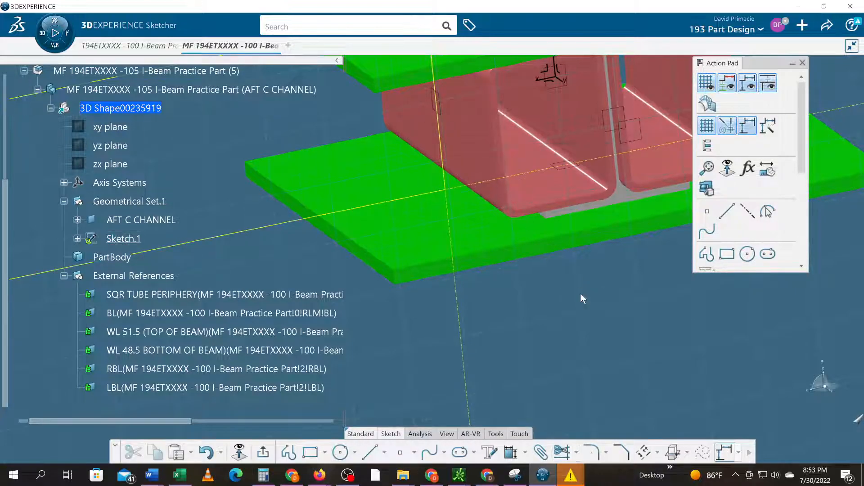
- Run Sketch Analysis and examine the implicit profile's connectivity in the model
click(420, 433)
click(484, 452)
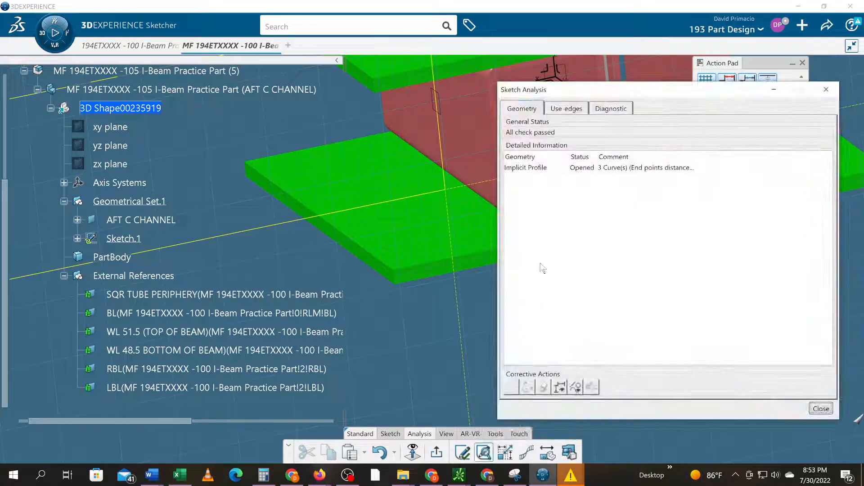
click(515, 170)
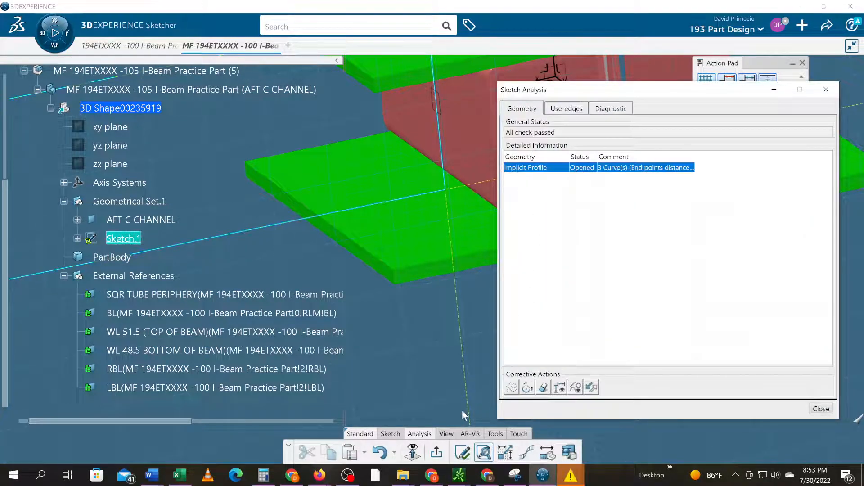
middle_drag(442, 309, 405, 342)
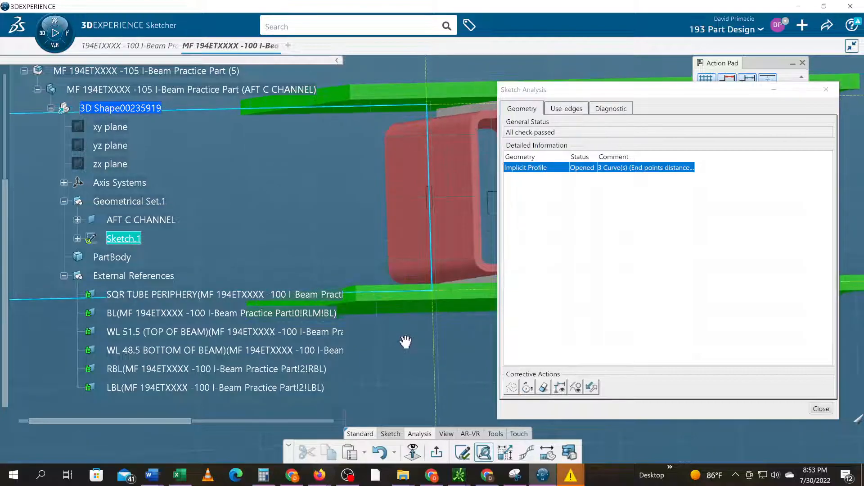
click(820, 408)
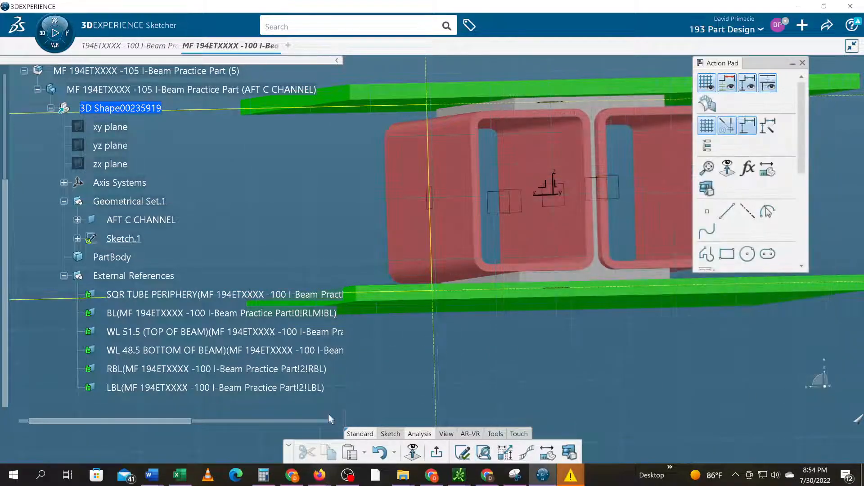
- Offset the vertical web line by 1.25 in, away from the square tubes
middle_drag(480, 349, 469, 353)
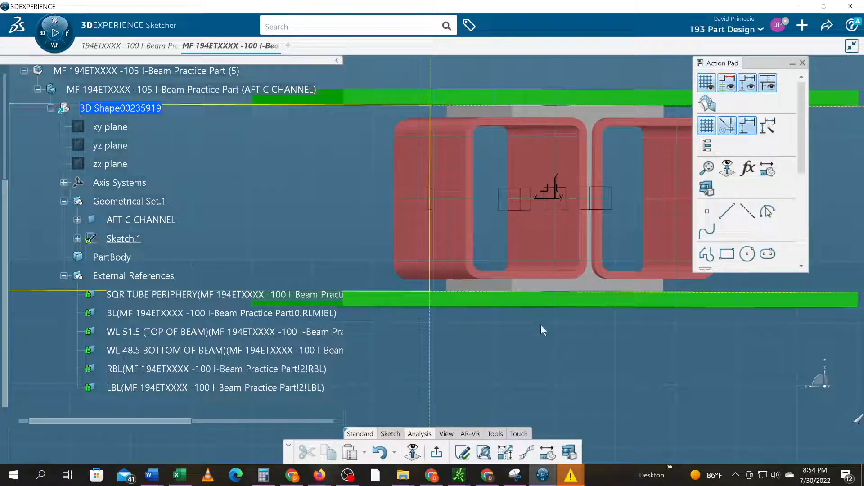
click(431, 229)
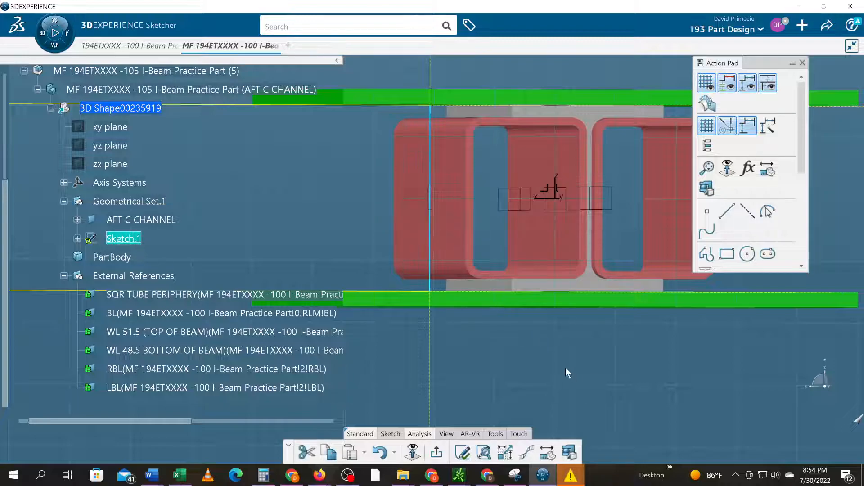
click(390, 434)
click(644, 451)
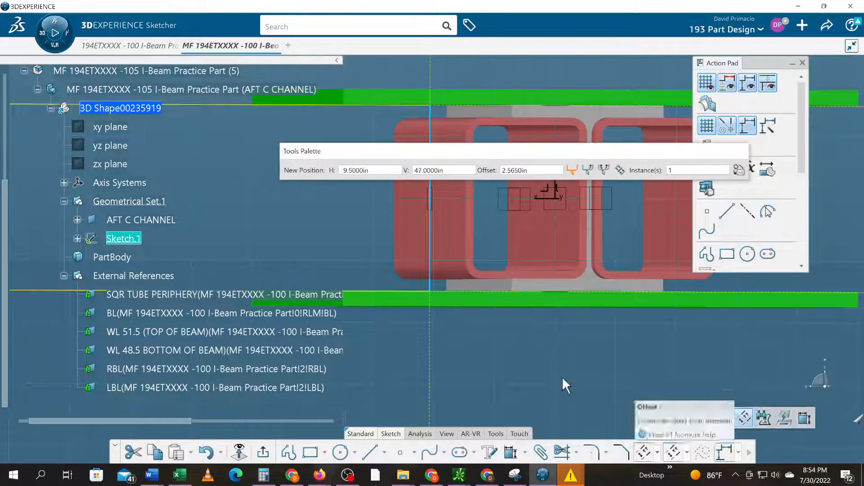
middle_drag(538, 239, 470, 249)
middle_drag(391, 257, 676, 252)
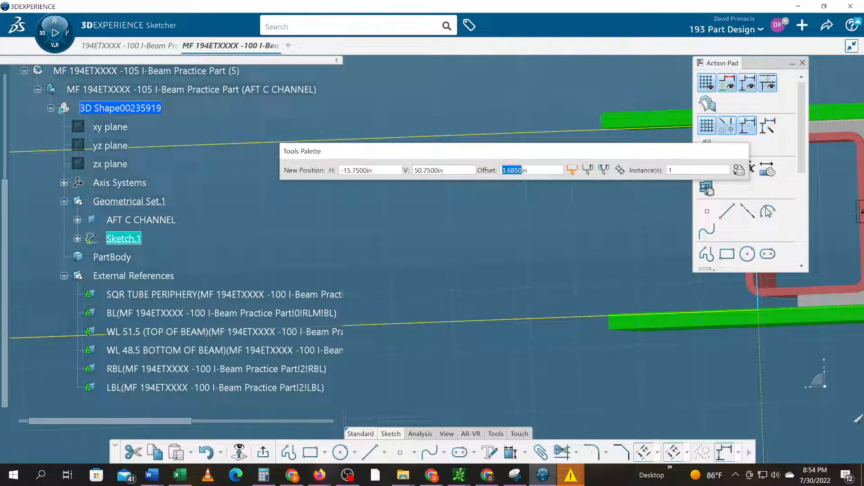
text(1.25)
key(Return)
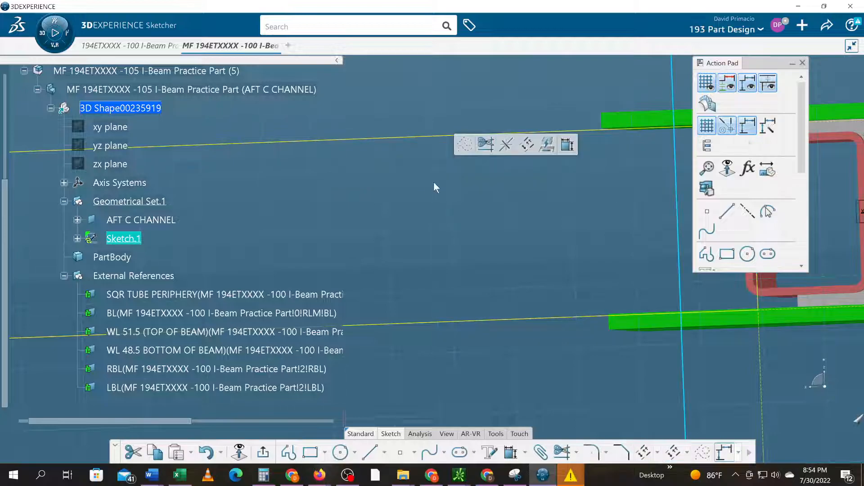
- Trim the upper and lower flange lines against the offset vertical line, keeping the flange portions between it and the web
middle_drag(614, 242, 396, 310)
mouse_move(484, 300)
middle_down()
mouse_move(498, 303)
mouse_move(499, 294)
middle_up()
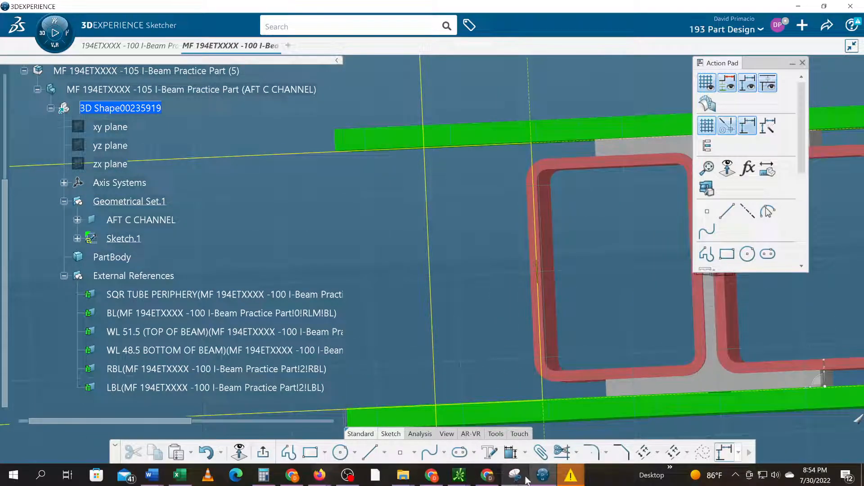
click(563, 452)
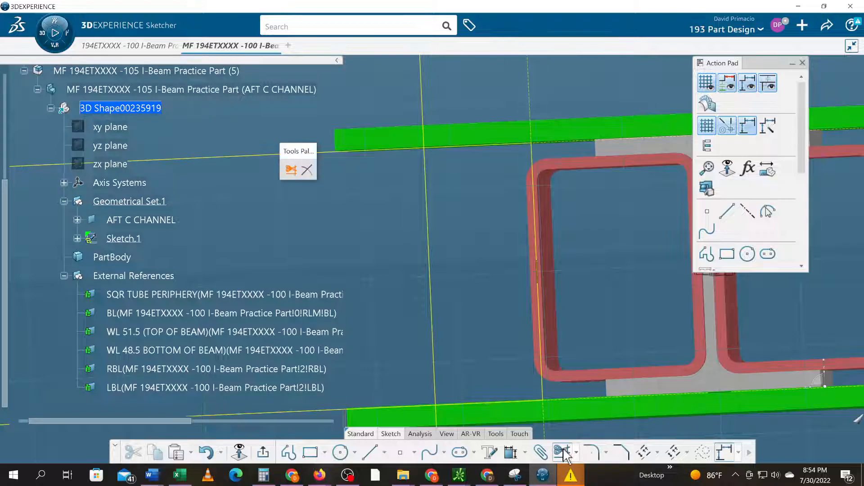
click(428, 272)
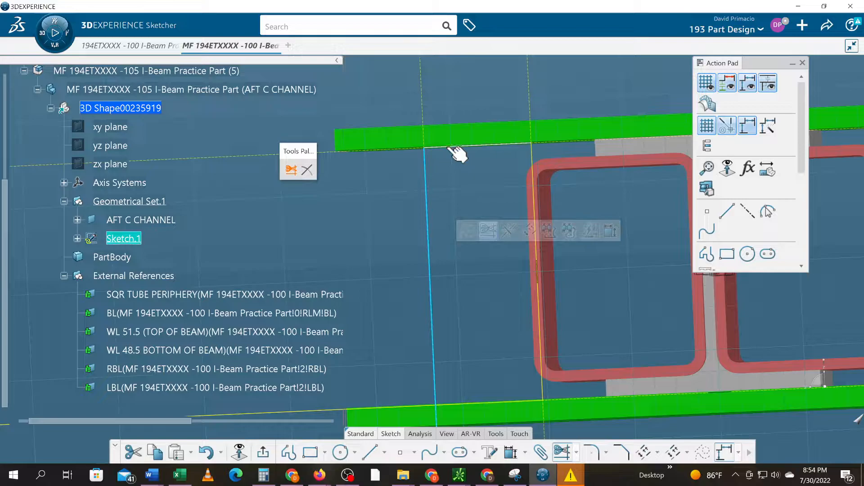
click(449, 148)
middle_drag(460, 303, 470, 243)
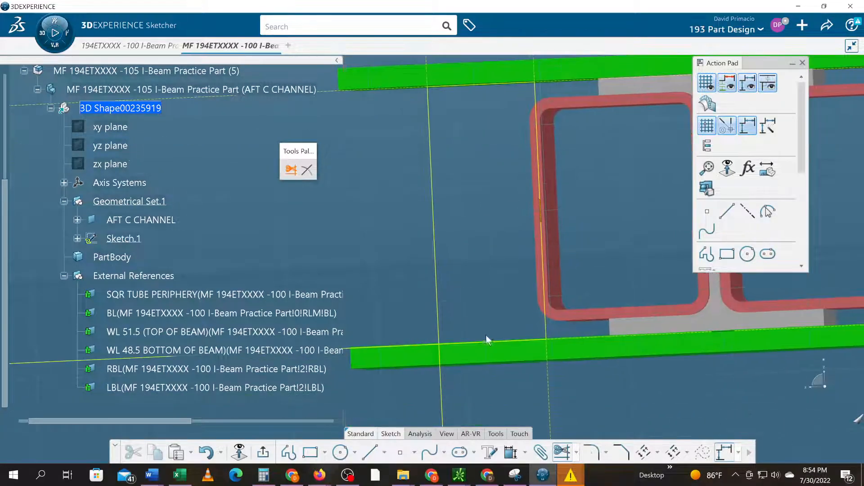
click(498, 349)
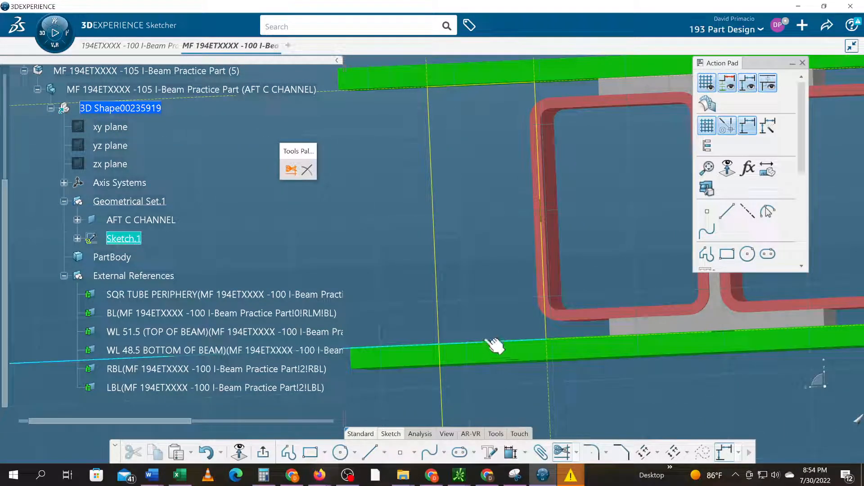
click(439, 297)
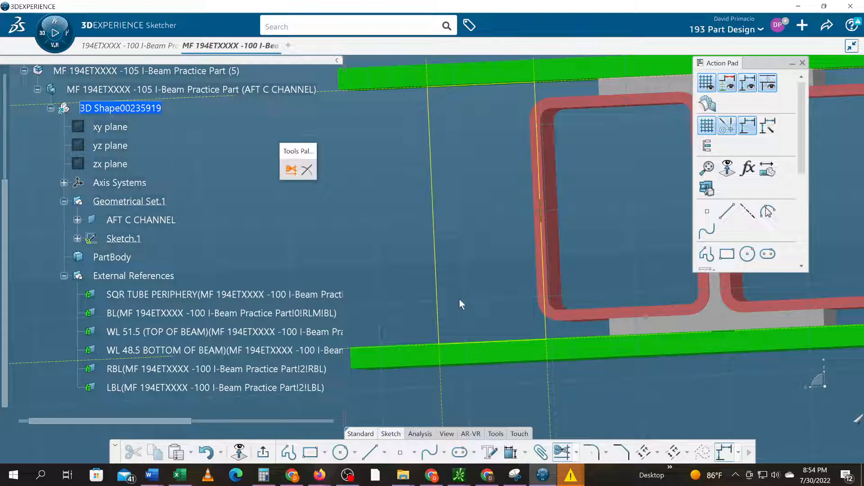
- Delete the trimmed offset line so the C-shaped profile is open at the flange ends
click(438, 286)
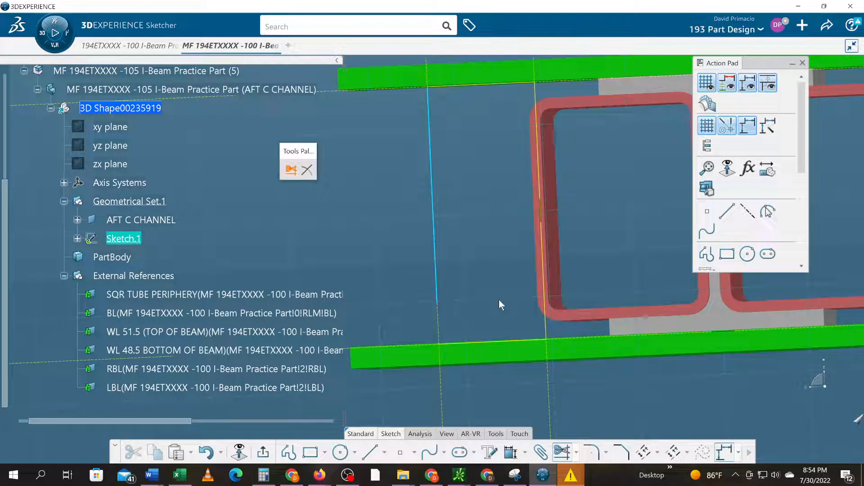
key(Escape)
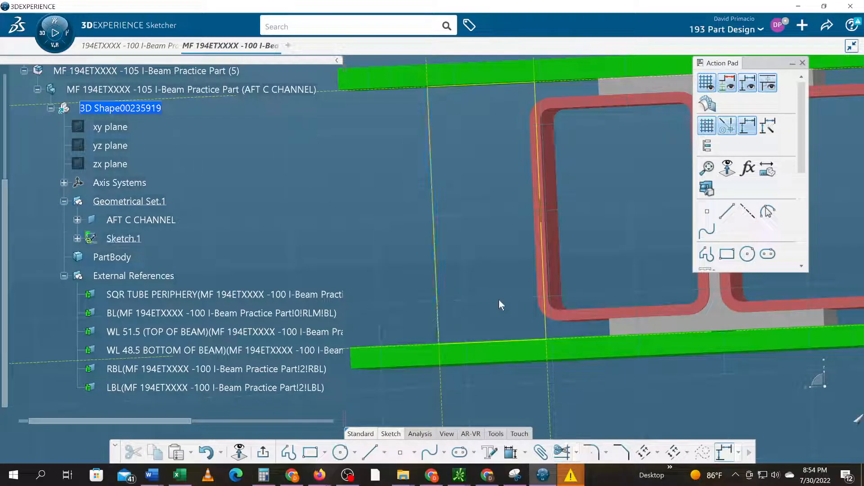
click(435, 280)
key(Delete)
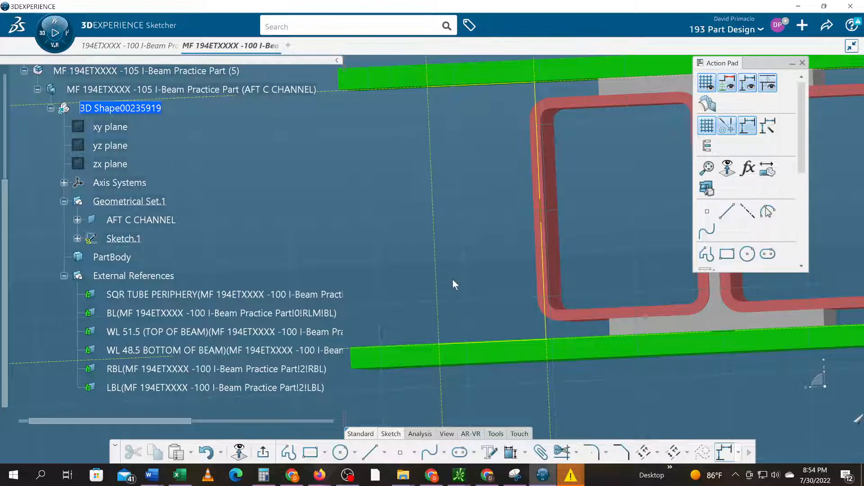
- View the sketch plane squarely and round both web-to-flange corners with a 0.25 in radius
middle_drag(331, 199, 368, 195)
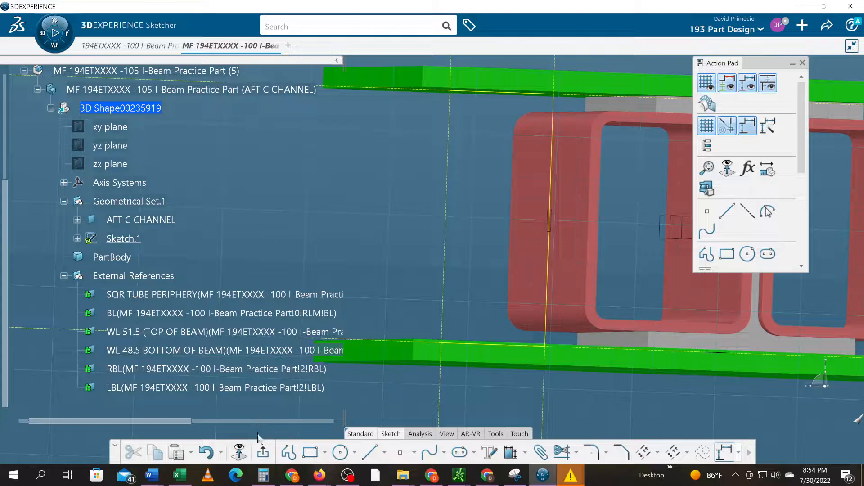
click(239, 451)
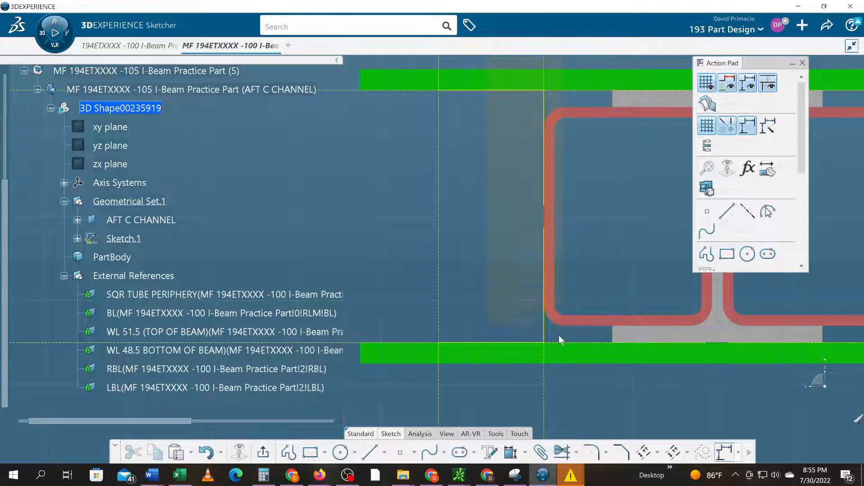
click(567, 378)
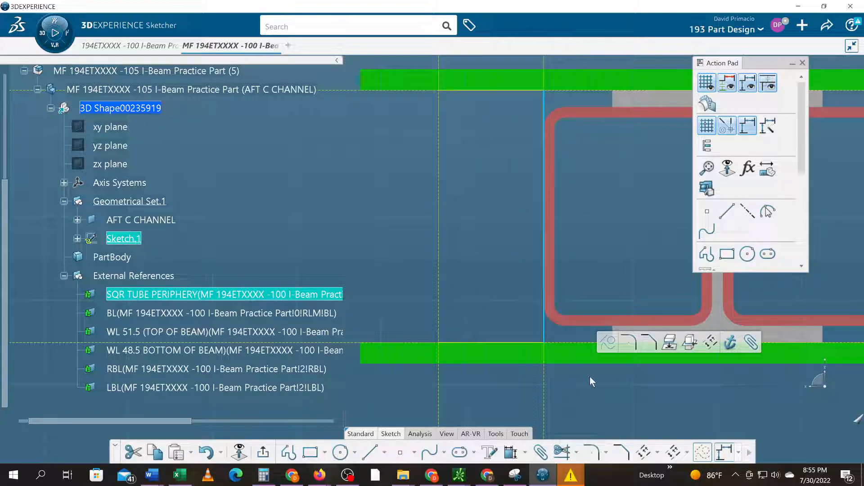
click(591, 451)
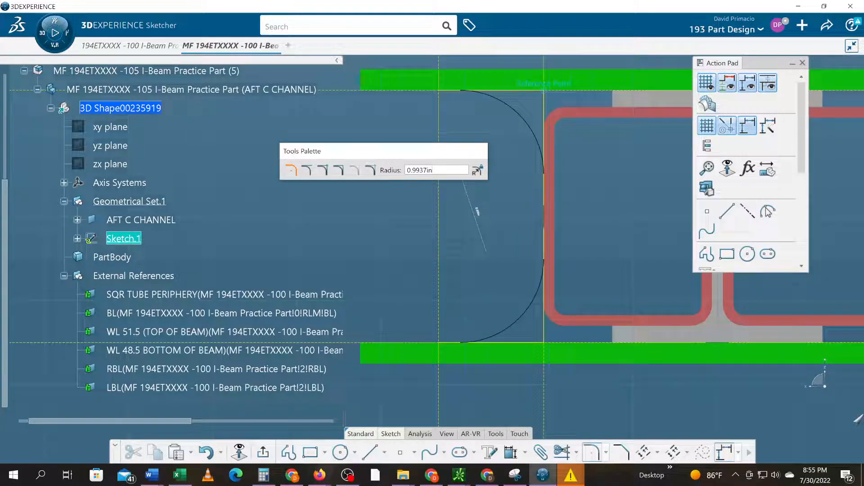
text(0.25)
key(Return)
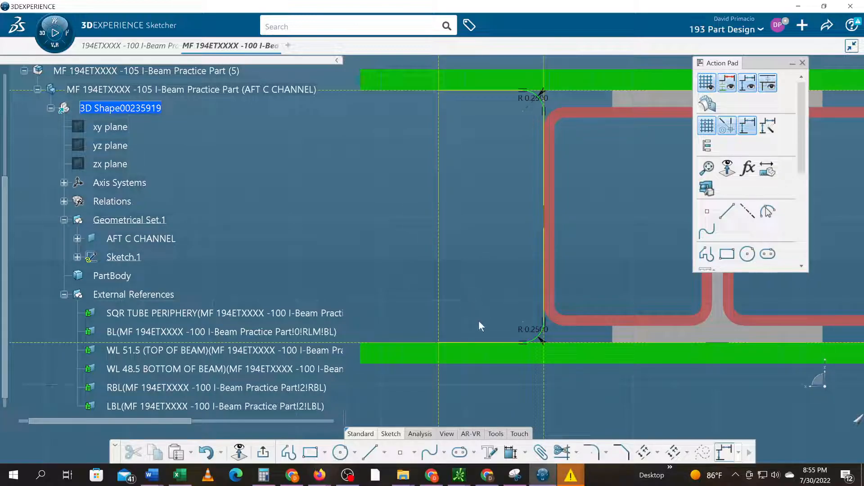
- Select the whole connected C-shaped profile and offset it 0.125 in towards the inside of the channel
right_click(491, 342)
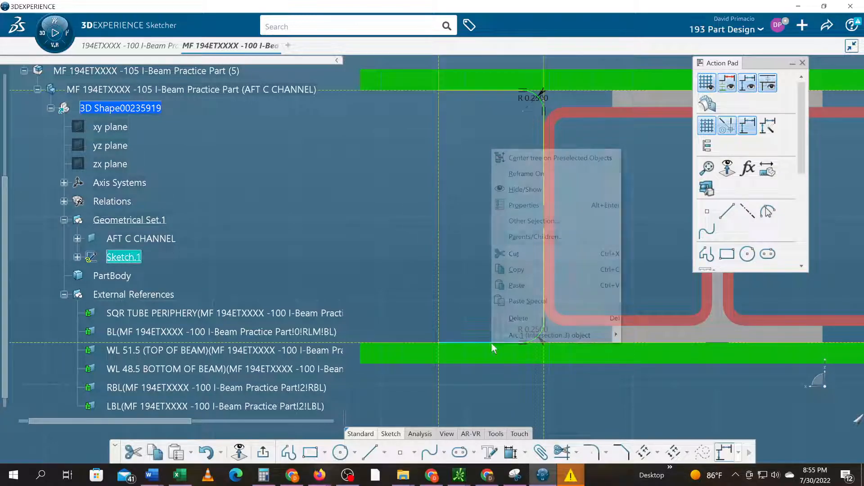
mouse_move(503, 337)
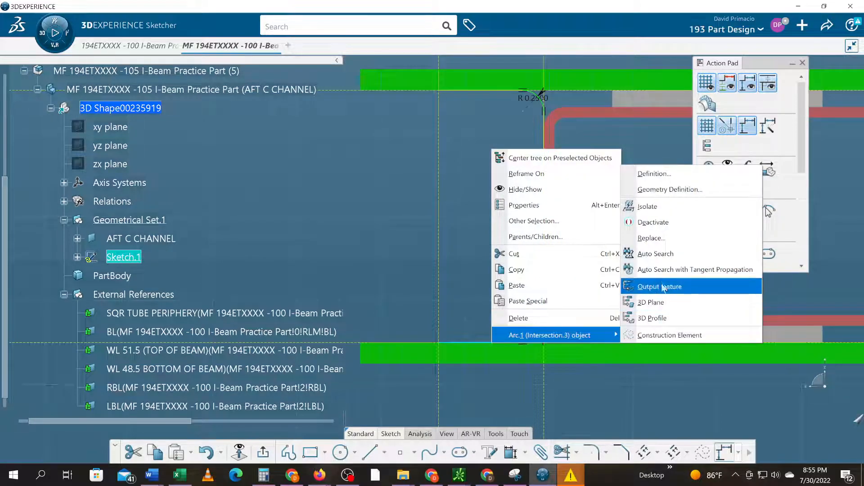
click(666, 254)
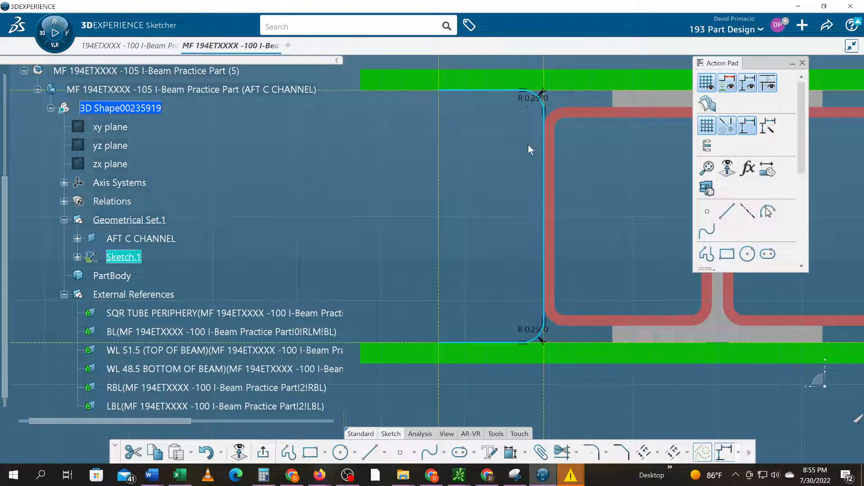
click(673, 452)
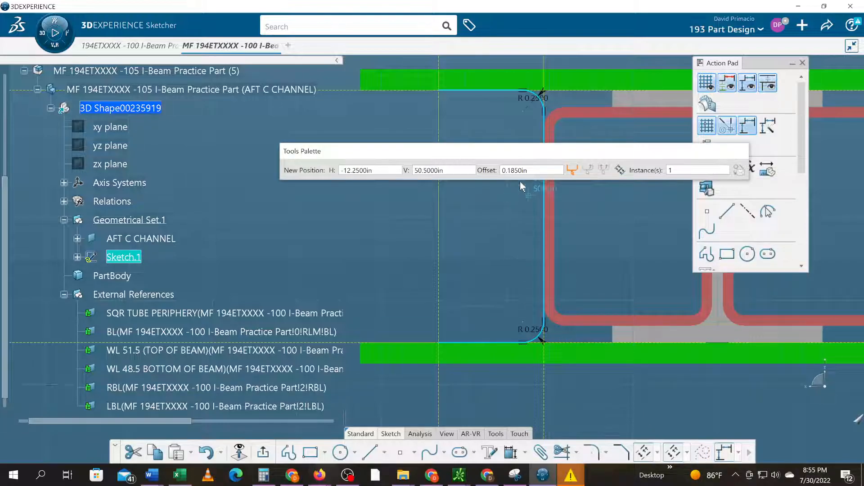
text(.125)
key(Return)
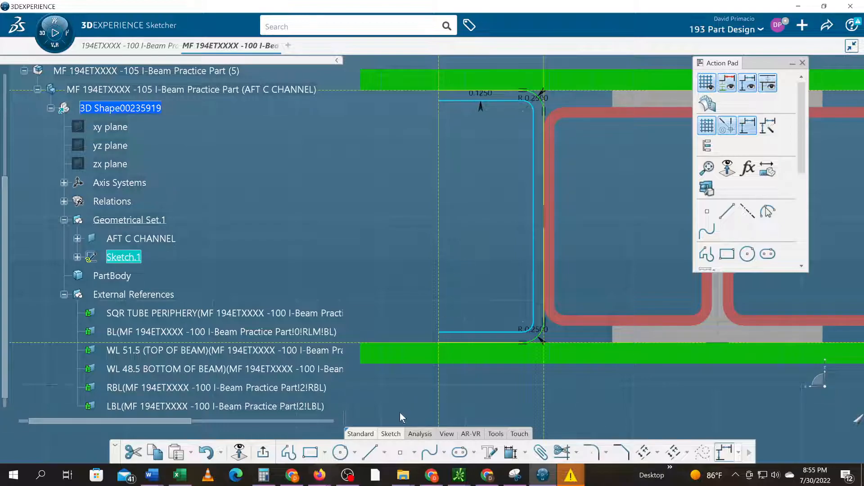
- Run Sketch Analysis to check whether the outer and inner C profiles are open or closed
click(419, 434)
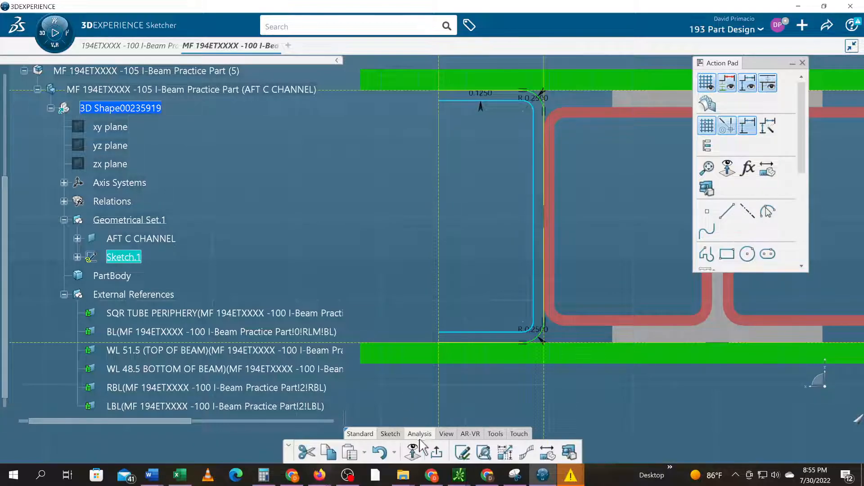
click(483, 452)
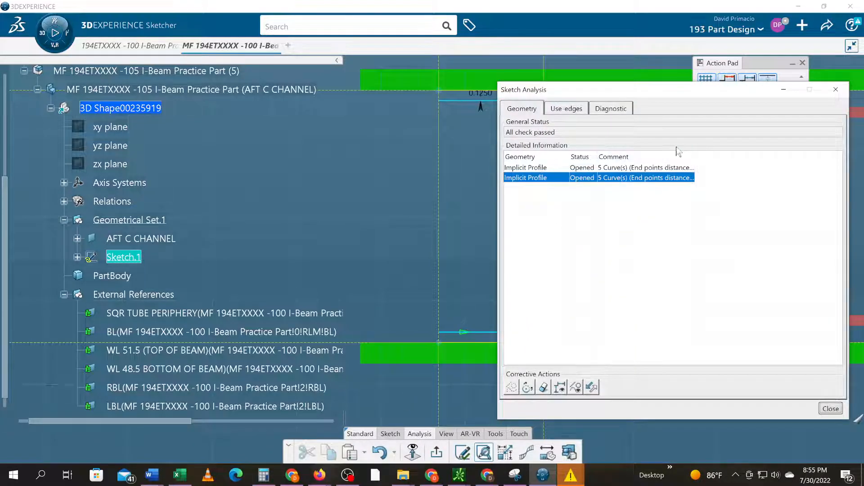
click(835, 92)
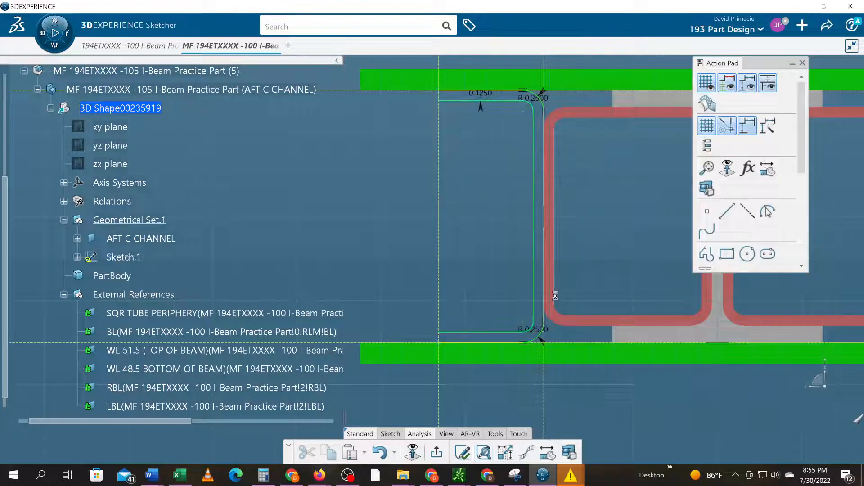
- Draw a 0.125 in vertical line closing the end of the lower flange between the inner and outer profiles
click(390, 433)
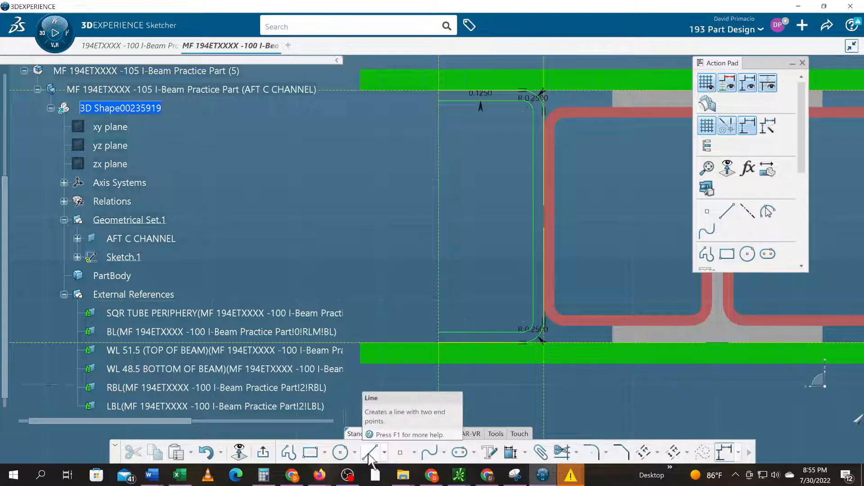
click(370, 452)
scroll(453, 353, up, 3)
mouse_move(463, 362)
middle_down()
mouse_move(425, 284)
mouse_move(425, 248)
middle_up()
mouse_move(405, 388)
middle_down()
mouse_move(413, 322)
mouse_move(449, 281)
middle_up()
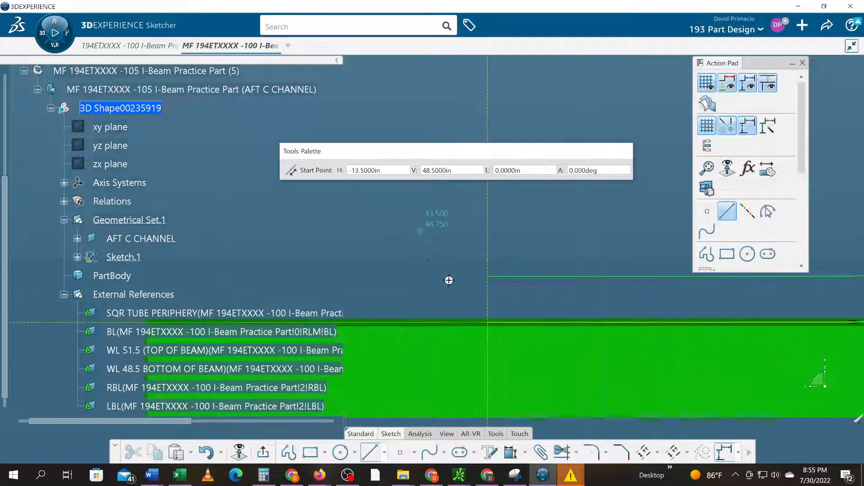
click(478, 279)
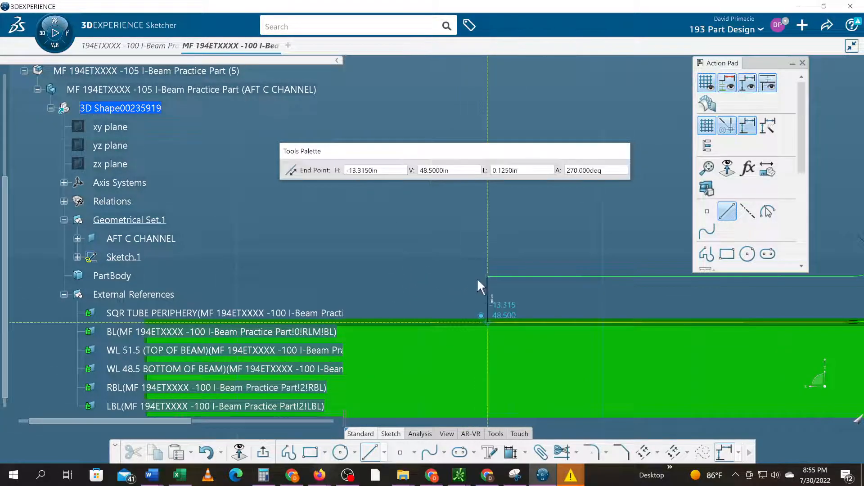
click(483, 315)
- Close the end of the upper flange with a 0.125 in vertical line between the outer and inner profiles
middle_drag(449, 266, 437, 286)
middle_drag(420, 189, 421, 431)
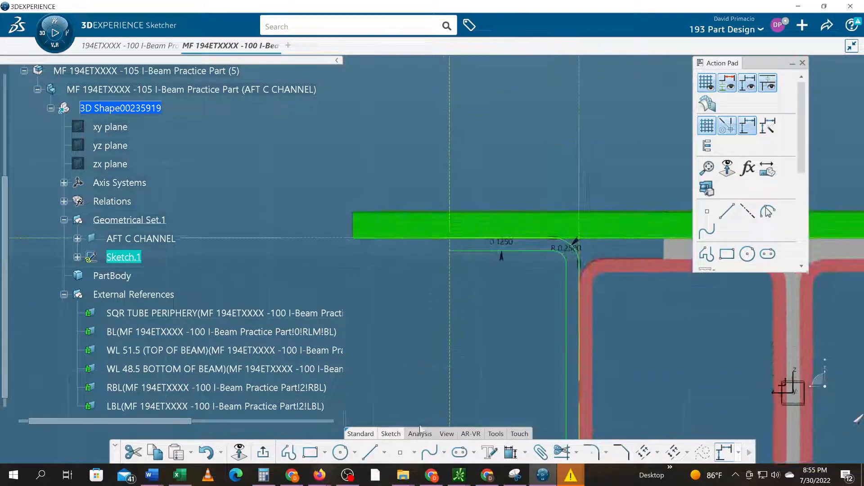
mouse_move(419, 368)
middle_down()
mouse_move(420, 288)
mouse_move(357, 377)
middle_up()
click(379, 450)
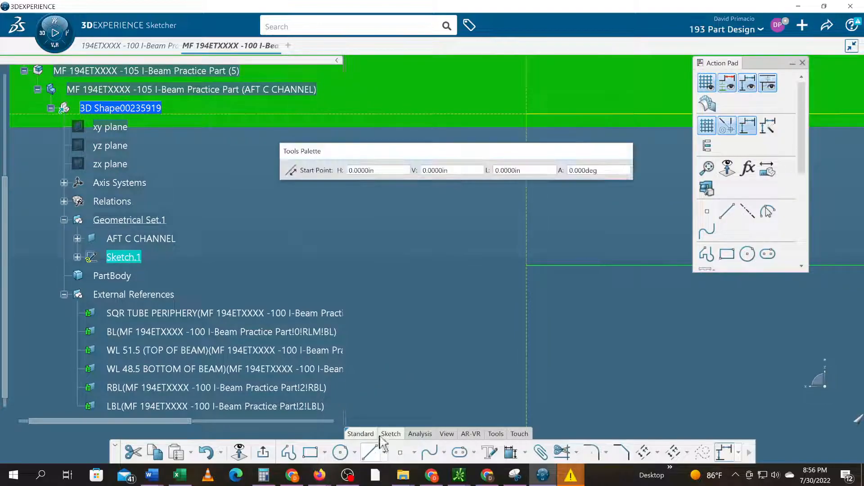
click(526, 115)
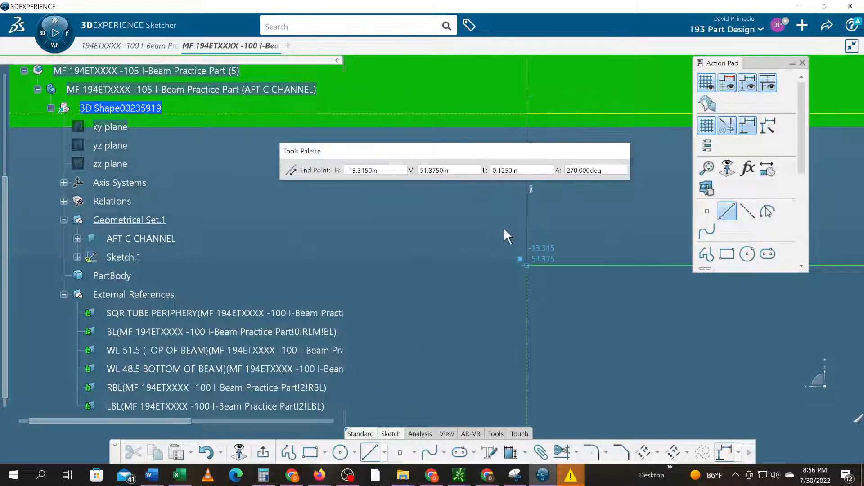
click(526, 265)
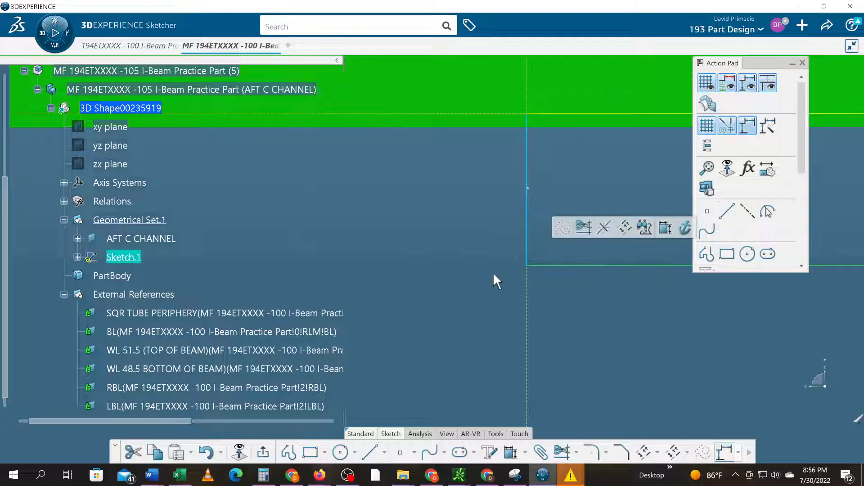
- Check the sketch with Sketch Analysis for profile closure and with Sketch Solving Status for its constraint state
click(419, 434)
click(484, 452)
scroll(425, 306, down, 5)
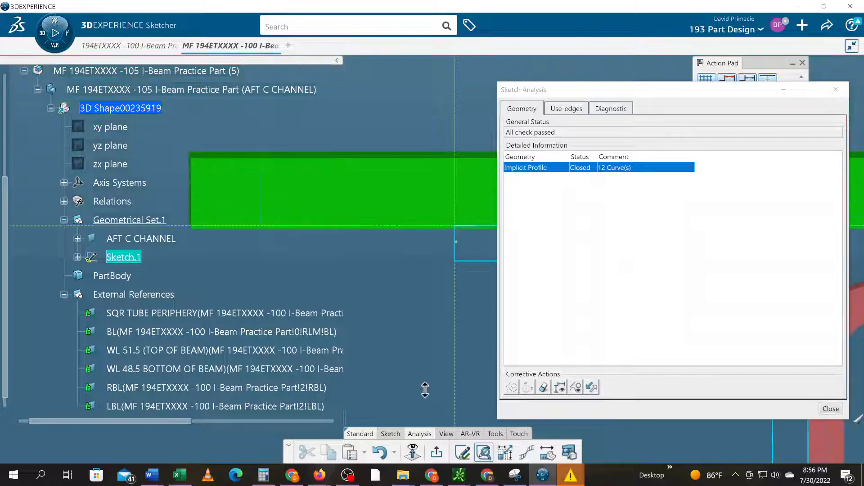
mouse_move(442, 368)
middle_down()
mouse_move(399, 295)
mouse_move(405, 320)
mouse_move(464, 302)
mouse_move(469, 291)
middle_up()
click(830, 408)
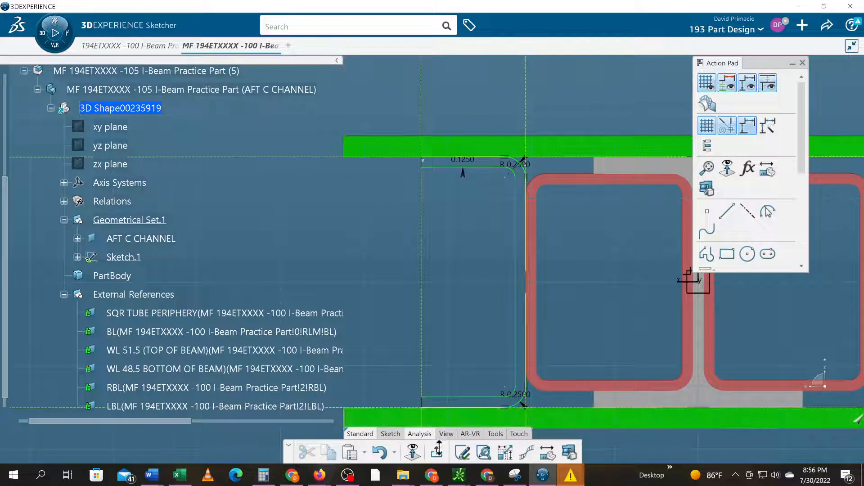
click(462, 452)
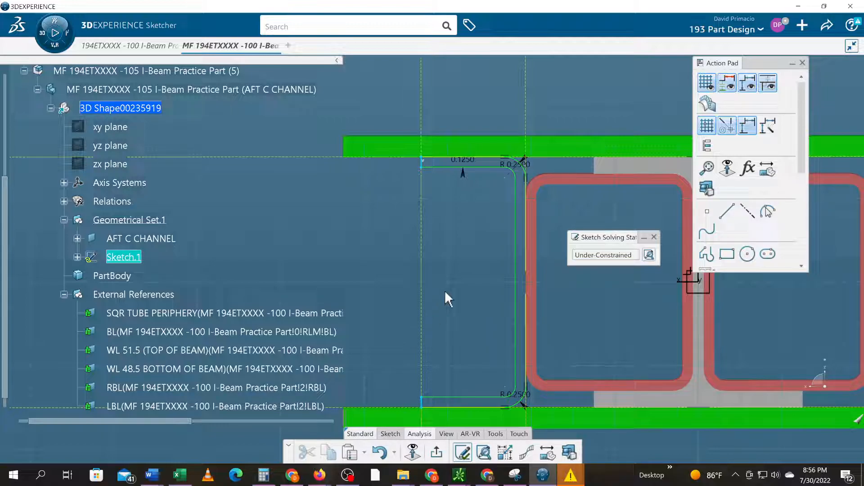
click(655, 237)
middle_drag(481, 303, 477, 282)
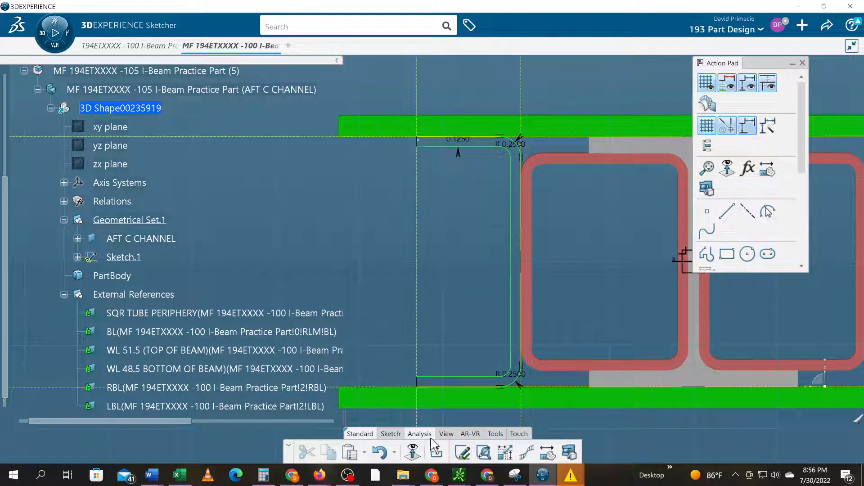
- Dimension the lower flange's end line at 0.125 in
click(391, 434)
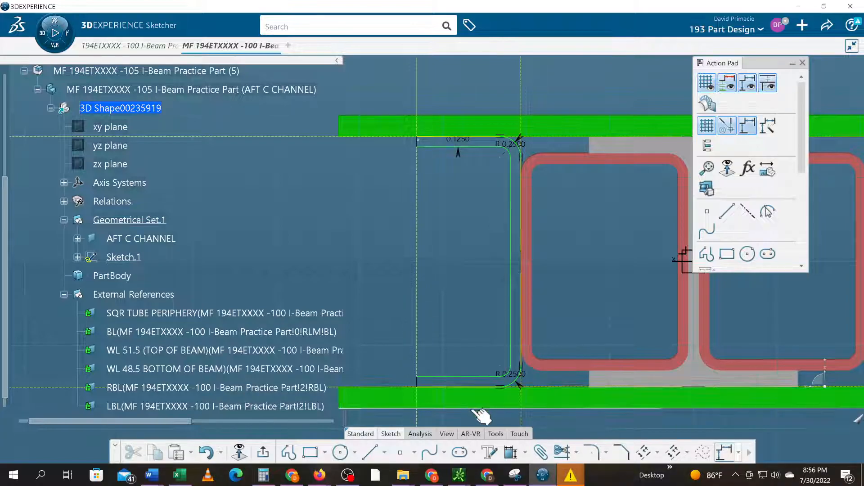
click(511, 453)
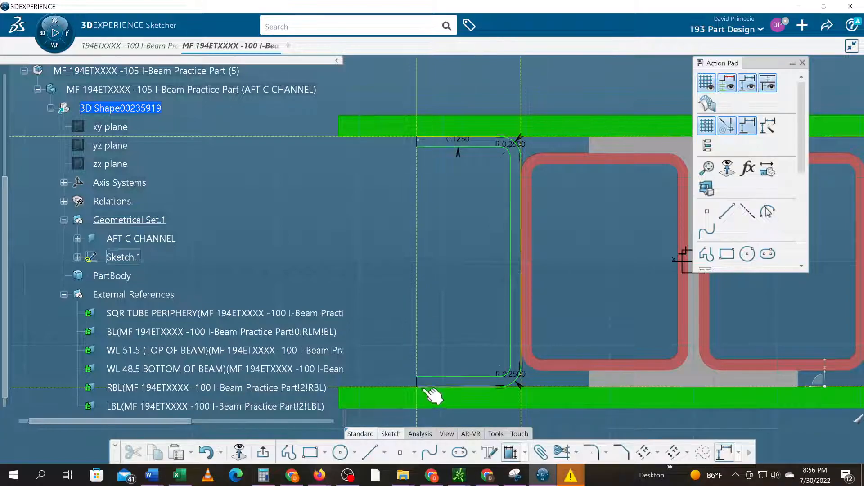
click(417, 381)
click(389, 330)
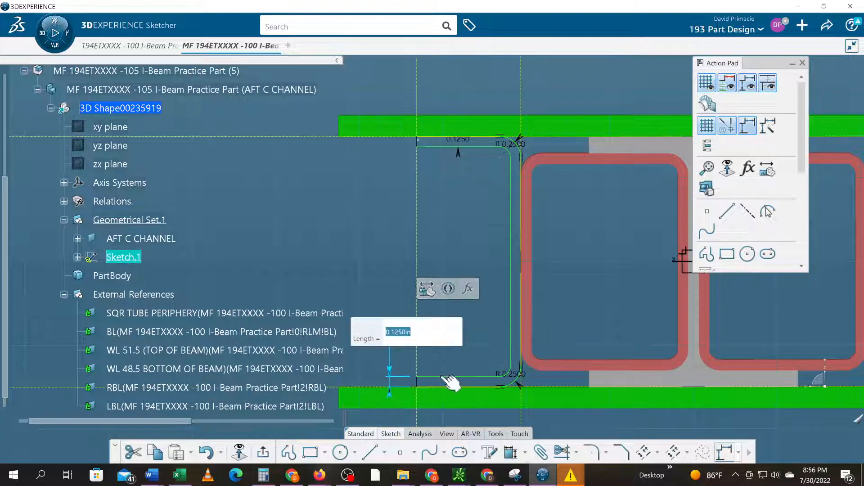
key(Return)
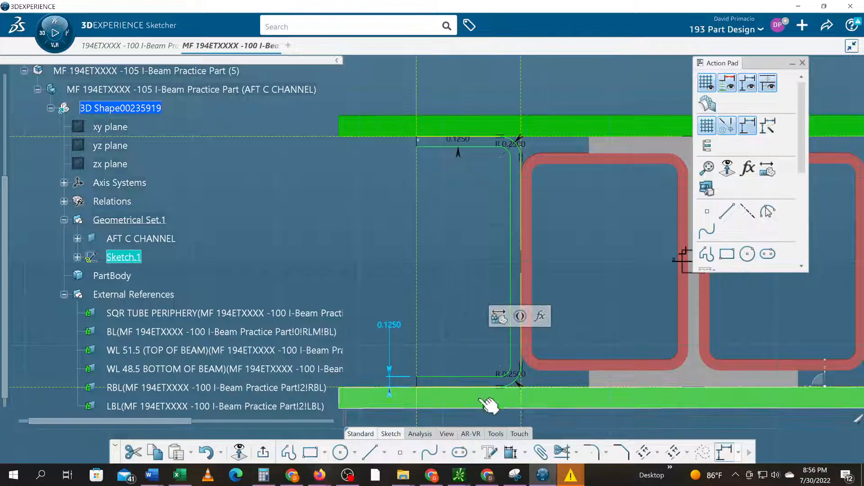
click(453, 342)
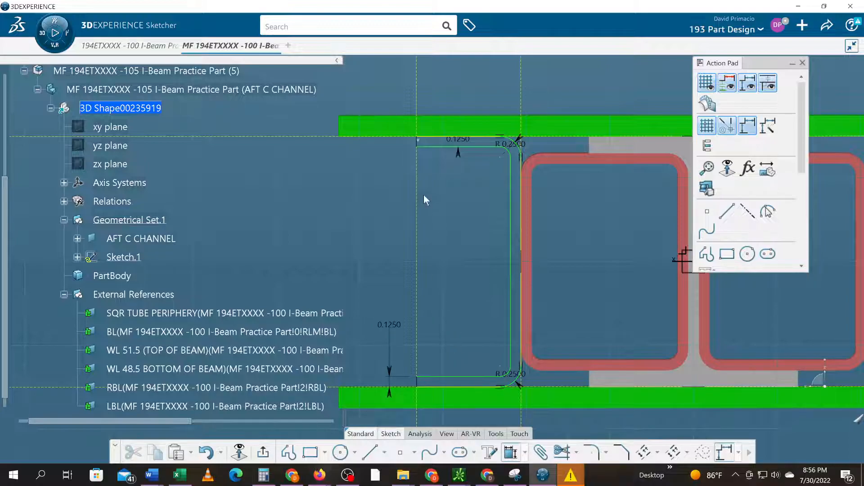
- Try to dimension the upper flange's end line at 0.125 in, and undo it
click(422, 145)
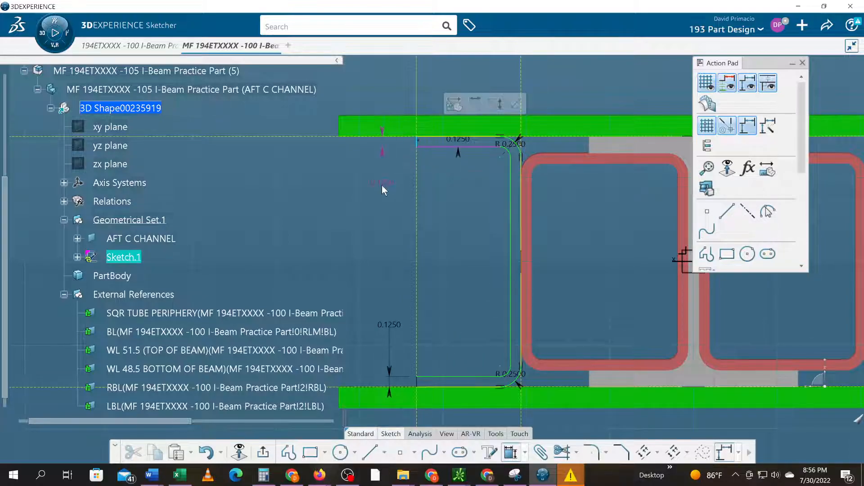
click(382, 184)
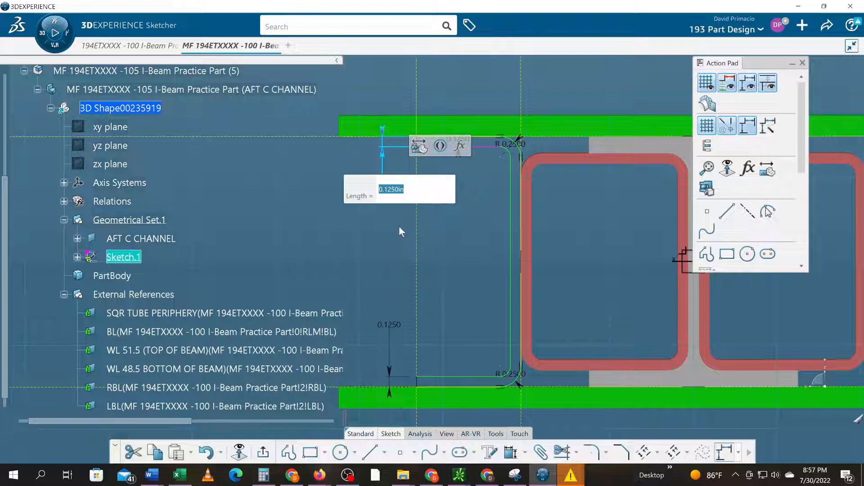
key(Return)
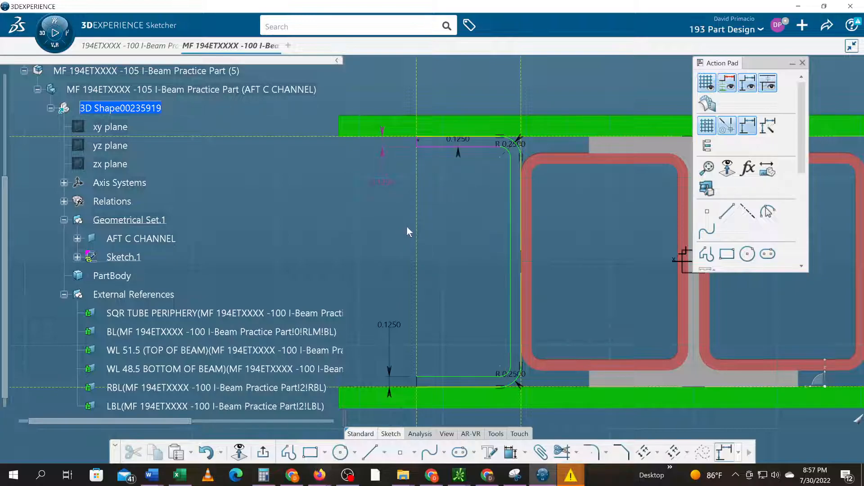
key(ctrl+z)
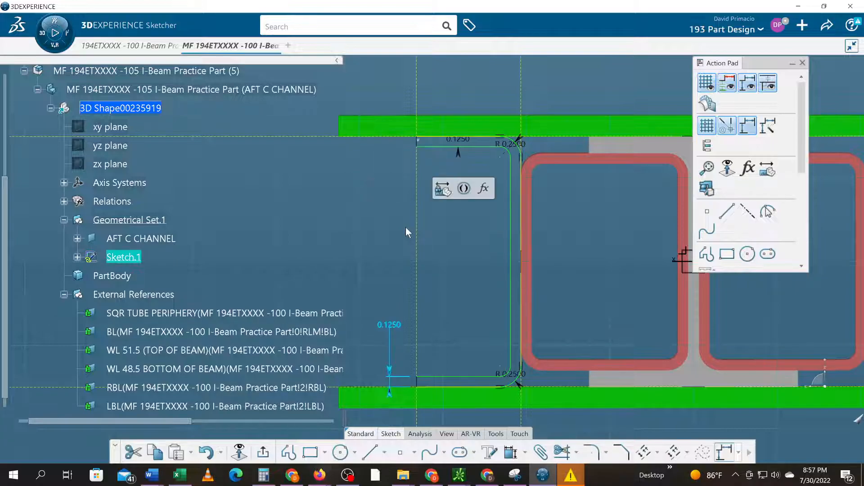
click(392, 224)
- Constrain the lower flange's end line to be vertical and delete its 0.125 in length dimension
mouse_move(393, 216)
middle_down()
mouse_move(387, 223)
mouse_move(396, 235)
middle_up()
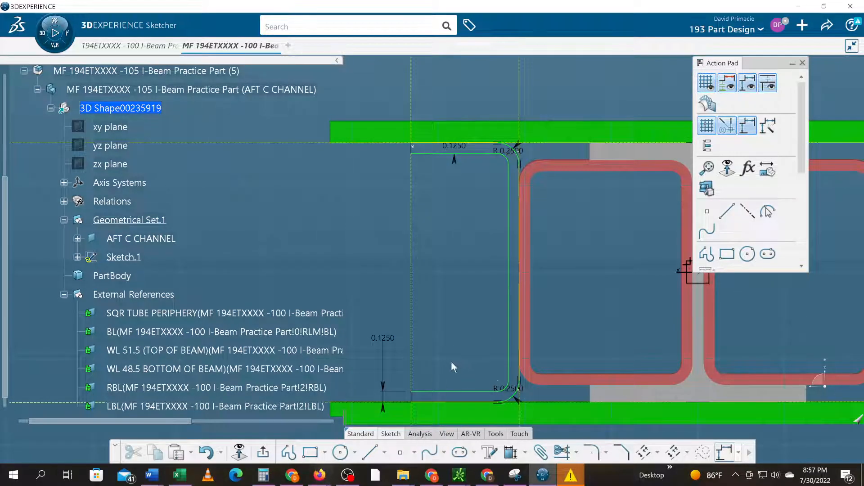
middle_drag(452, 355, 440, 241)
right_click(389, 321)
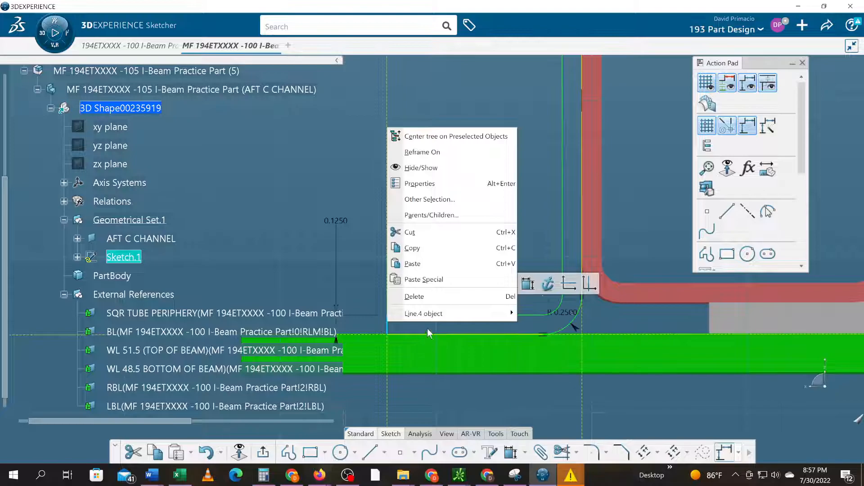
mouse_move(427, 319)
click(525, 360)
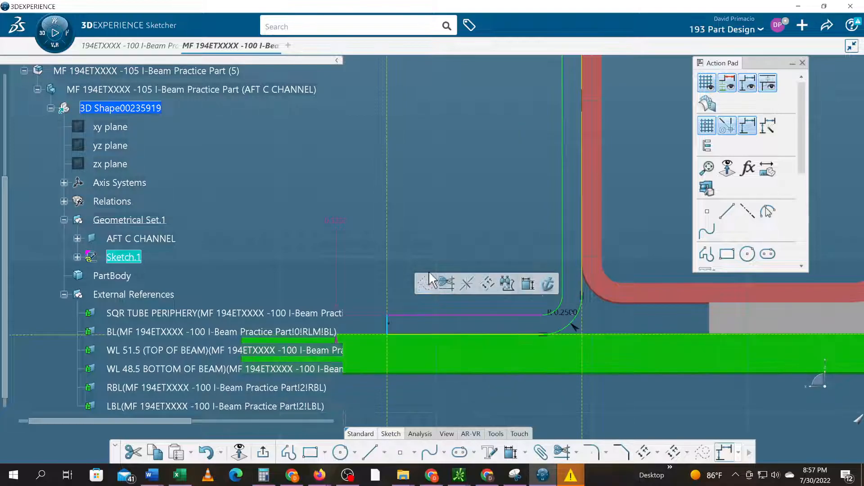
click(391, 257)
click(344, 223)
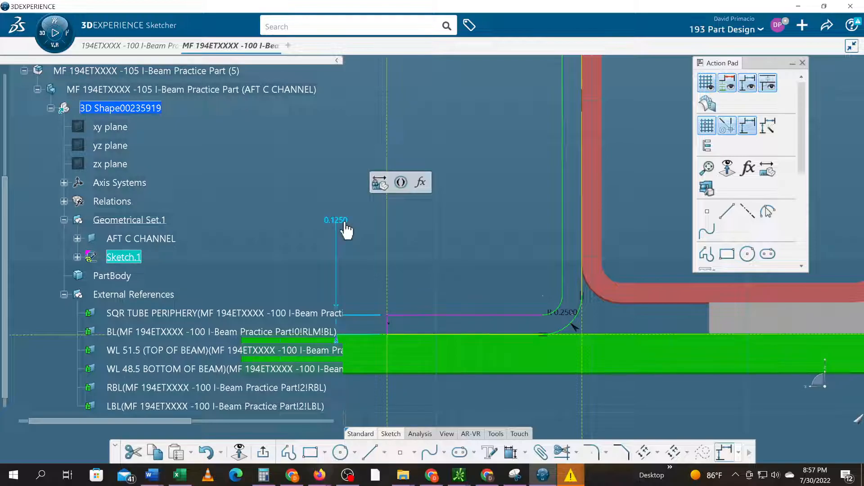
key(Delete)
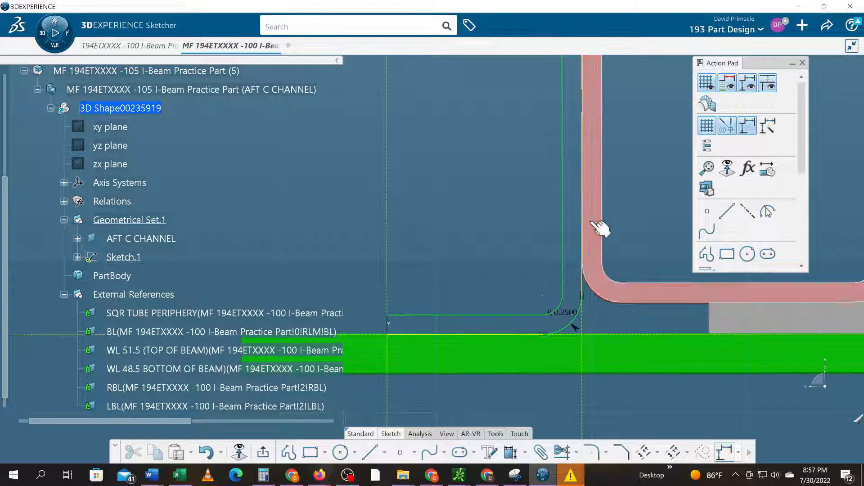
- Dimension the distance between the channel web's outer line and the lower flange's end line at 1.25 in
mouse_move(515, 229)
ctrl+middle_down()
mouse_move(519, 256)
mouse_move(518, 247)
ctrl+middle_up()
click(510, 452)
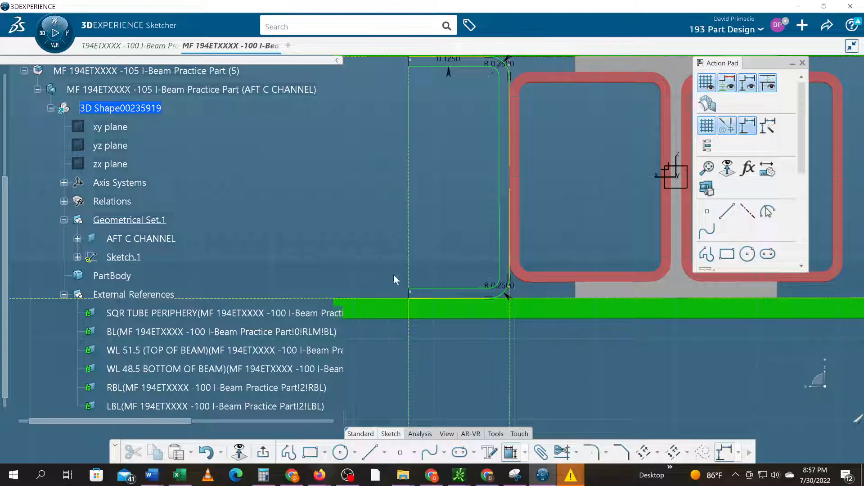
click(509, 267)
mouse_move(386, 278)
middle_down()
mouse_move(389, 284)
mouse_move(388, 263)
mouse_move(387, 297)
middle_up()
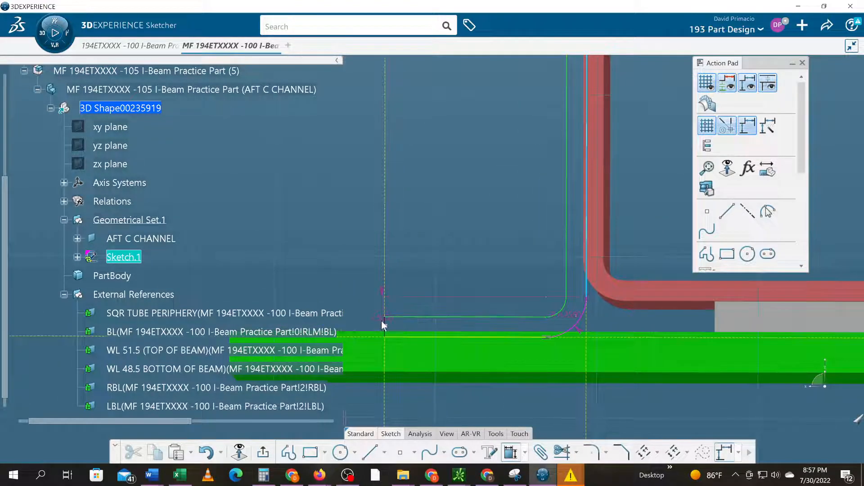
click(382, 320)
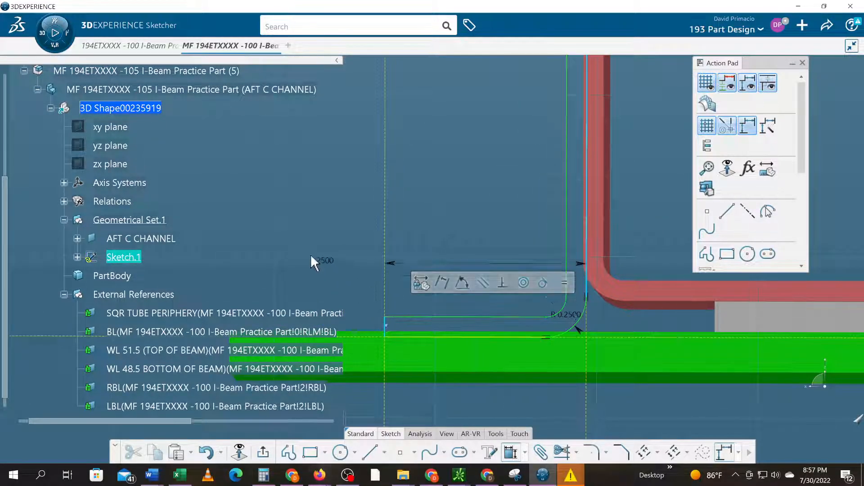
click(274, 247)
key(Return)
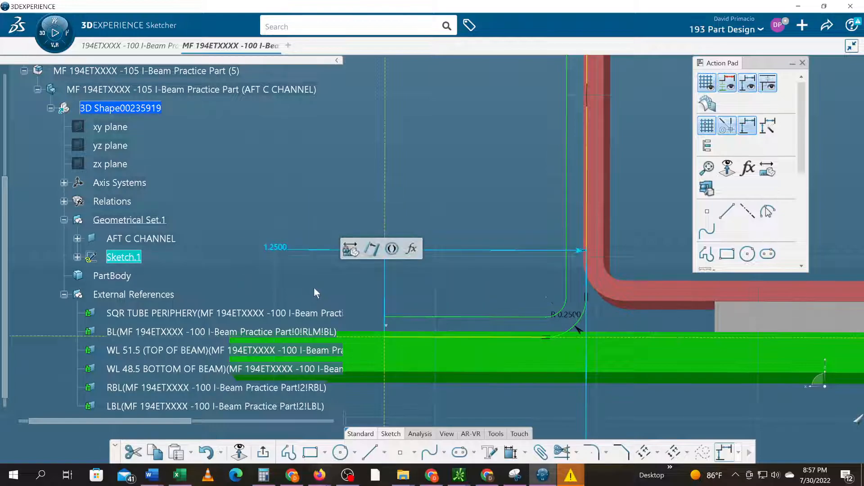
click(326, 297)
- Check the constraint state of the sketch with Sketch Solving Status
mouse_move(326, 296)
middle_down()
mouse_move(331, 281)
mouse_move(346, 310)
middle_up()
click(241, 454)
mouse_move(468, 358)
middle_down()
mouse_move(467, 349)
mouse_move(488, 394)
mouse_move(446, 426)
middle_up()
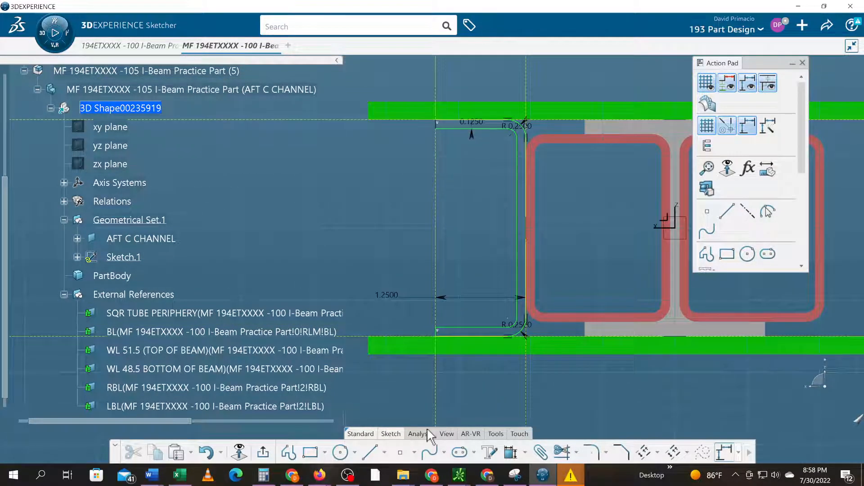
click(429, 435)
click(463, 452)
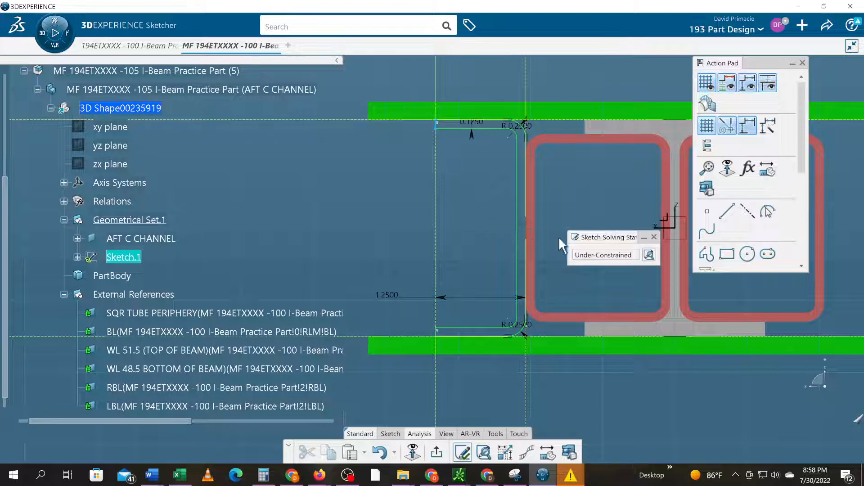
click(390, 433)
click(508, 455)
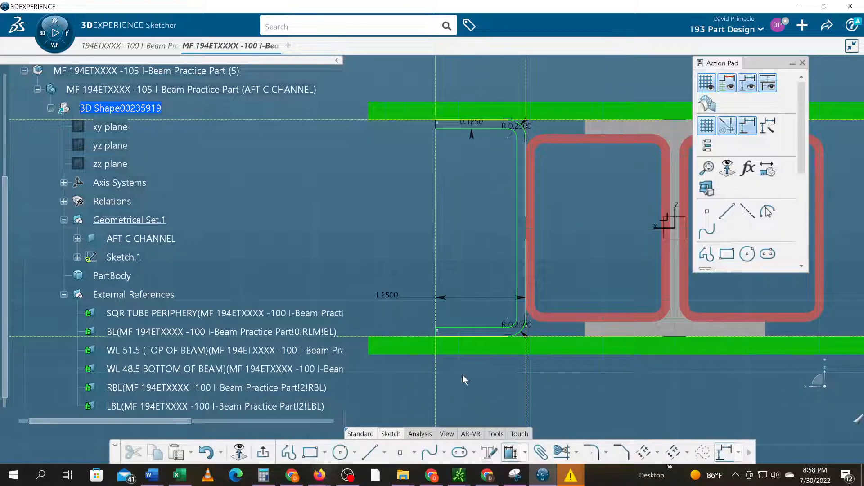
mouse_move(384, 247)
middle_down()
mouse_move(385, 281)
mouse_move(382, 266)
middle_up()
middle_drag(420, 227, 432, 226)
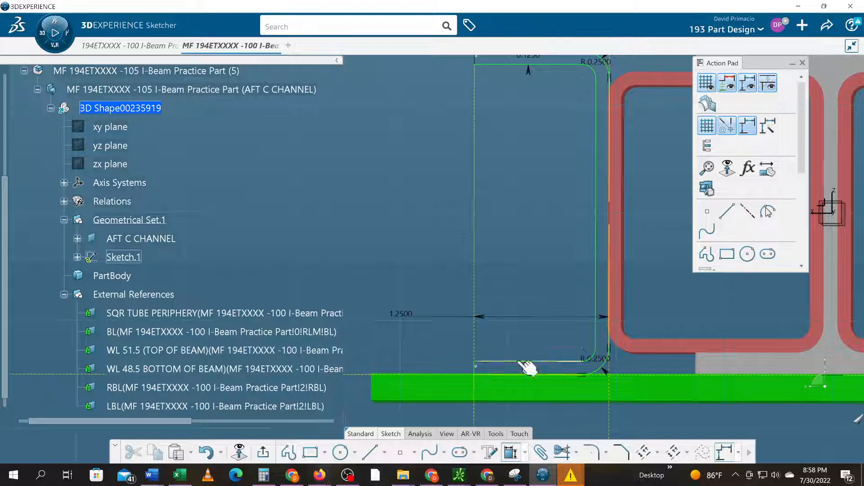
middle_drag(394, 238, 395, 285)
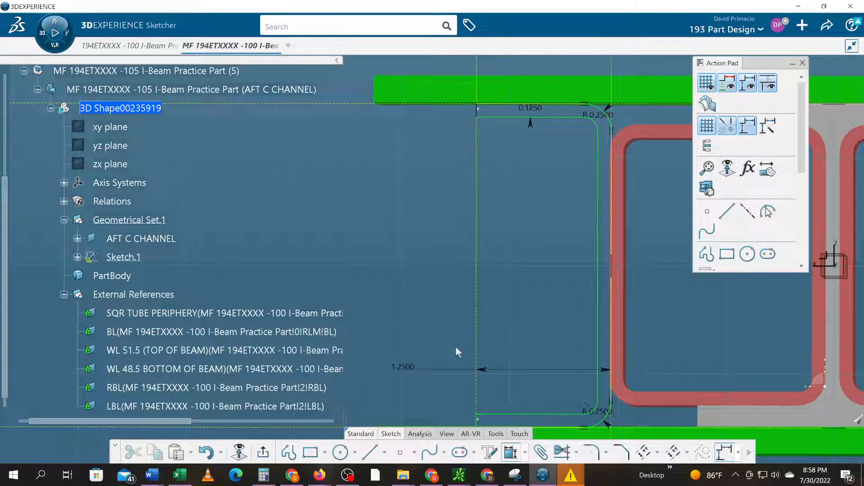
middle_drag(452, 406, 444, 369)
click(468, 380)
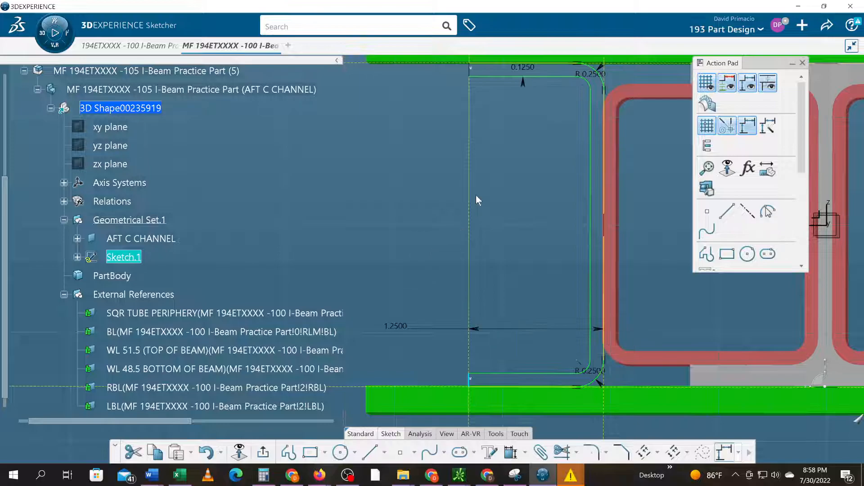
click(468, 74)
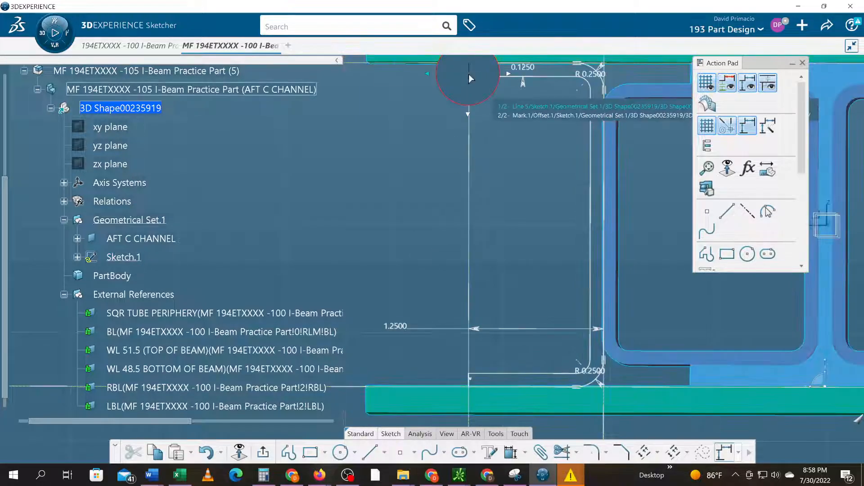
click(426, 194)
middle_drag(433, 194, 416, 262)
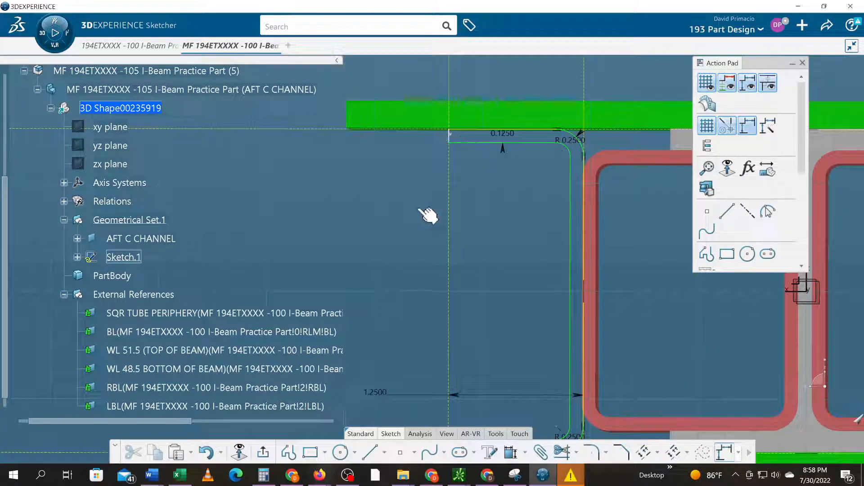
click(432, 189)
mouse_move(416, 295)
middle_down()
mouse_move(421, 262)
mouse_move(406, 327)
middle_up()
click(404, 311)
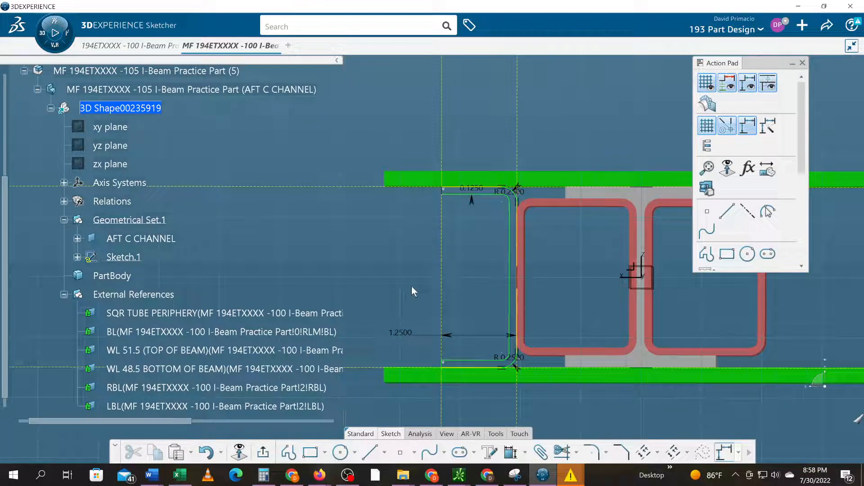
- Apply a coincidence constraint between the upper and lower flange end lines, keeping their vertical constraint
mouse_move(428, 270)
middle_down()
mouse_move(428, 218)
mouse_move(422, 276)
mouse_move(432, 238)
middle_up()
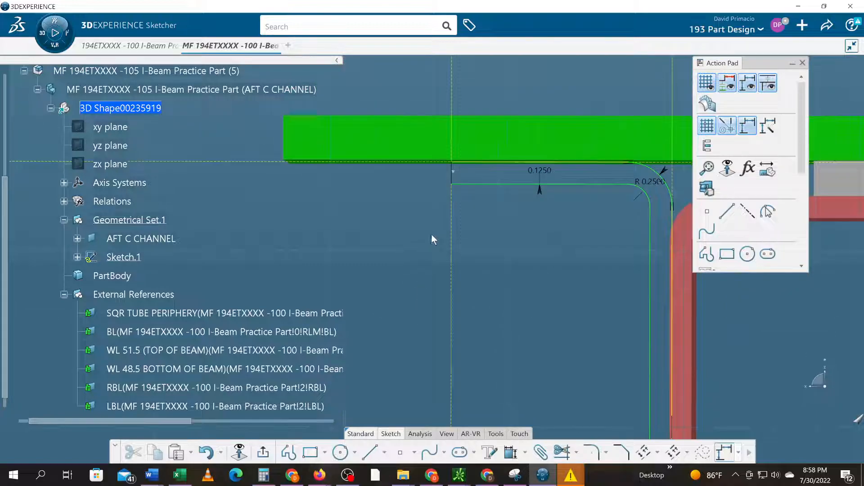
click(452, 176)
mouse_move(409, 281)
middle_down()
mouse_move(419, 328)
mouse_move(417, 229)
mouse_move(419, 314)
mouse_move(419, 289)
mouse_move(437, 328)
mouse_move(375, 112)
middle_up()
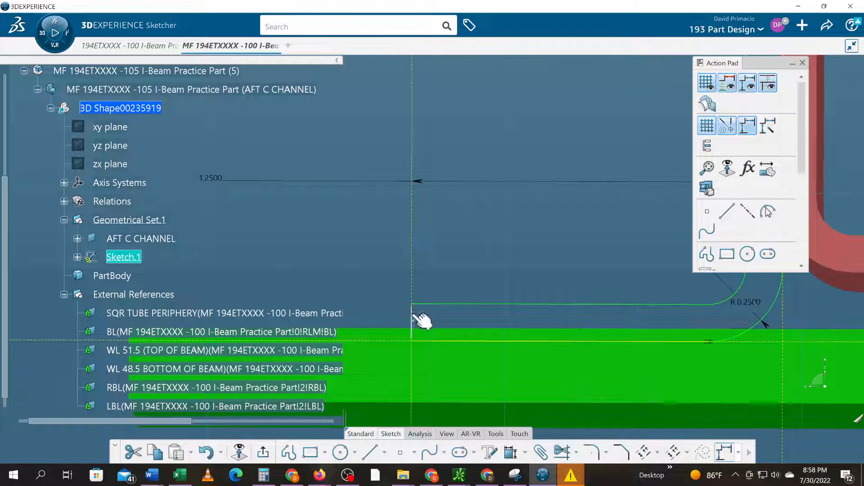
click(413, 320)
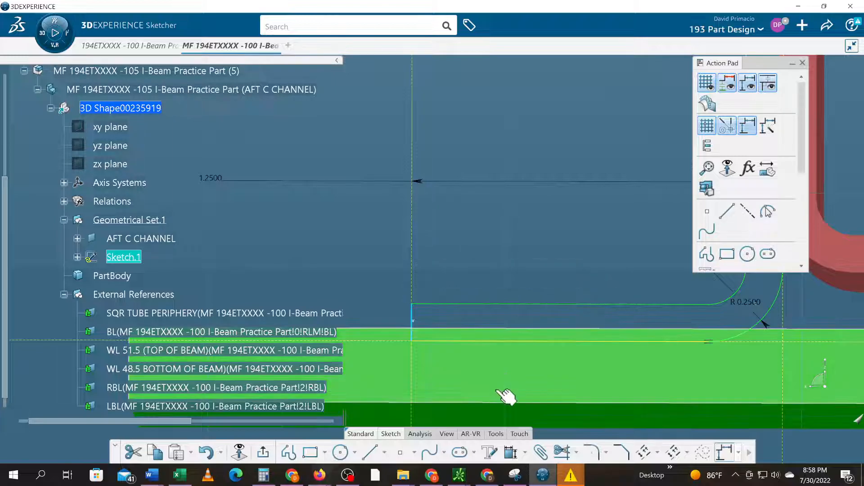
click(525, 452)
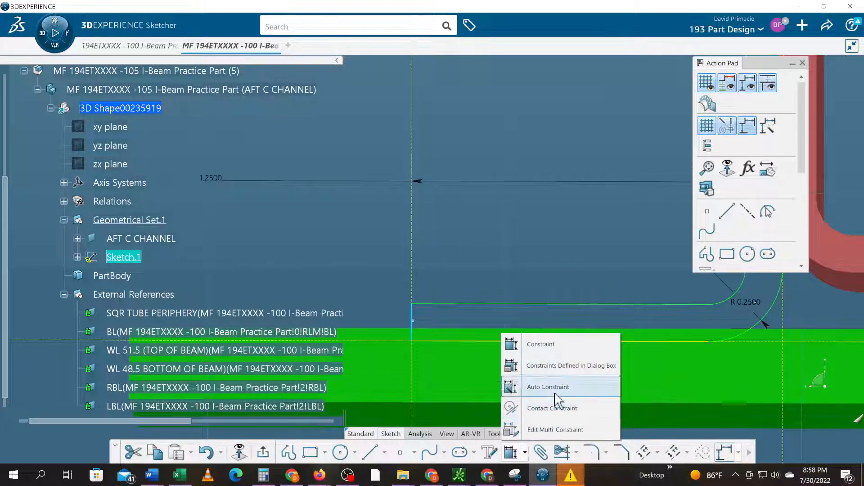
click(566, 368)
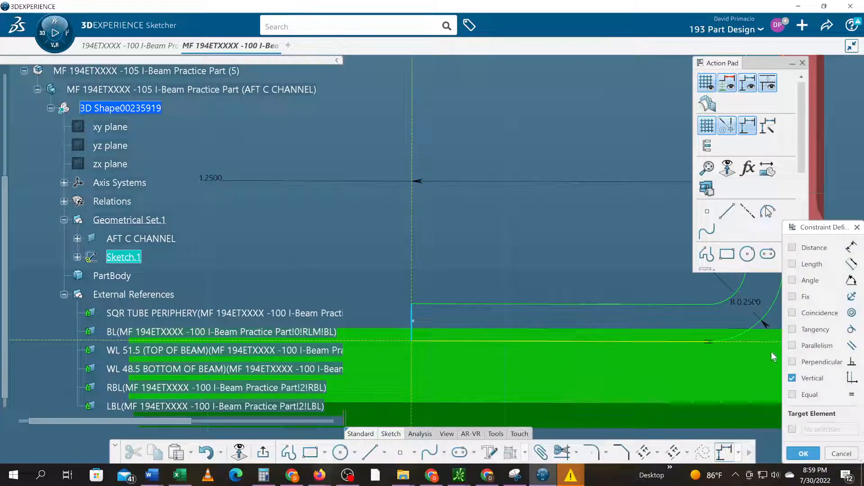
click(817, 314)
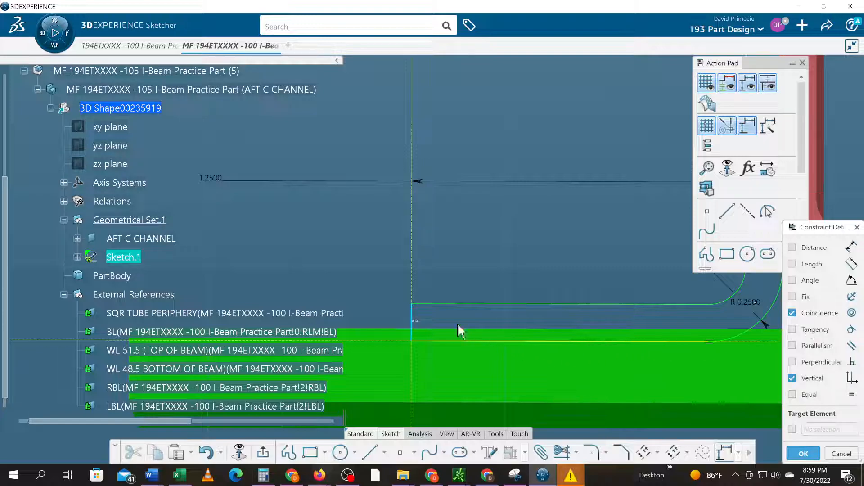
scroll(468, 156, down, 5)
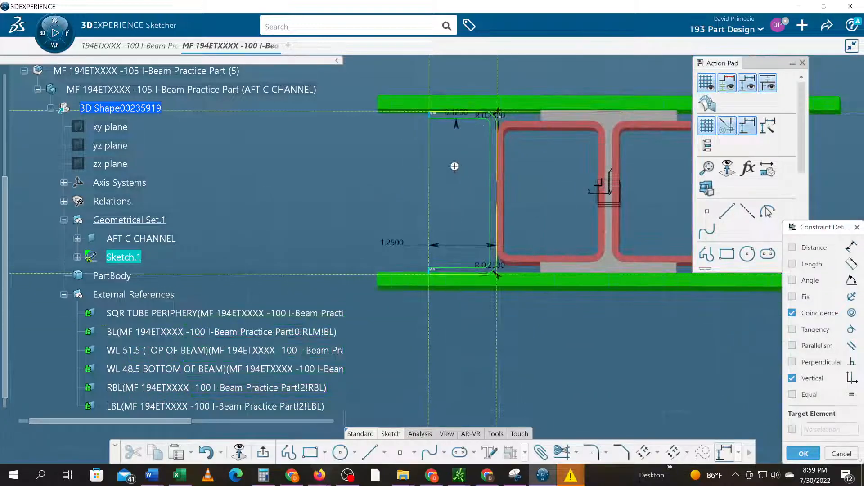
click(804, 453)
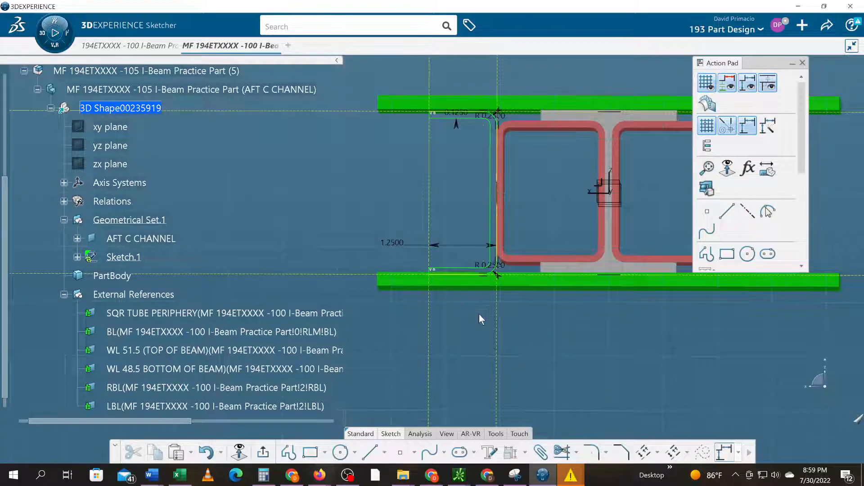
- Check the sketch with Sketch Analysis for profile closure and with Sketch Solving Status for its constraint state, and close both
mouse_move(484, 355)
middle_down()
mouse_move(486, 418)
mouse_move(499, 323)
middle_up()
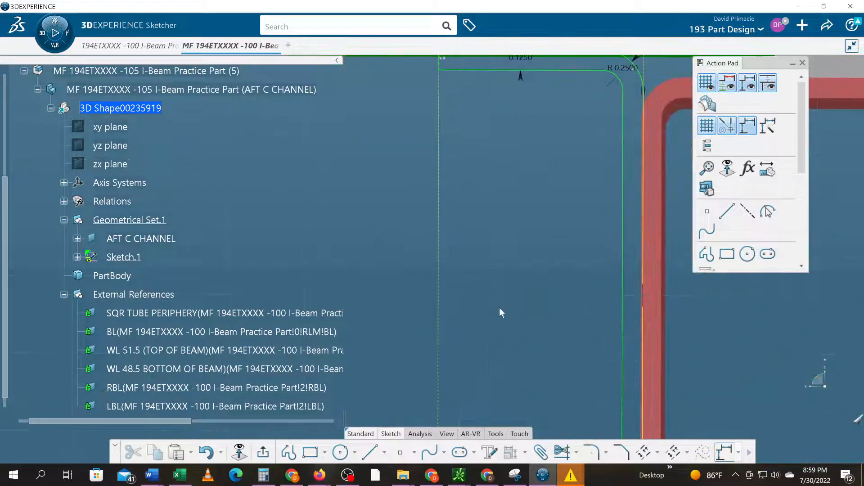
middle_drag(484, 359, 482, 412)
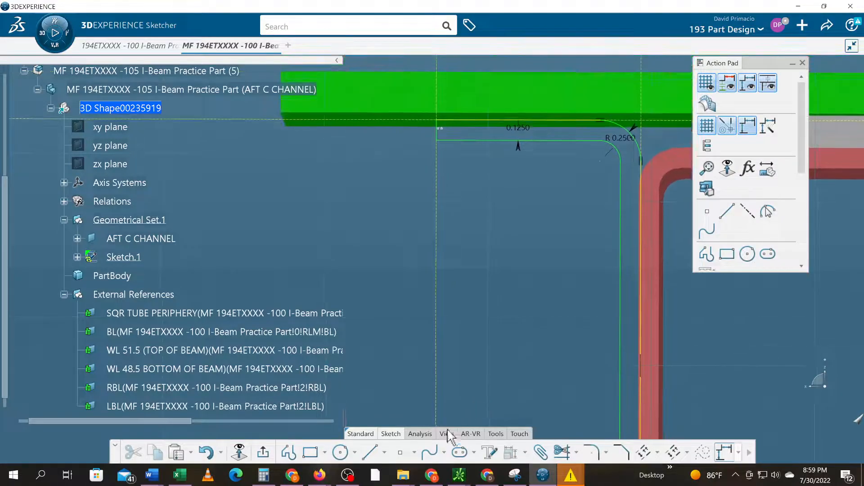
click(419, 433)
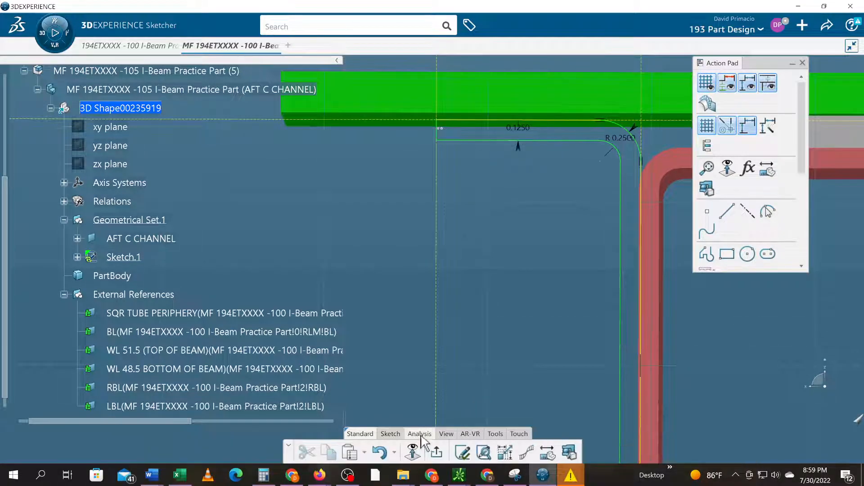
click(483, 453)
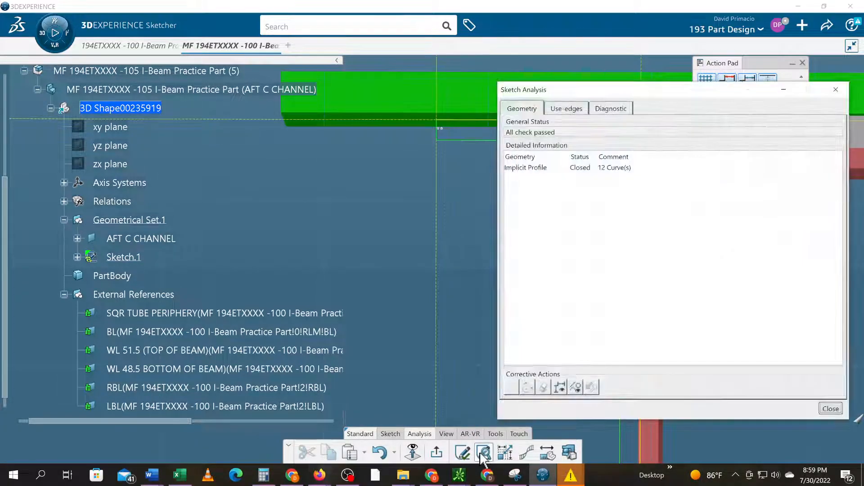
click(585, 168)
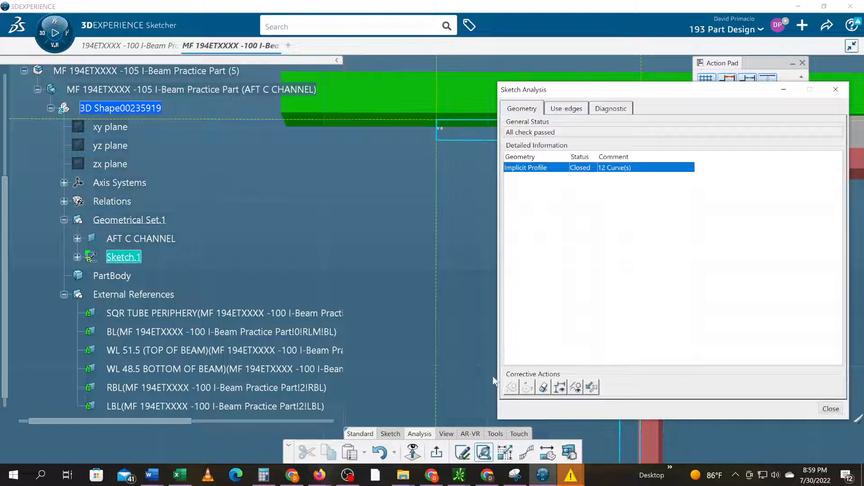
click(463, 453)
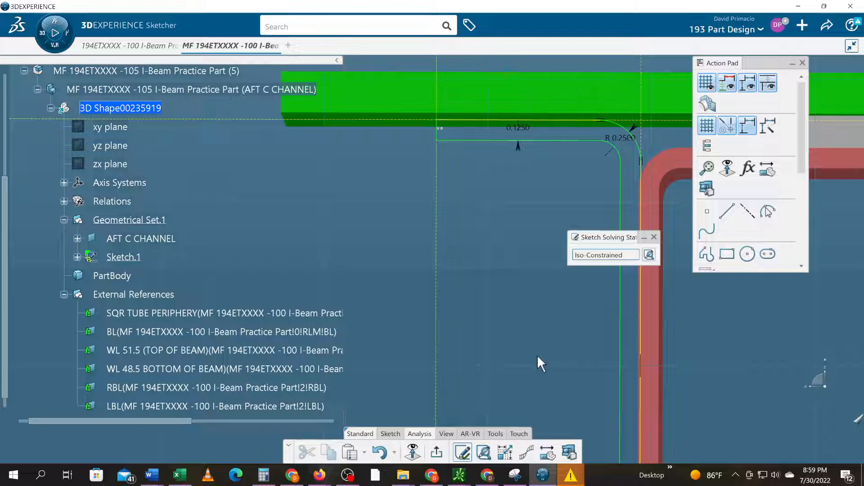
mouse_move(538, 353)
middle_down()
mouse_move(536, 407)
mouse_move(496, 326)
middle_up()
mouse_move(513, 394)
middle_down()
mouse_move(561, 426)
mouse_move(563, 394)
mouse_move(536, 358)
middle_up()
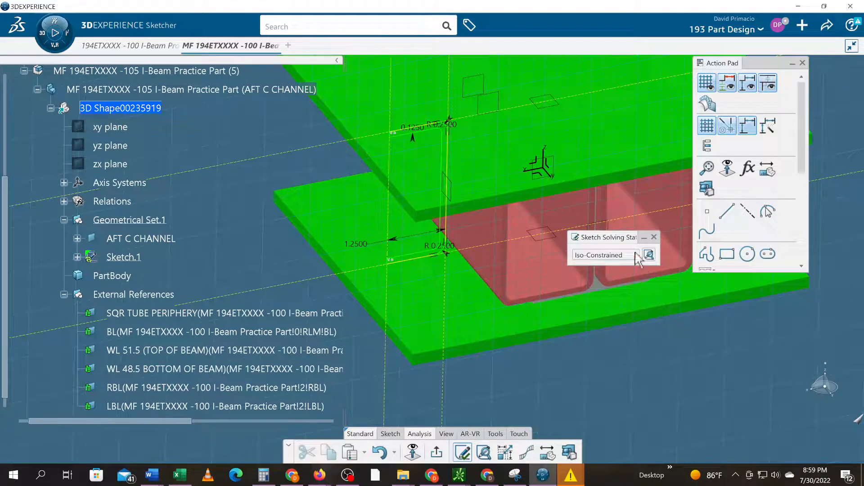
click(654, 237)
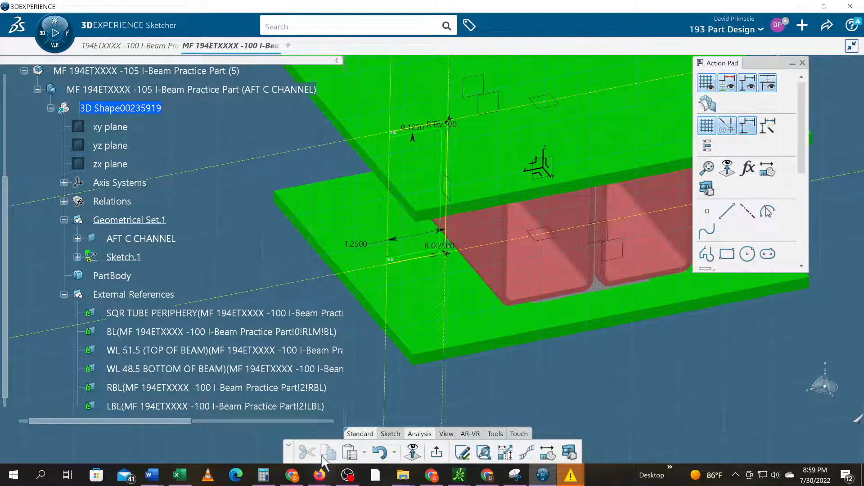
- Exit the sketch and start a pad of the C channel profile with its first limit up to the RBL plane
click(436, 453)
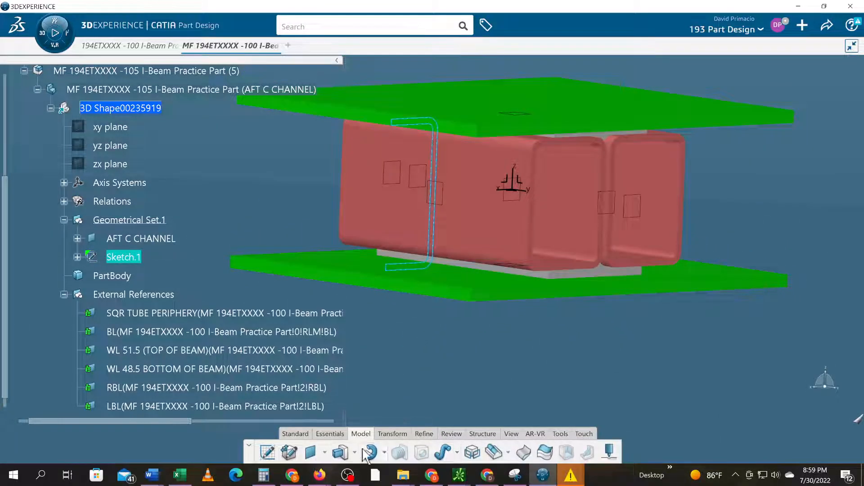
click(341, 454)
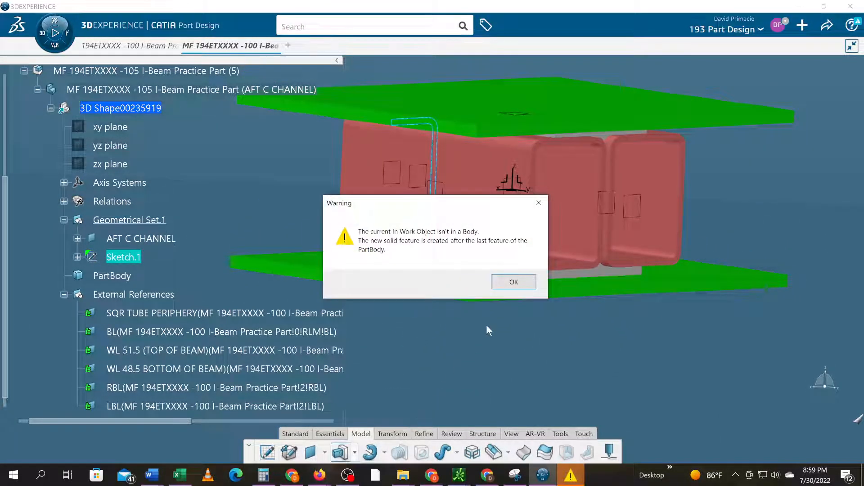
click(514, 282)
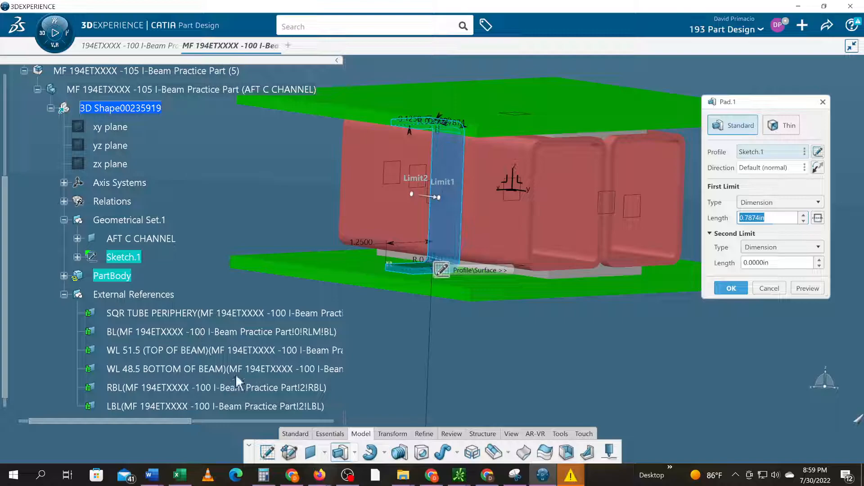
click(762, 204)
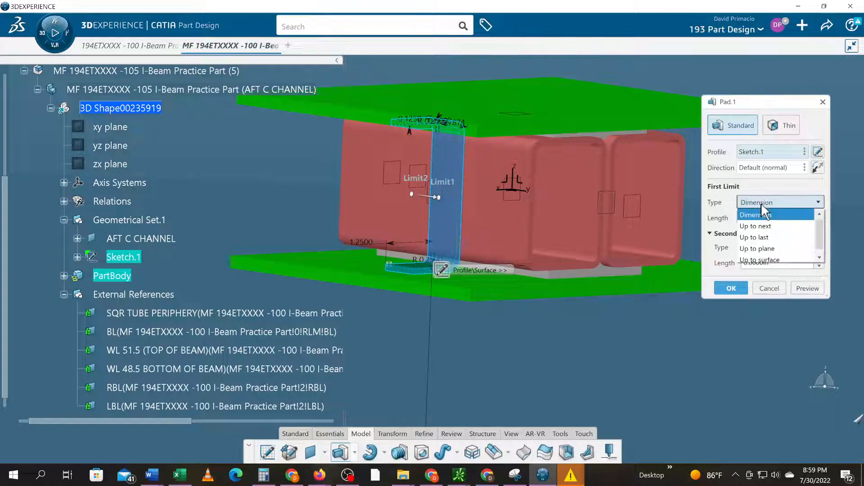
click(761, 249)
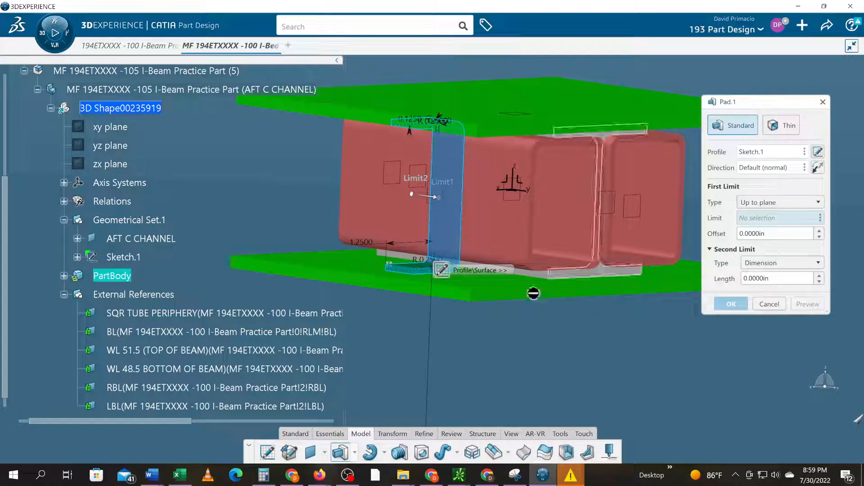
click(173, 392)
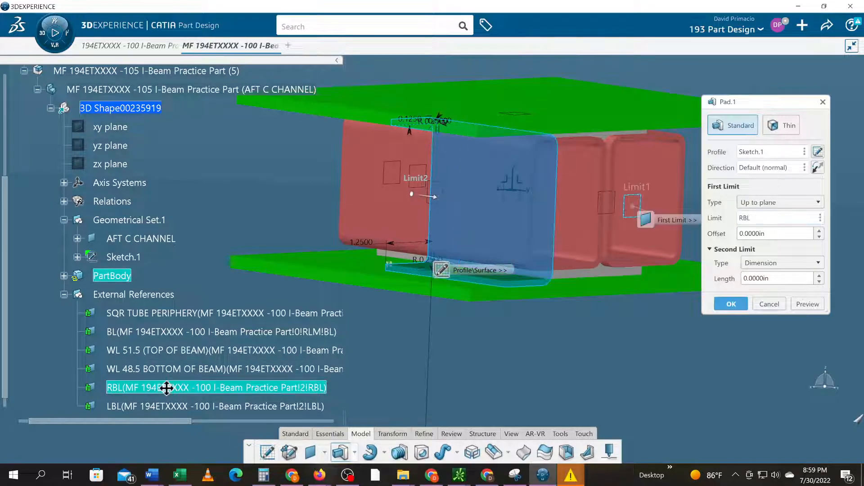
- Set the pad's second limit up to the LBL plane and create the pad
click(752, 265)
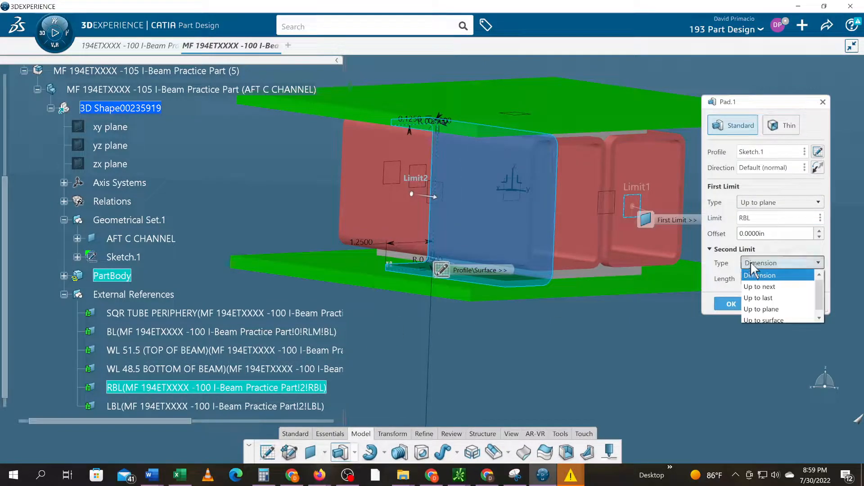
click(750, 310)
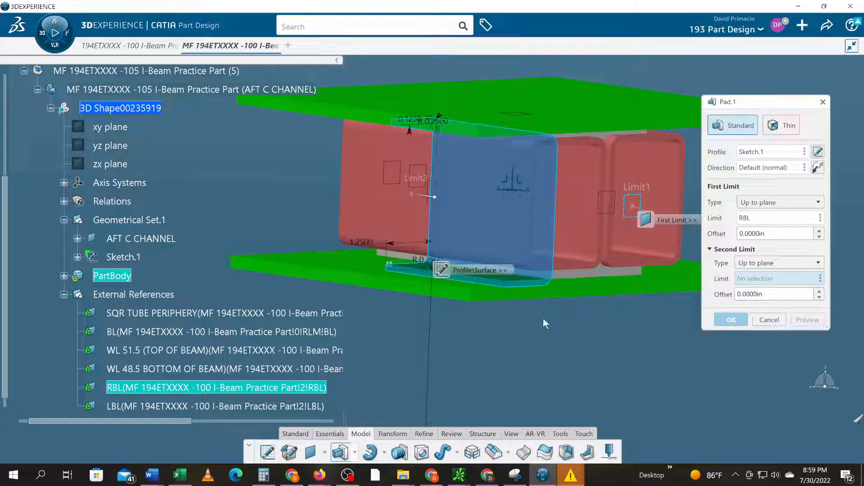
click(154, 406)
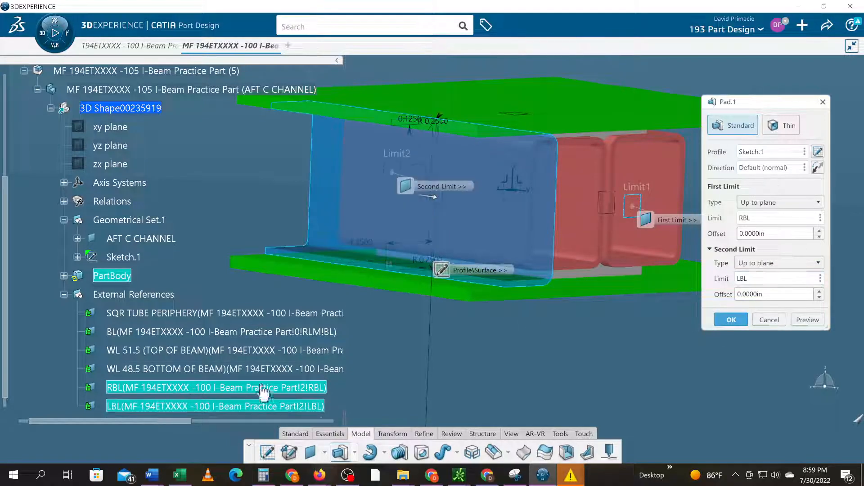
click(729, 319)
middle_drag(721, 354, 550, 347)
middle_drag(450, 336, 488, 347)
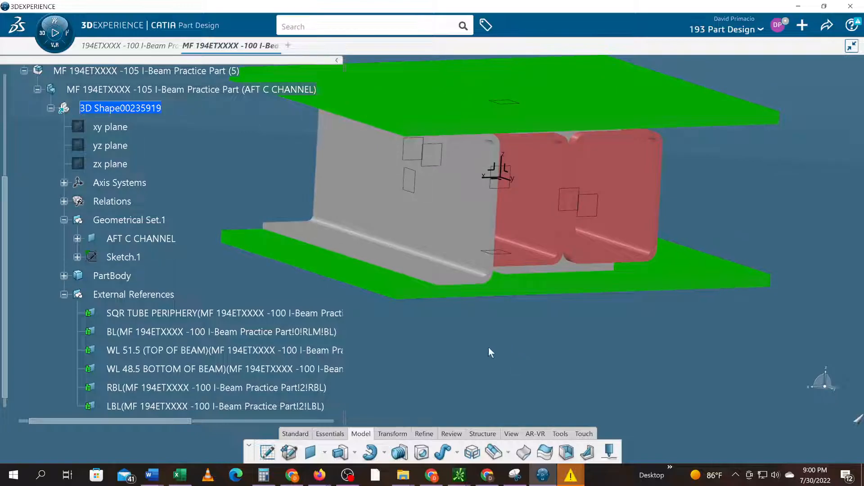
- Change the fill color of the AFT C CHANNEL part's PartBody to tan in its graphic properties
click(64, 276)
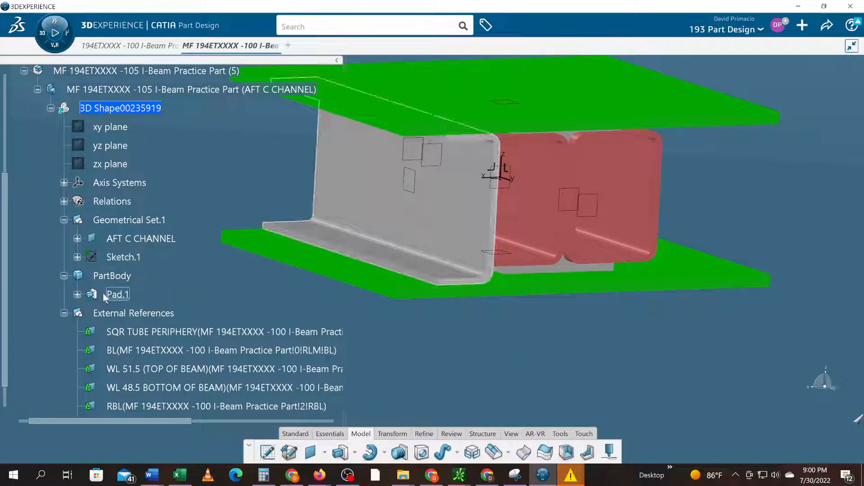
click(118, 276)
right_click(114, 276)
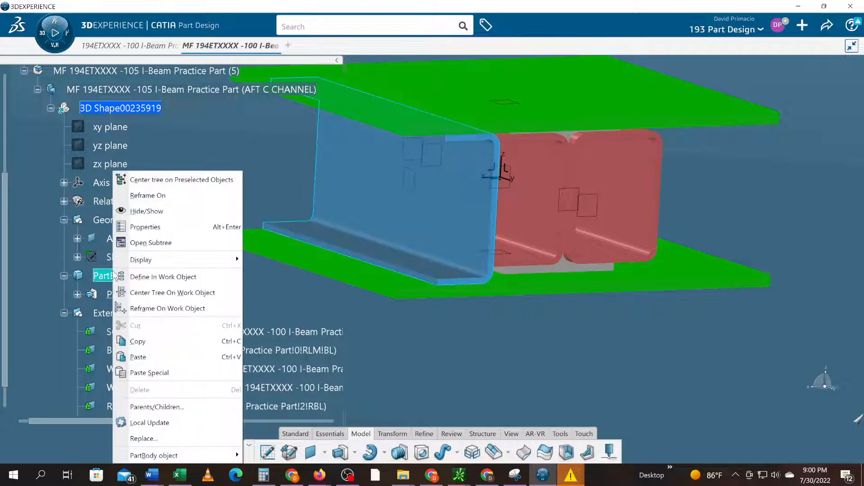
click(182, 227)
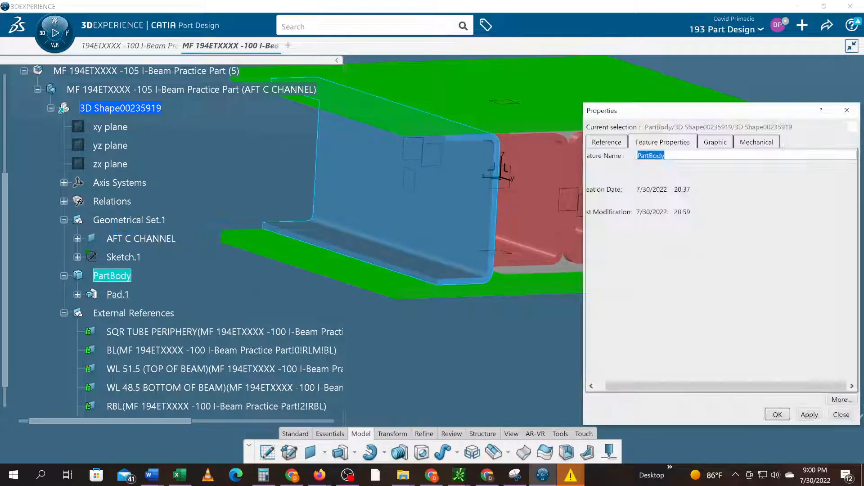
click(669, 144)
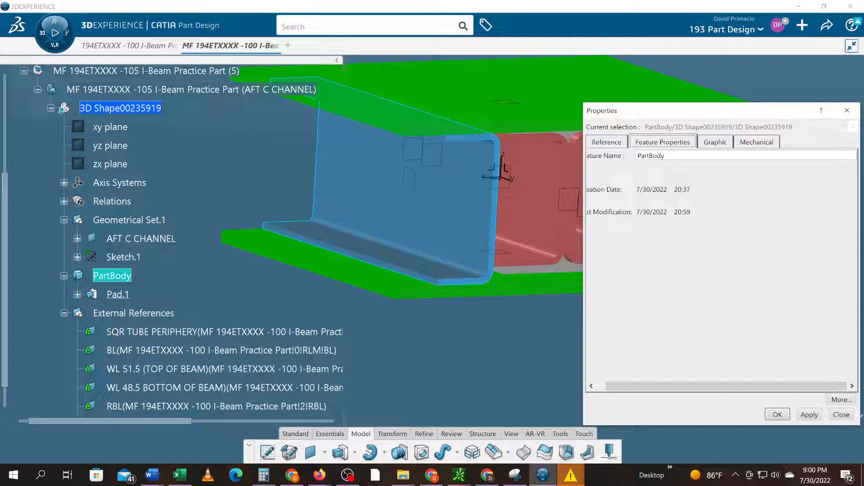
click(728, 141)
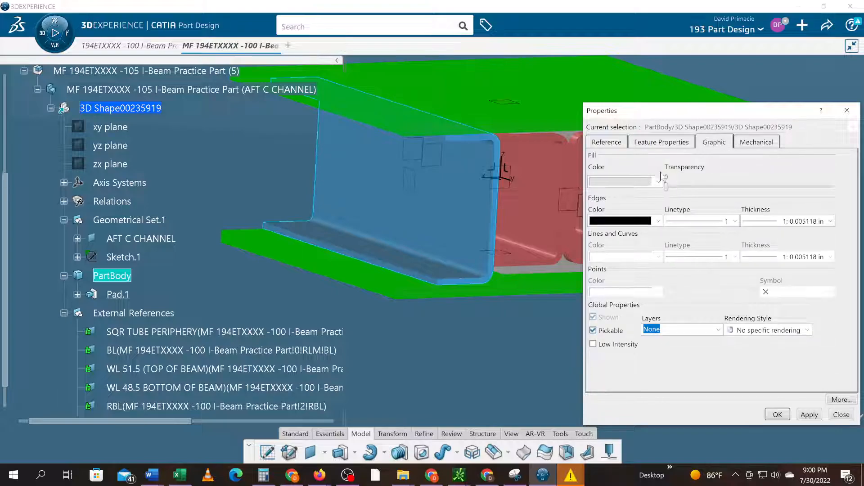
click(659, 182)
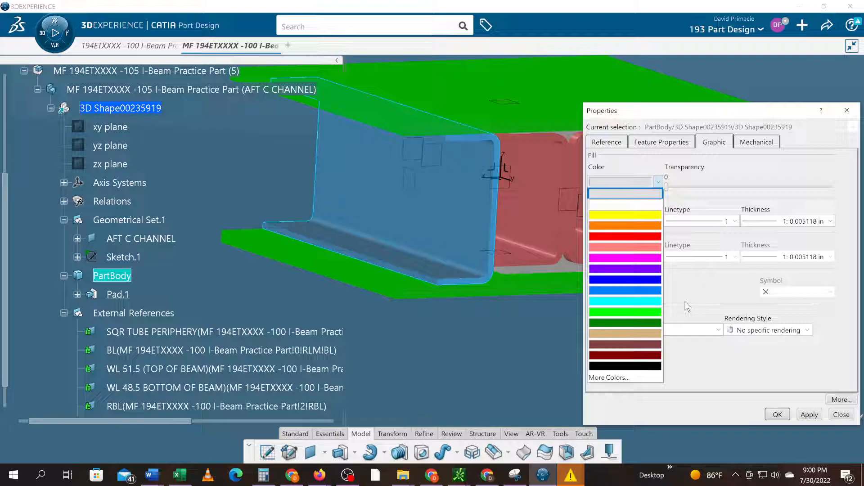
click(596, 334)
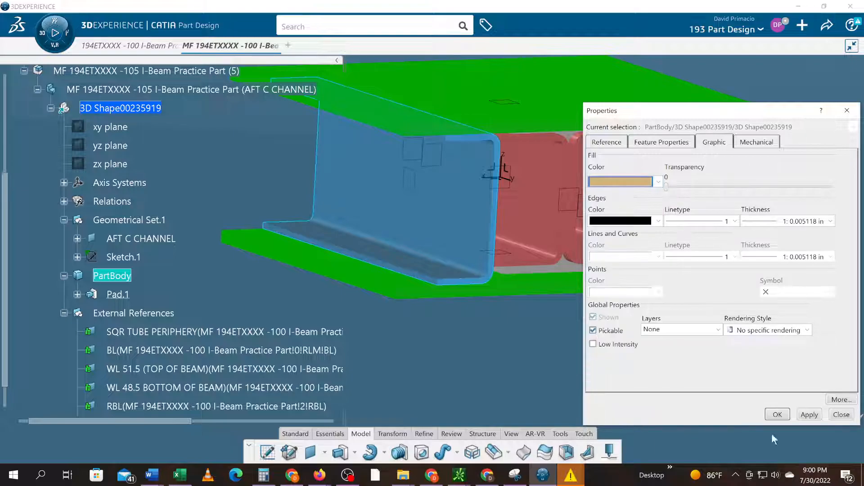
click(814, 416)
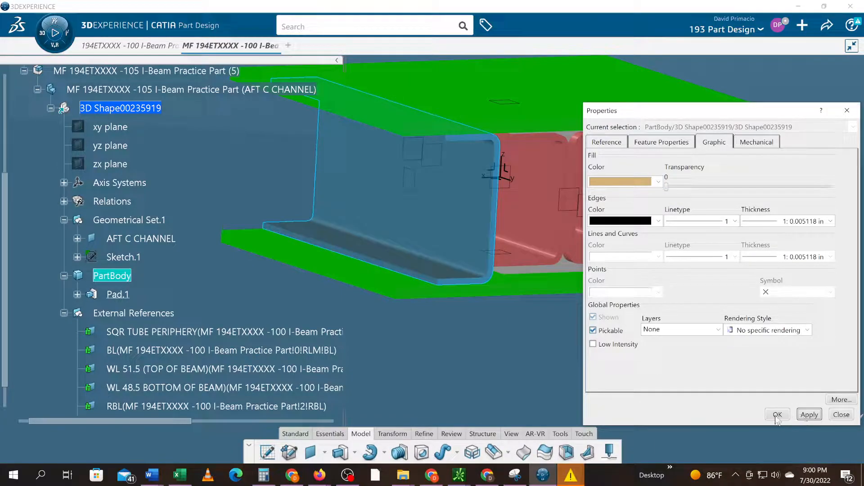
click(776, 415)
click(472, 381)
middle_drag(618, 340, 490, 366)
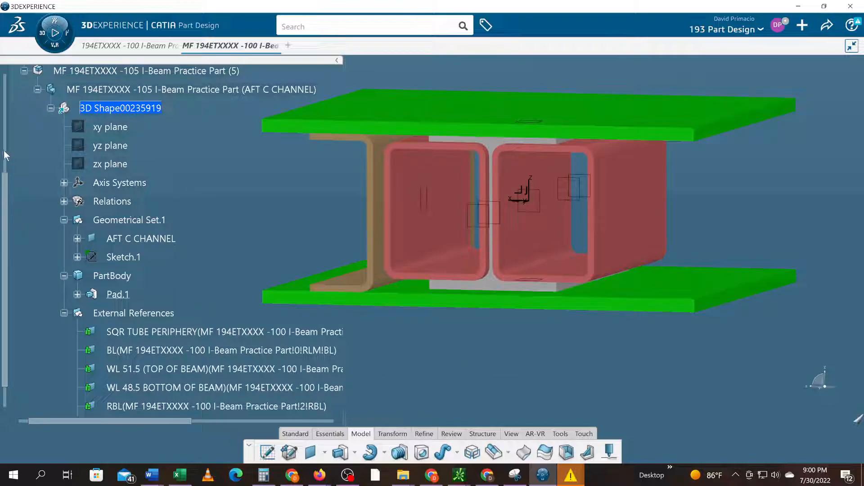
- Hide the -105 part's External References set, and collapse it and Geometrical Set.1 in the tree
scroll(24, 197, up, 3)
click(25, 235)
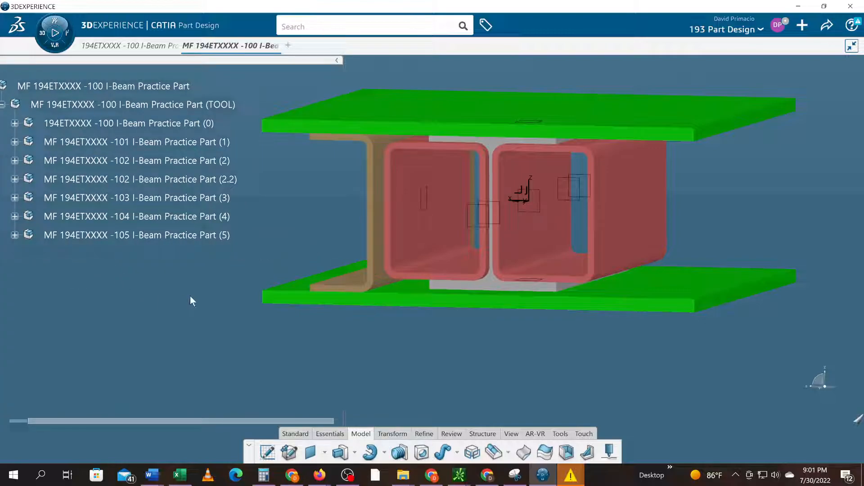
click(14, 235)
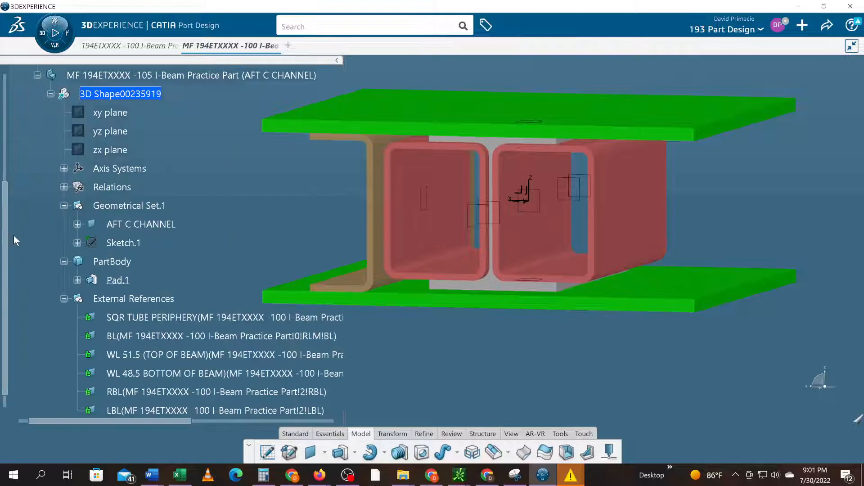
right_click(113, 300)
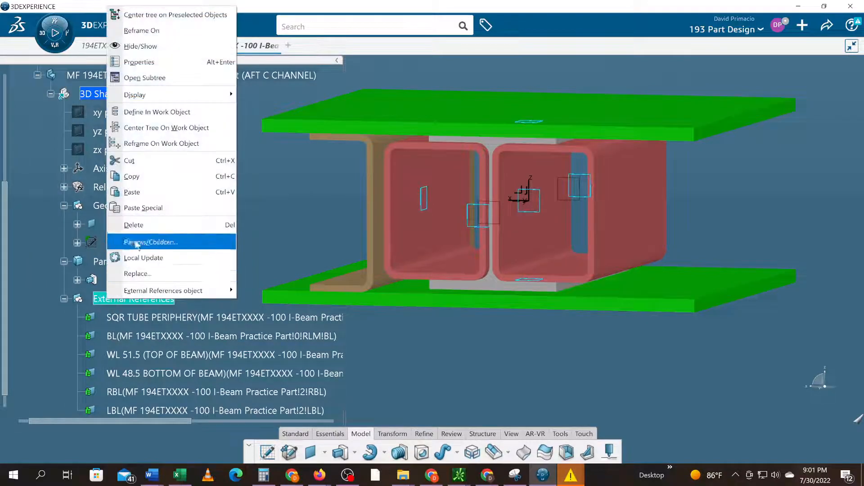
click(142, 50)
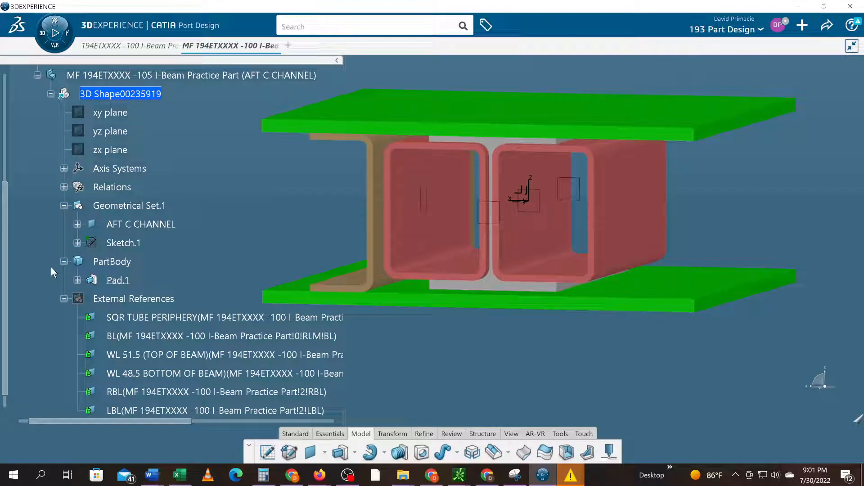
click(64, 299)
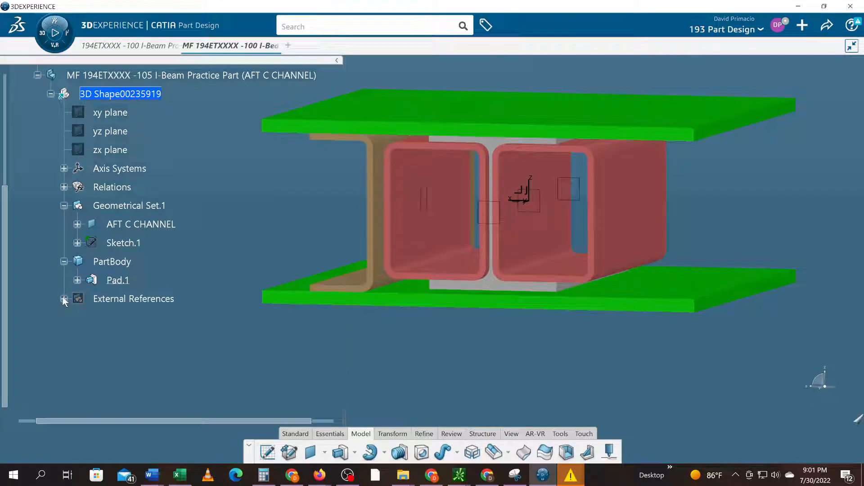
click(64, 206)
- Hide the SQR TUBE PERIPHERY geometrical set of the -103 AFT SQR TUBE part
scroll(56, 253, up, 2)
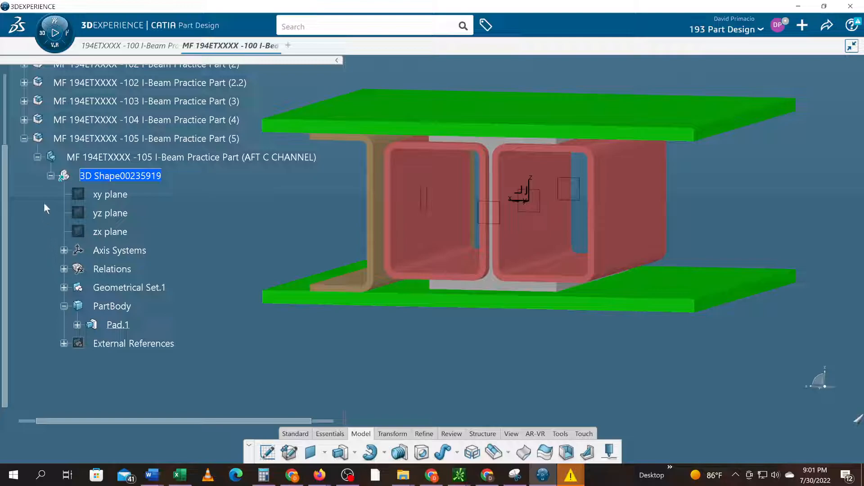
scroll(43, 209, up, 2)
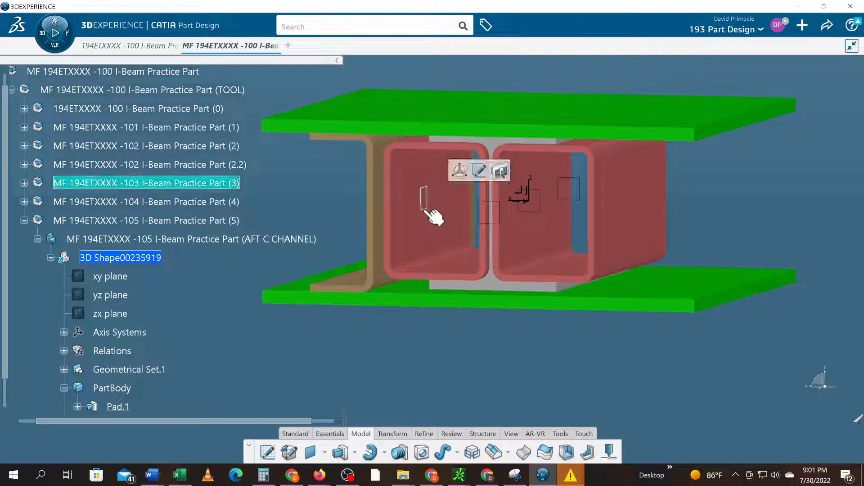
click(24, 183)
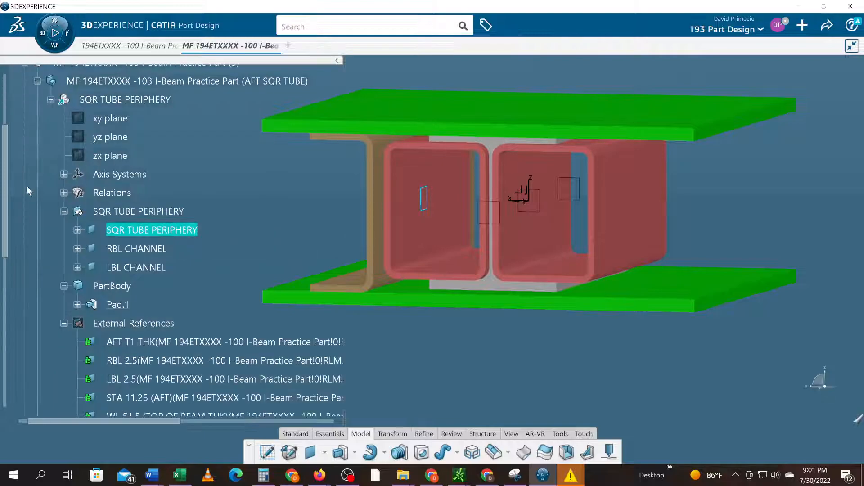
right_click(107, 213)
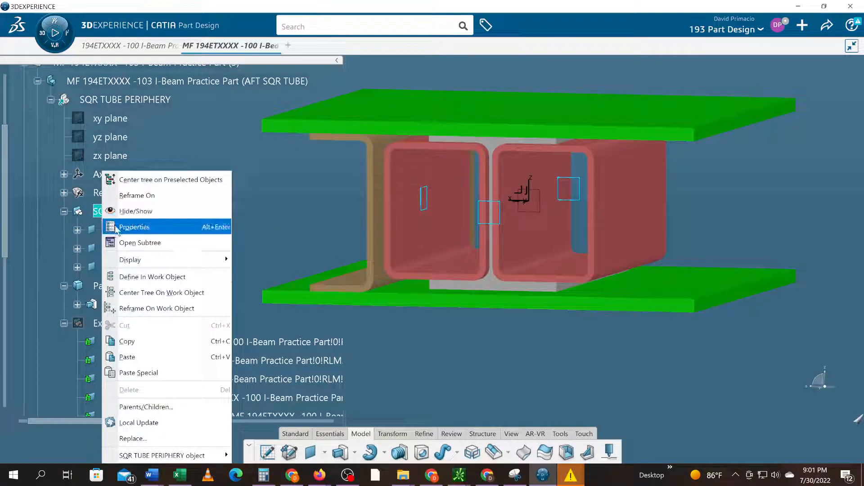
click(124, 212)
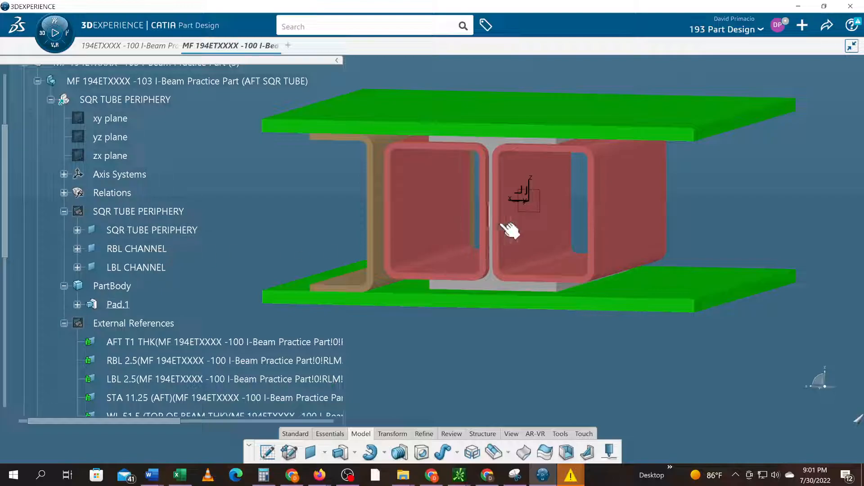
- Center the tree on the AFT C CHANNEL plane selected in the 3D view
click(532, 215)
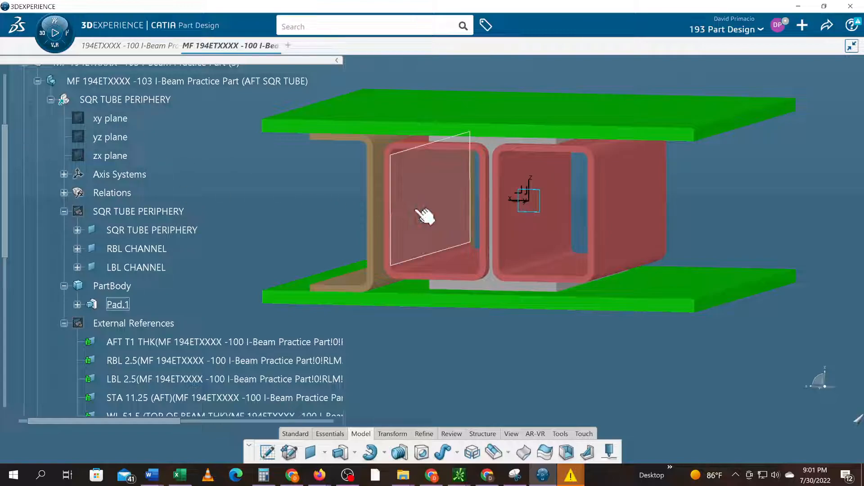
right_click(539, 191)
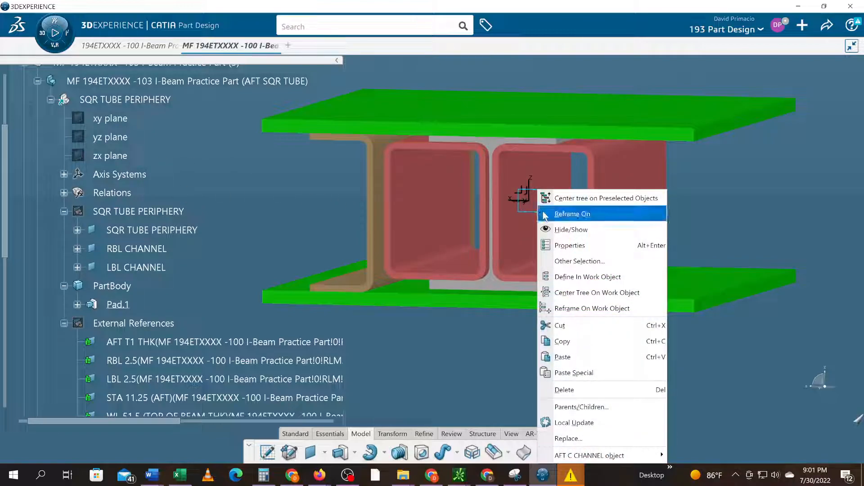
click(567, 198)
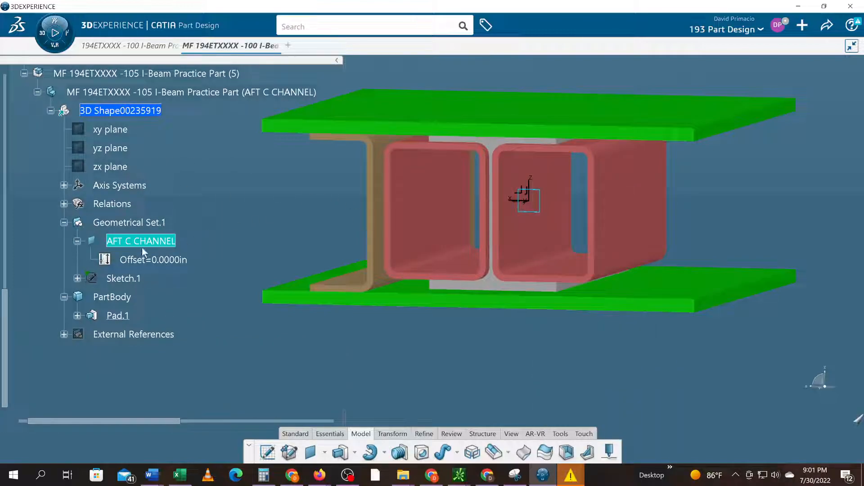
- Rename Geometrical Set.1 of the -105 AFT C CHANNEL part to AFT C CHANNEL PERIPHERY in its feature properties
click(132, 223)
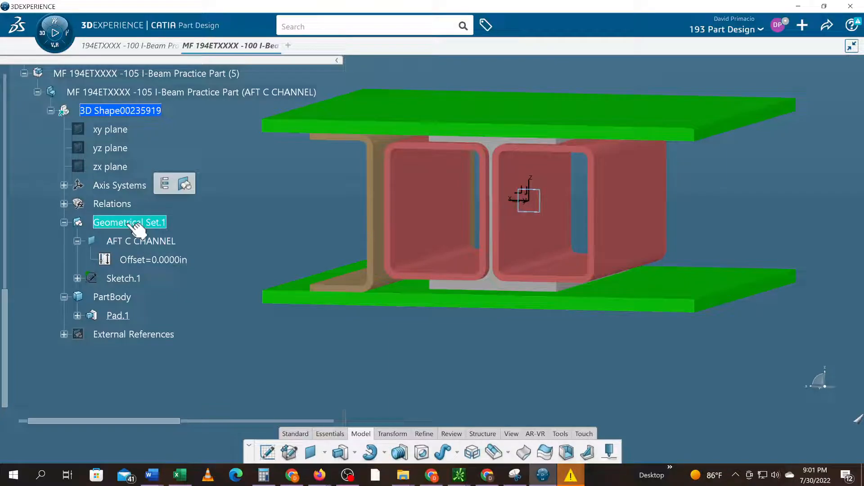
right_click(134, 225)
click(156, 224)
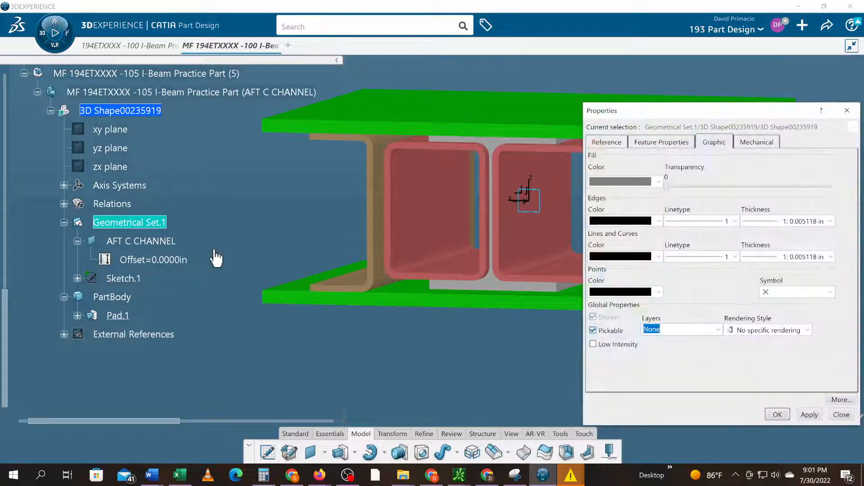
click(660, 143)
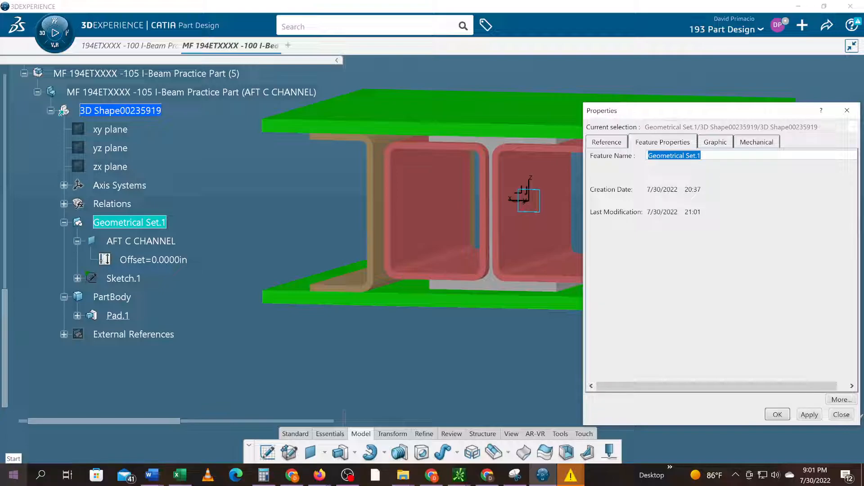
key(Caps_Lock)
text(aft)
key(BackSpace)
key(BackSpace)
key(BackSpace)
key(Caps_Lock)
text(AFT)
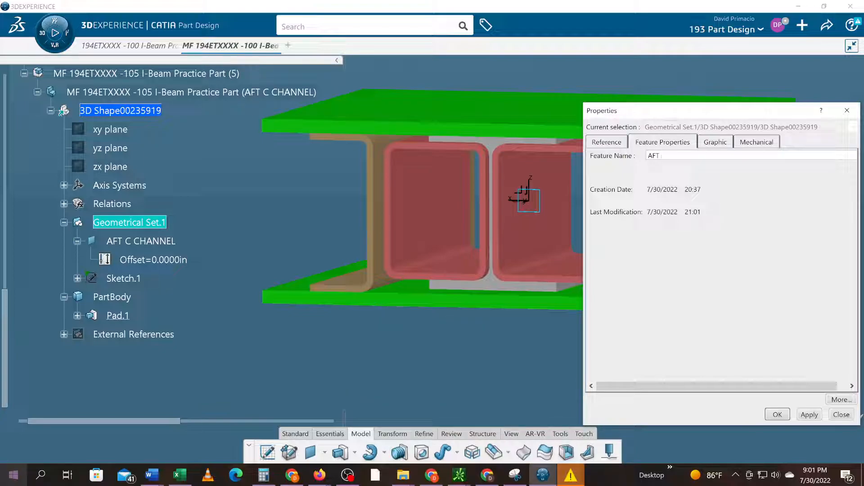
text( C CHANNEL PERIPHERY)
key(Return)
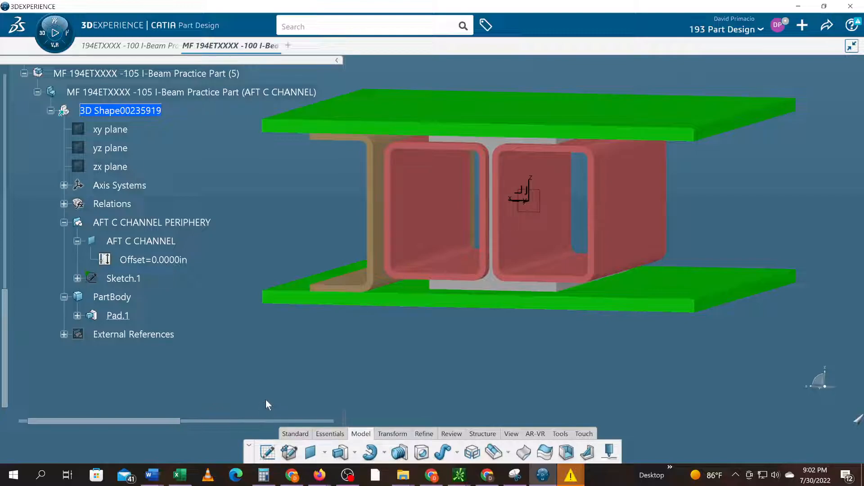
- Collapse the -105 and -103 part branches in the tree
click(21, 73)
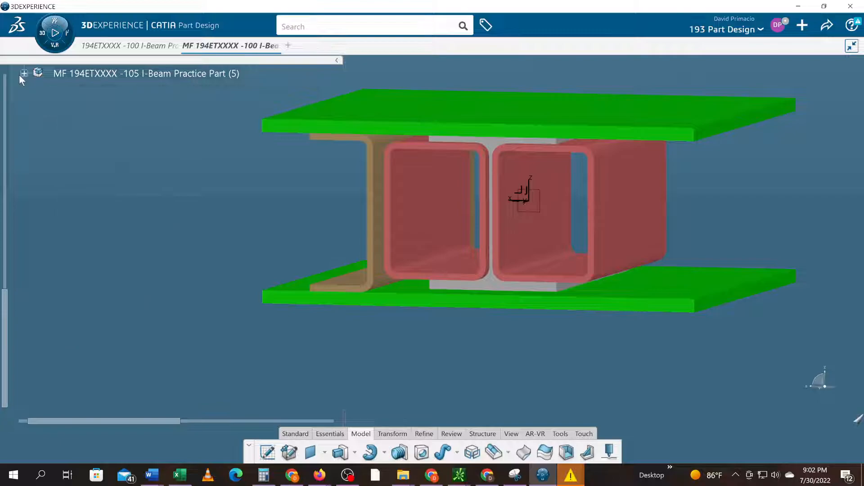
drag(5, 318, 2, 126)
click(24, 132)
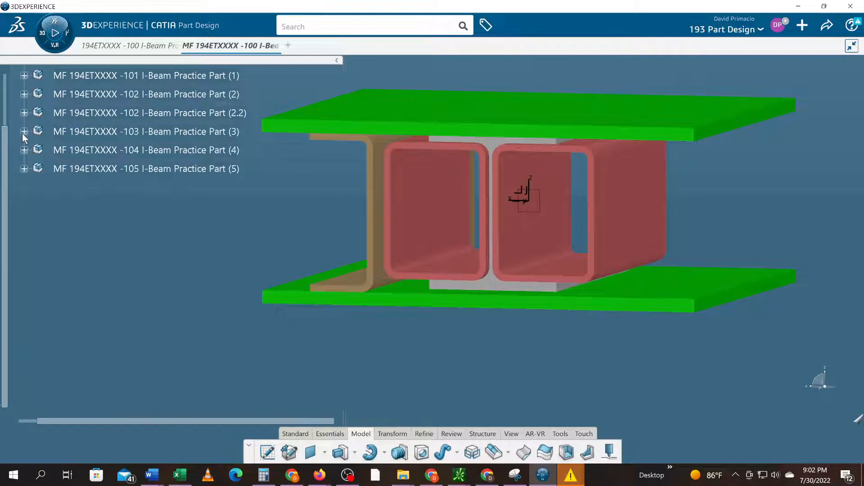
drag(4, 156, 3, 95)
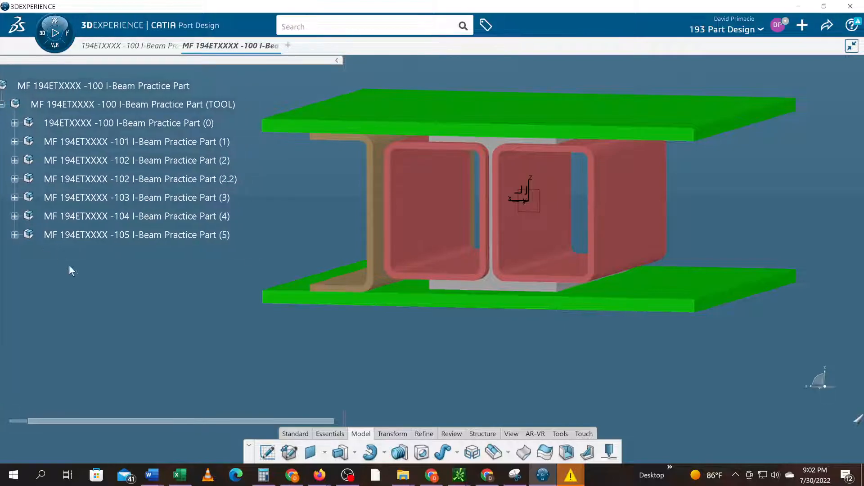
- Examine the contents of the -102 (2.2) BOTTOM PLATE and -100 (0) branches in the tree, and collapse both again
click(15, 178)
scroll(13, 126, up, 1)
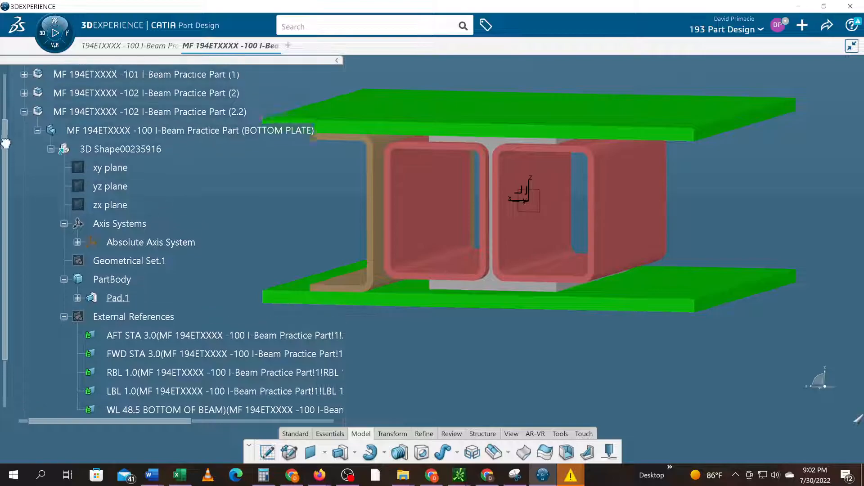
click(23, 115)
scroll(9, 120, up, 3)
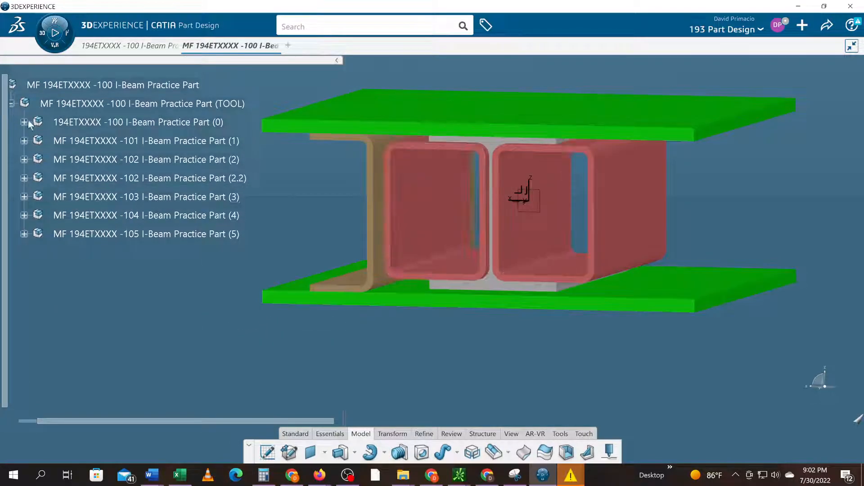
click(24, 122)
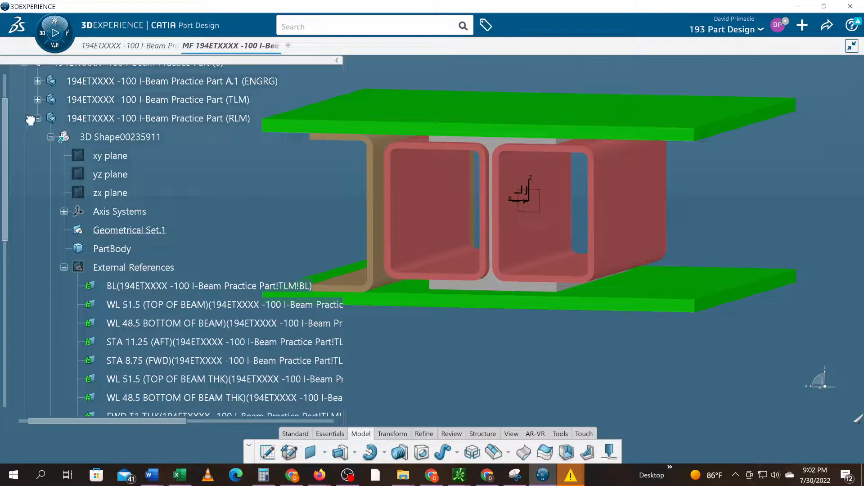
drag(25, 126, 37, 137)
click(34, 71)
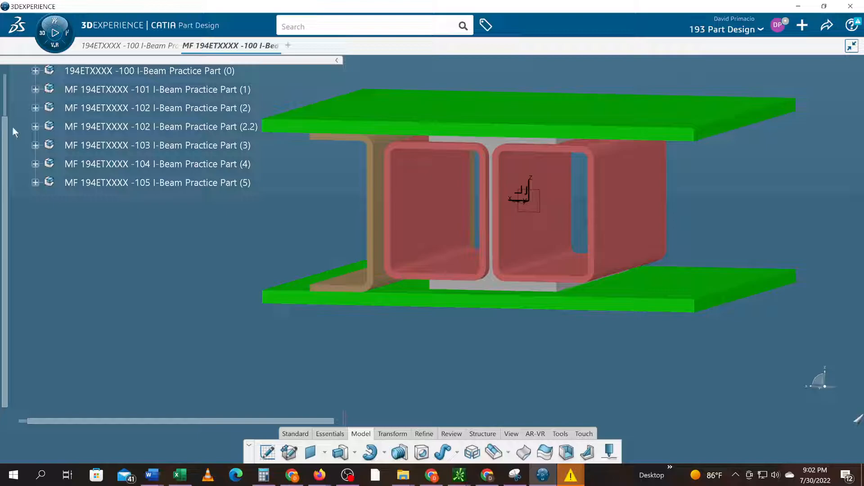
click(4, 104)
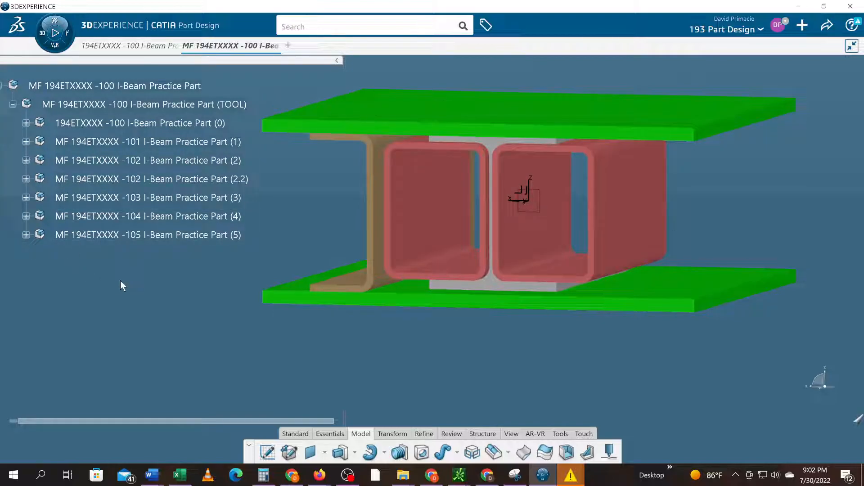
middle_drag(343, 350, 340, 369)
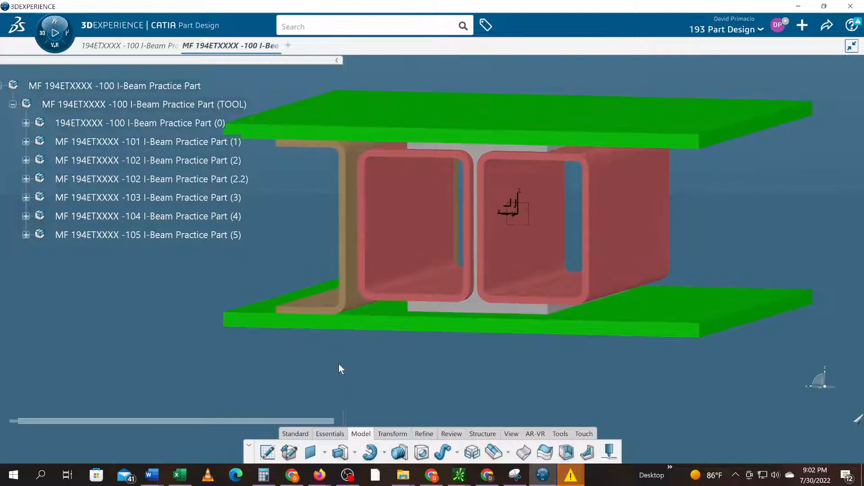